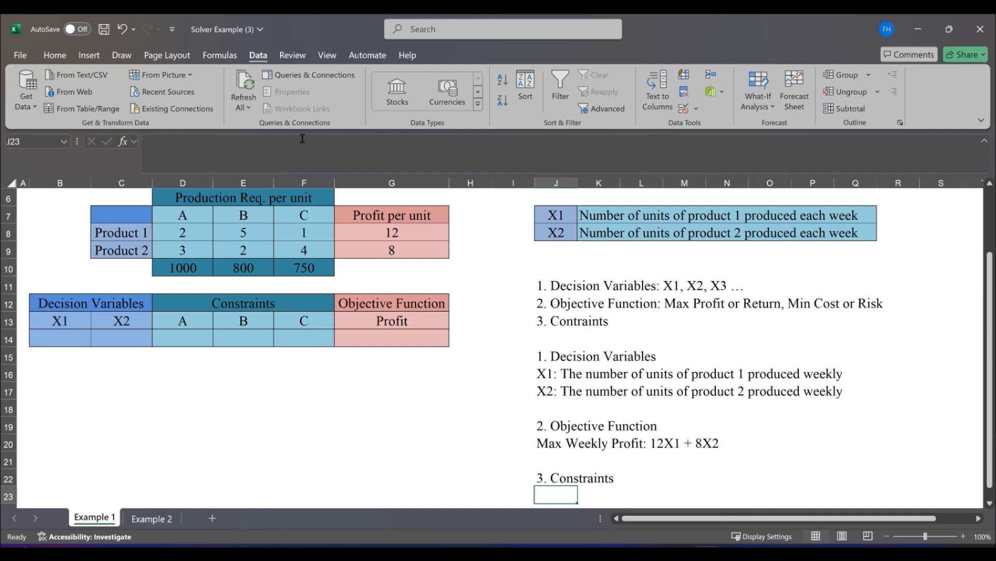
Write the first constraint under the Constraints heading in cell J23 as "A: 2X1 + 3X2 <= 1,000"
type("A")
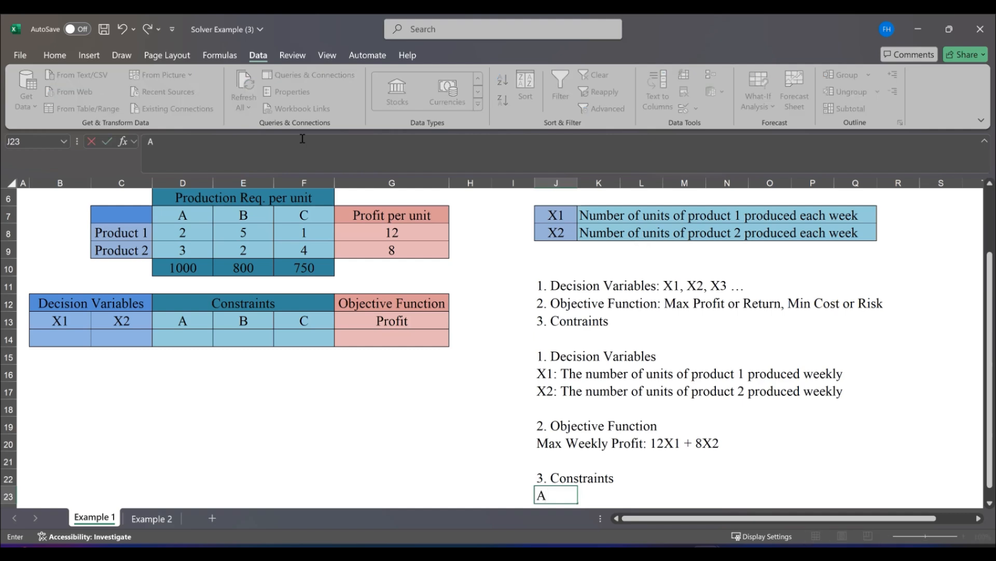
type(":")
type("2X1 + 3X2")
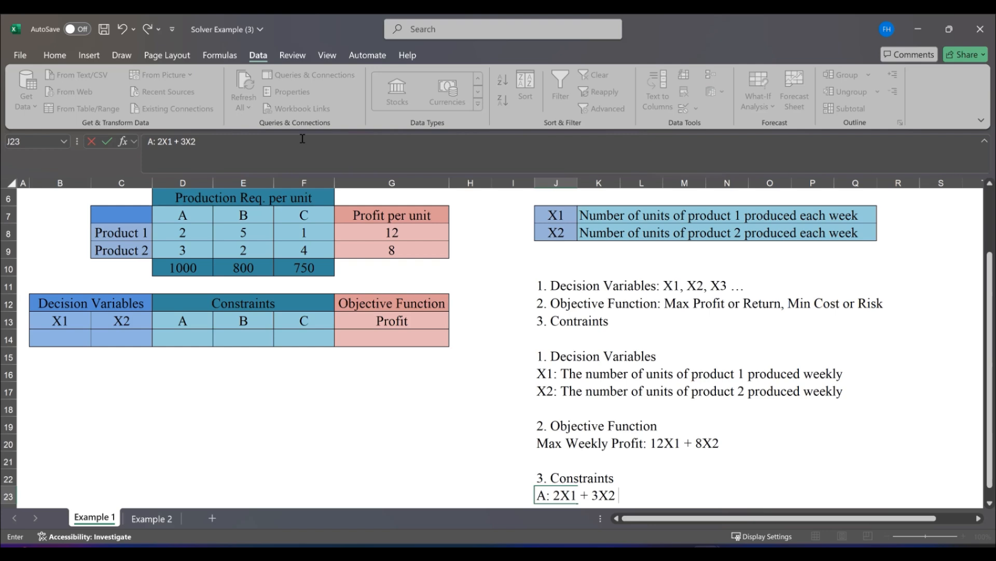
type("<= 1,000")
key("Return")
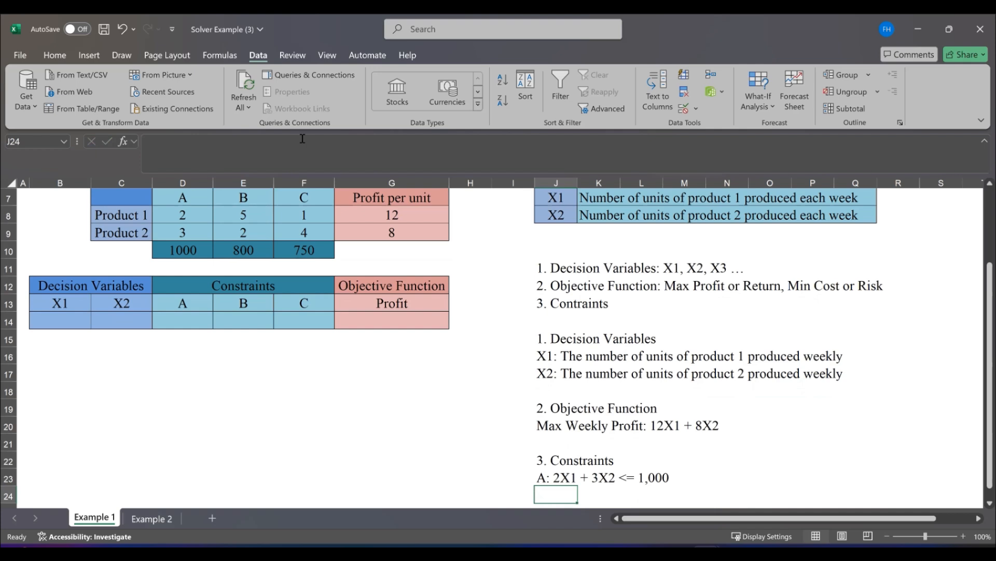
Enter the constraint for B in cell J24 as "B: 5X1 + 2X2 <= 800"
type("B:")
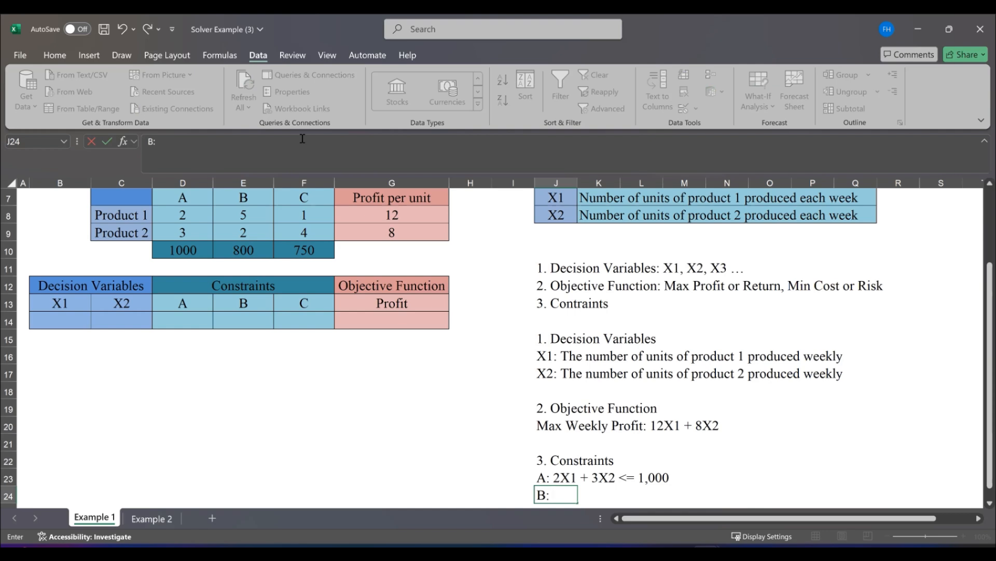
type(" 5X1 + 2X2 <=")
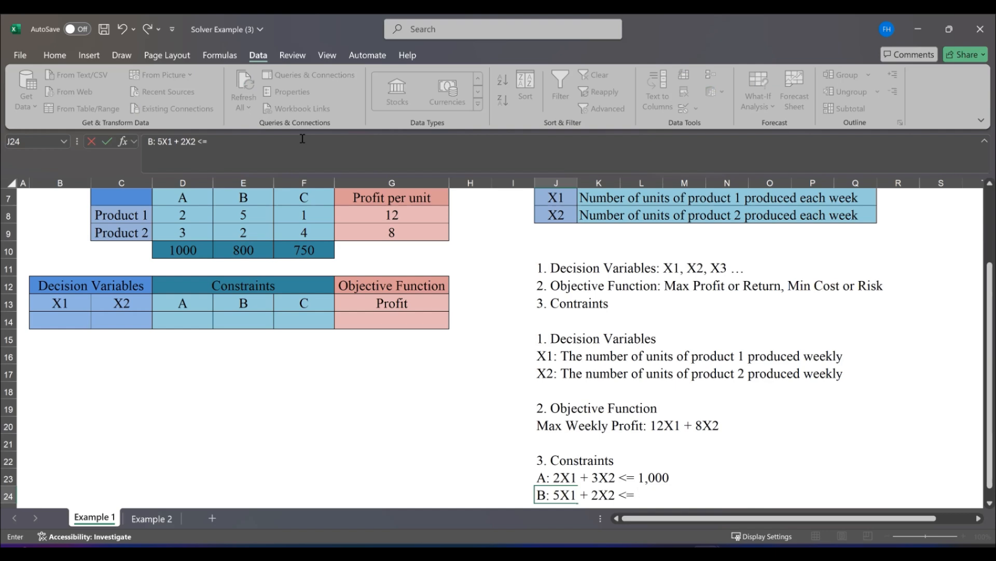
type(" 800")
key("Return")
Enter the constraint for C in cell J25 as "C. 1X1 + 4X2 <= 750"
type("C.")
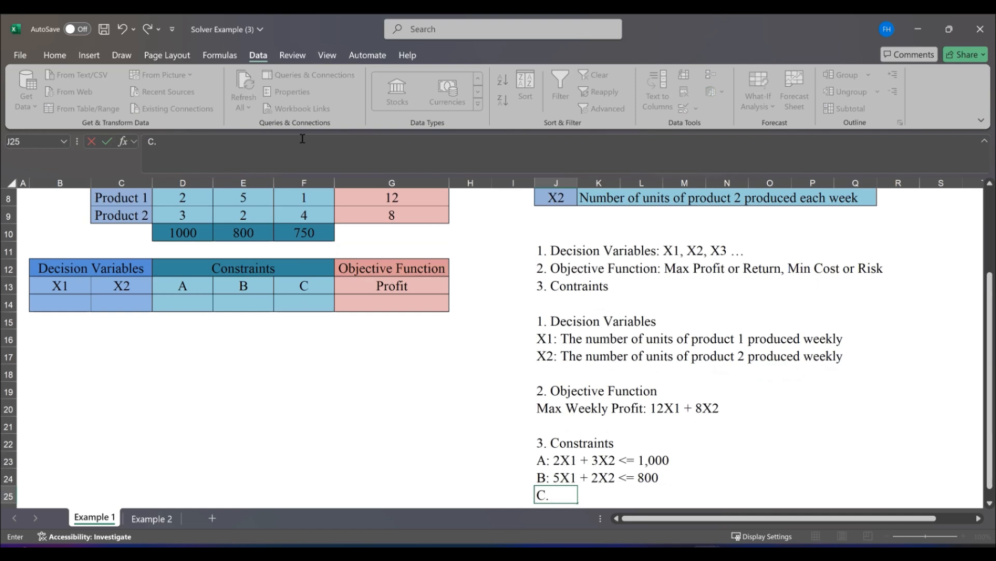
type("1X1 + 4X2")
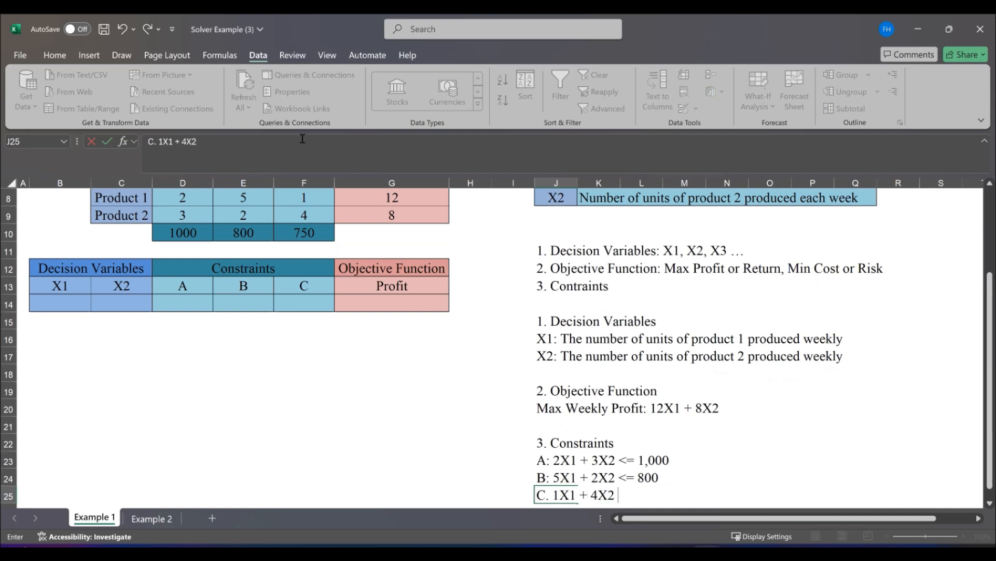
type(" <= 750")
key("Return")
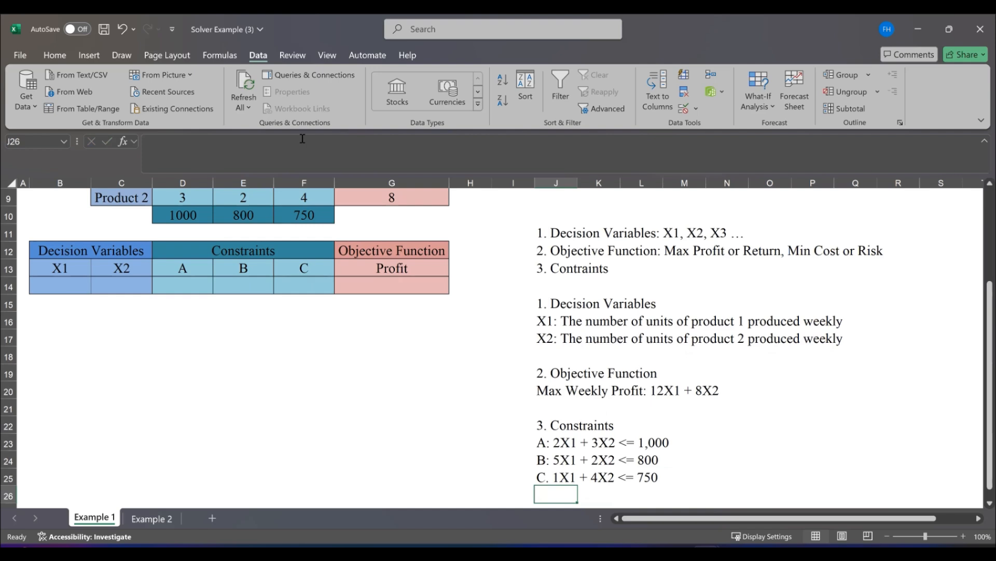
Write the non-negativity constraint "X1, X2 >= 0" in cell J26 below the other constraints
type("X1, X2")
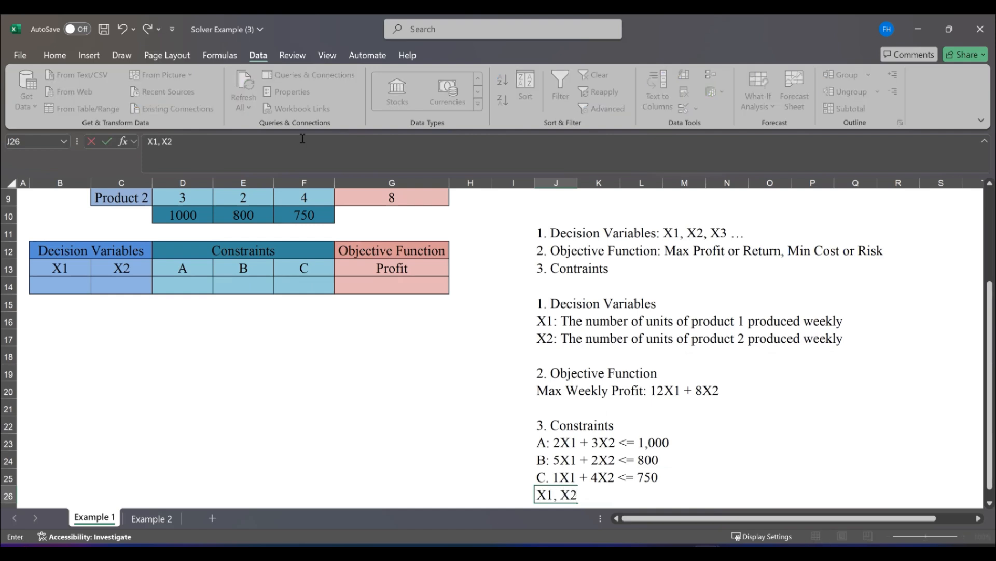
type(" >= 0")
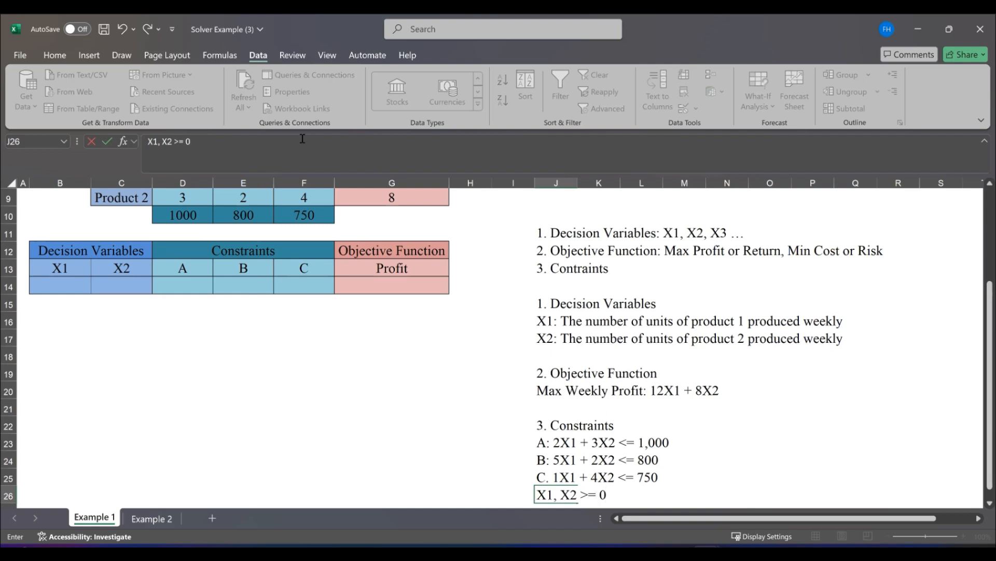
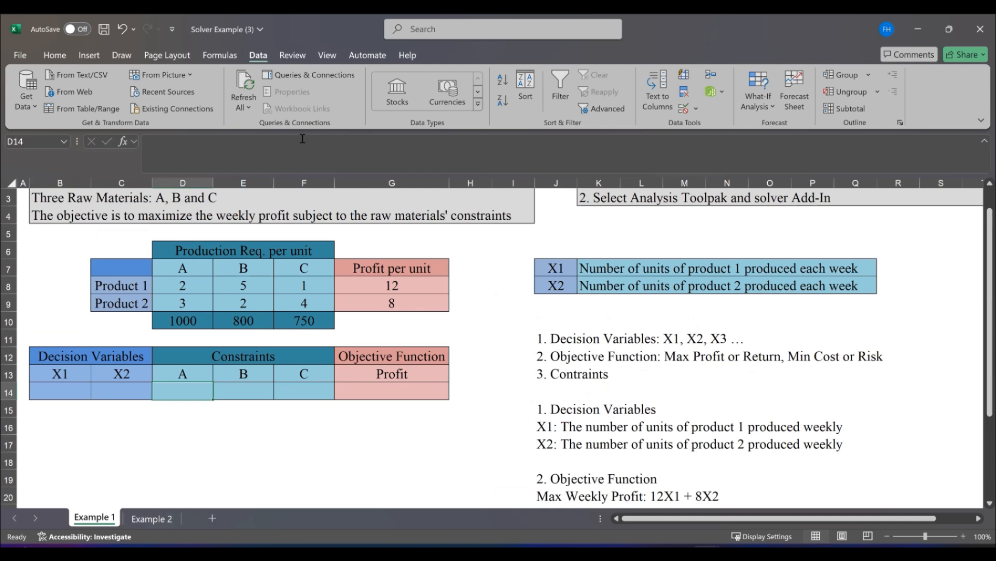
Enter the formula =D8*B14+D9*C14 in cell D14 to calculate raw material A usage from the decision variables
type("=")
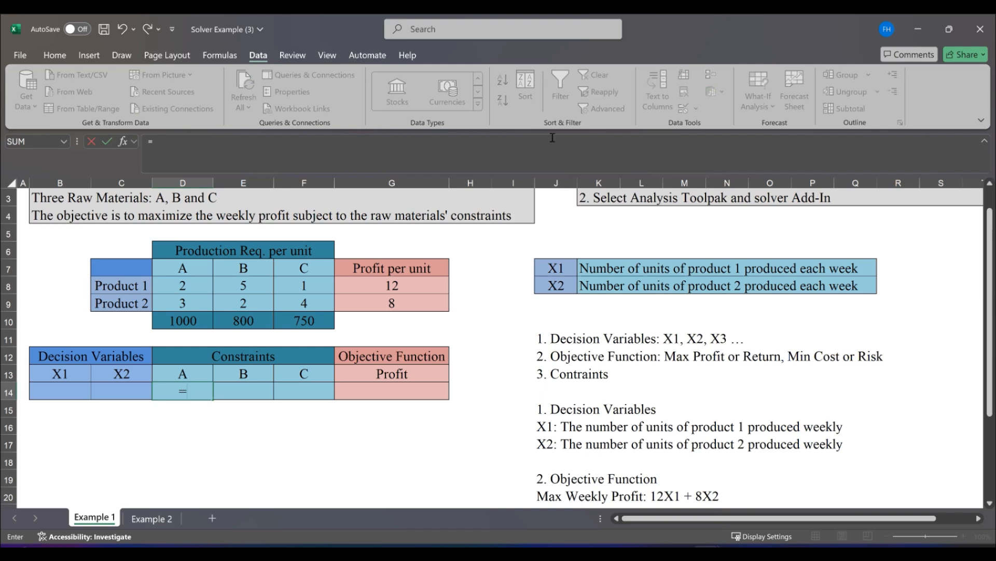
left_click_drag(981, 353, 980, 414)
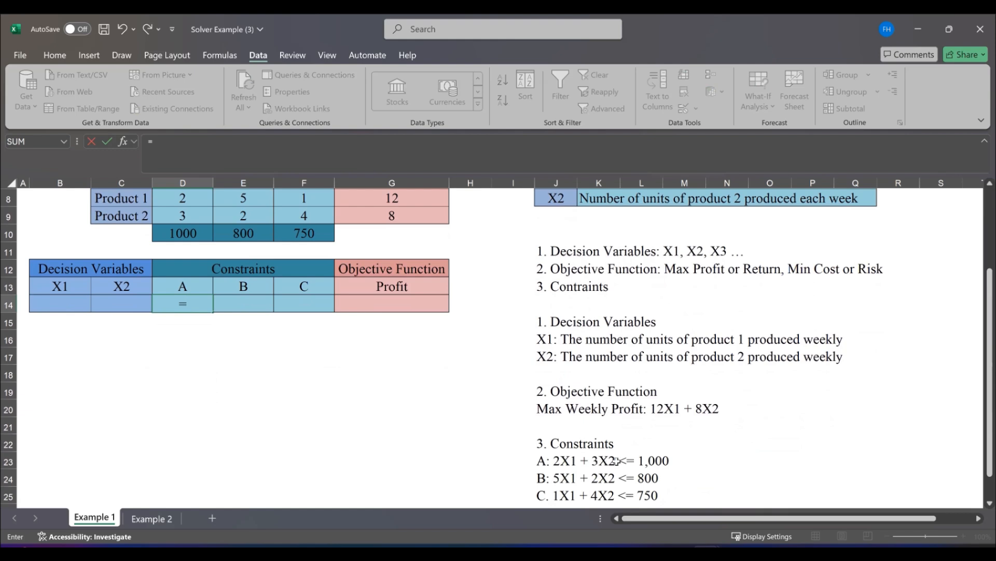
left_click(182, 199)
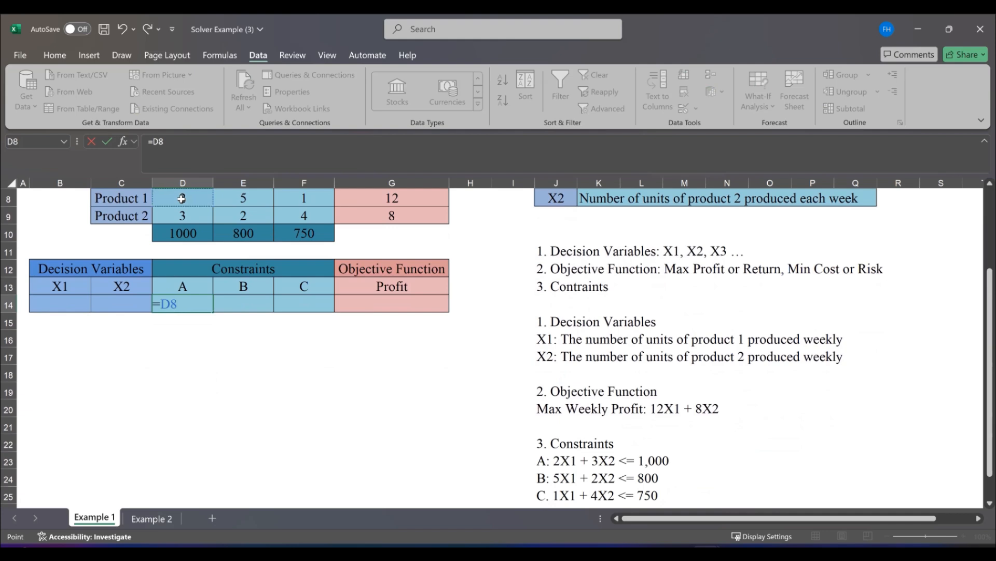
type("*")
left_click(59, 304)
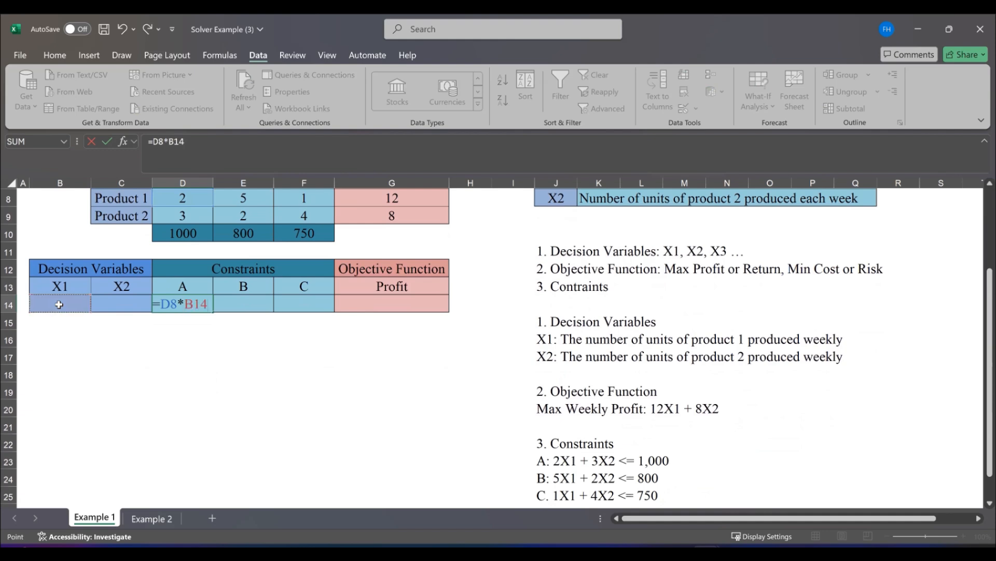
type("+")
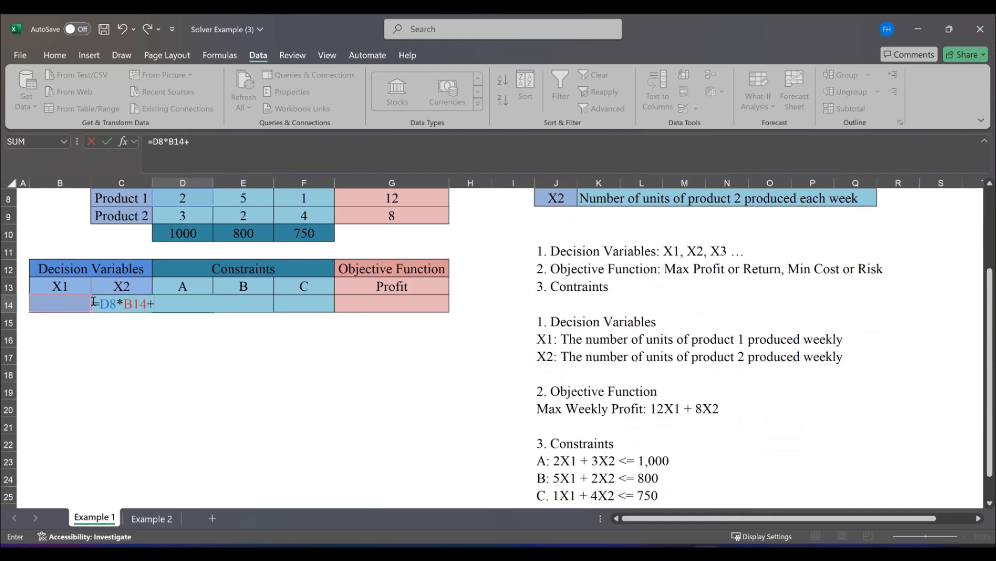
left_click(178, 215)
type("*")
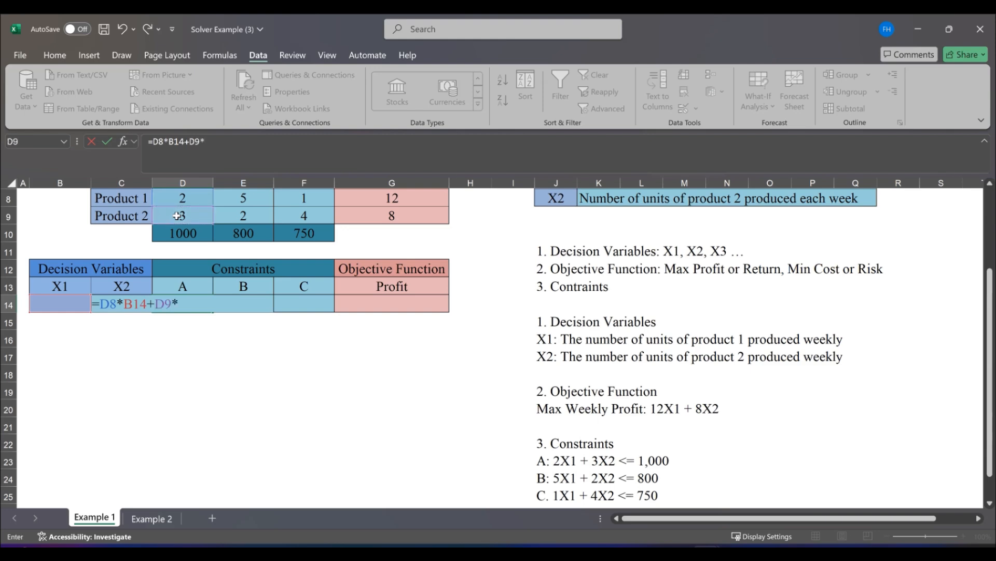
key("Left")
key("Return")
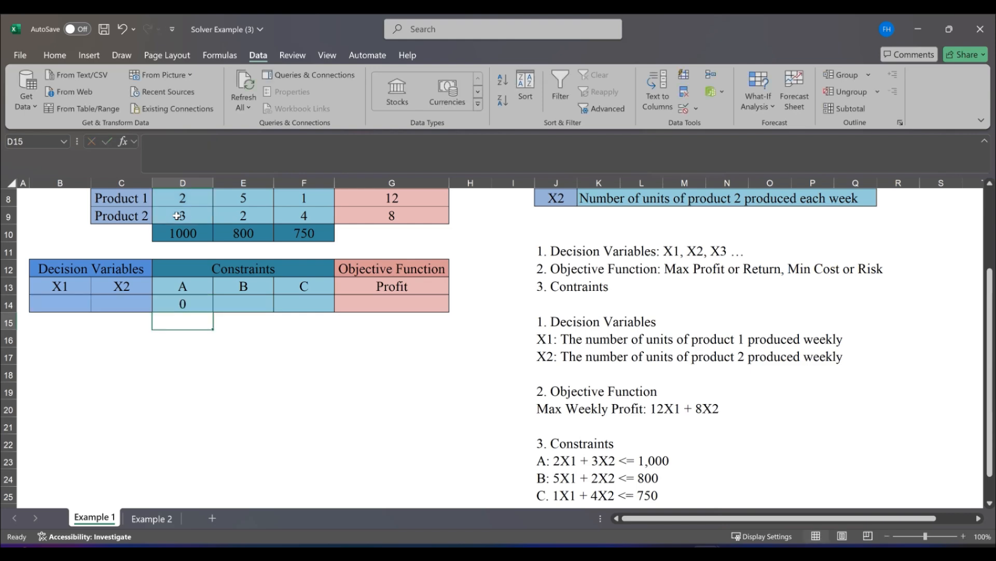
Enter the formula =E8*B14+E9*C14 in cell E14 for constraint B
key("Up")
key("Right")
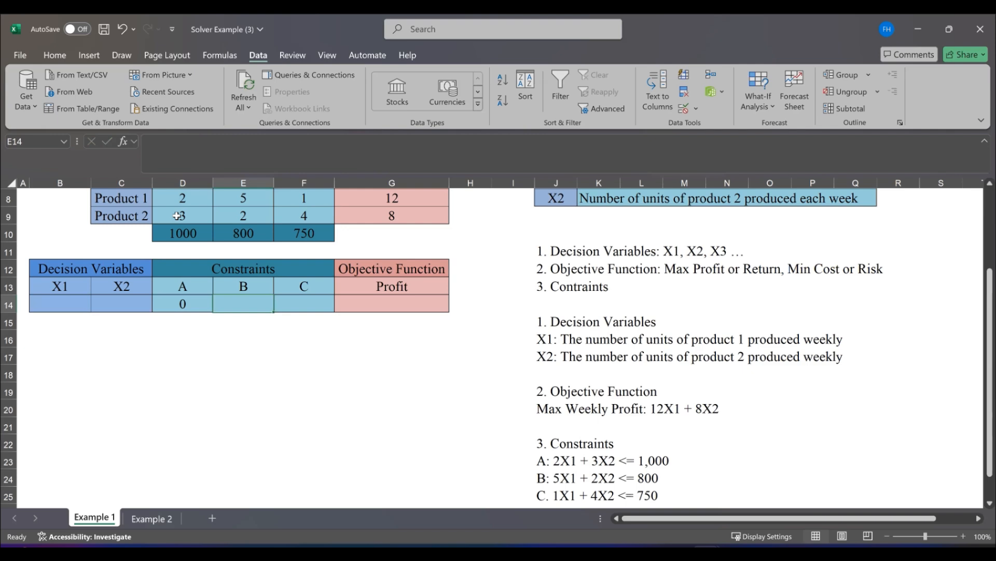
type("=")
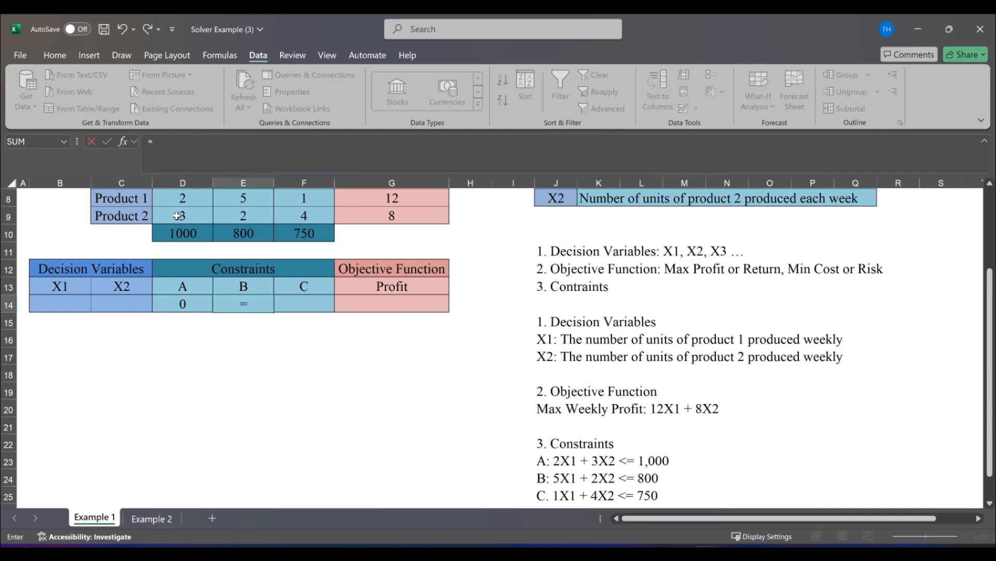
left_click(237, 198)
type("*")
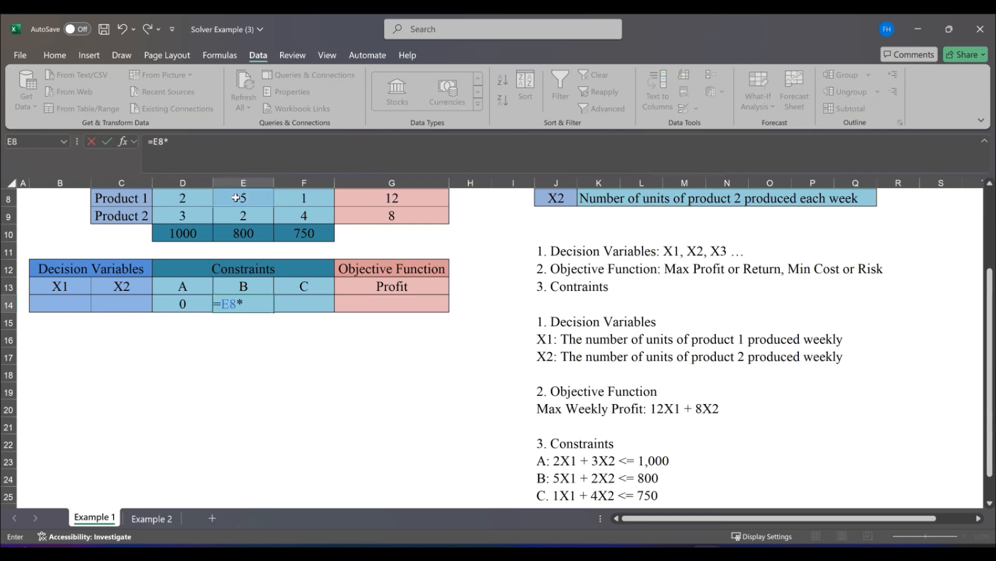
left_click(85, 302)
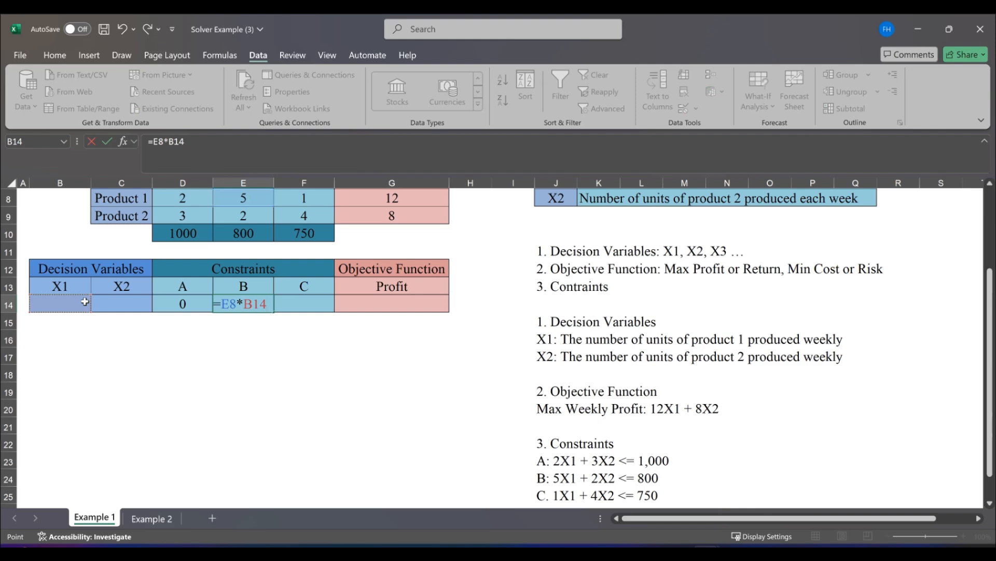
type("+")
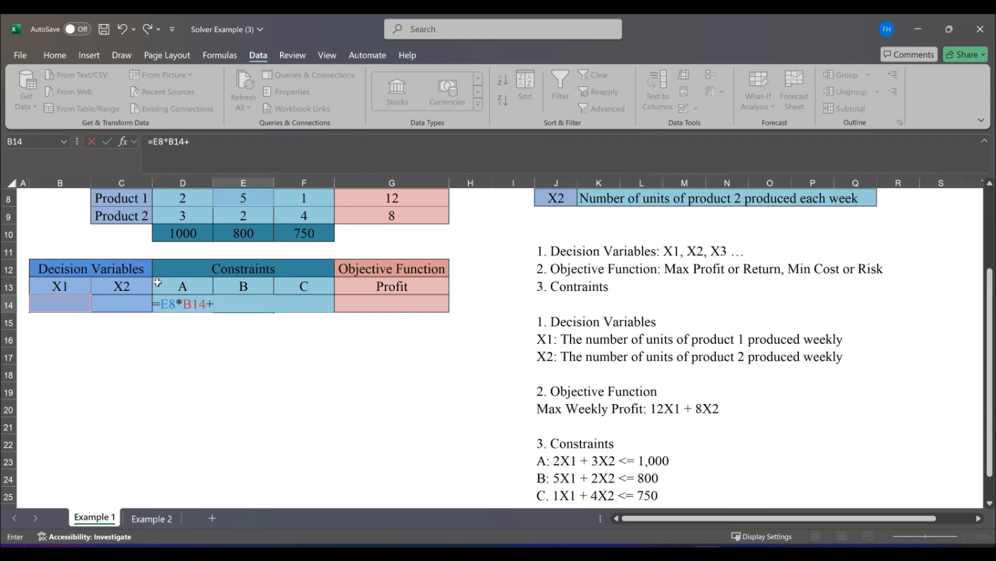
left_click(247, 213)
type("*")
left_click(130, 299)
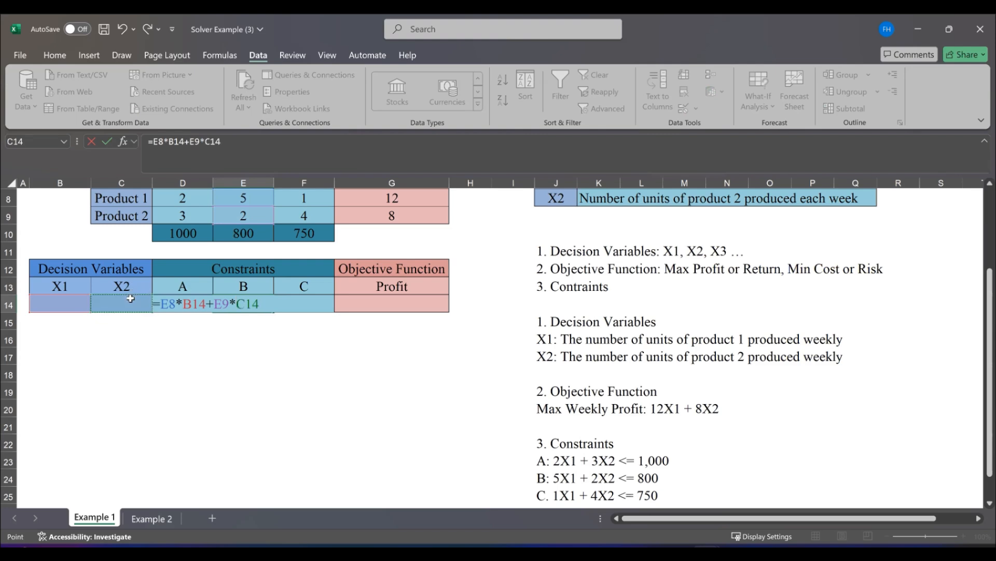
key("Tab")
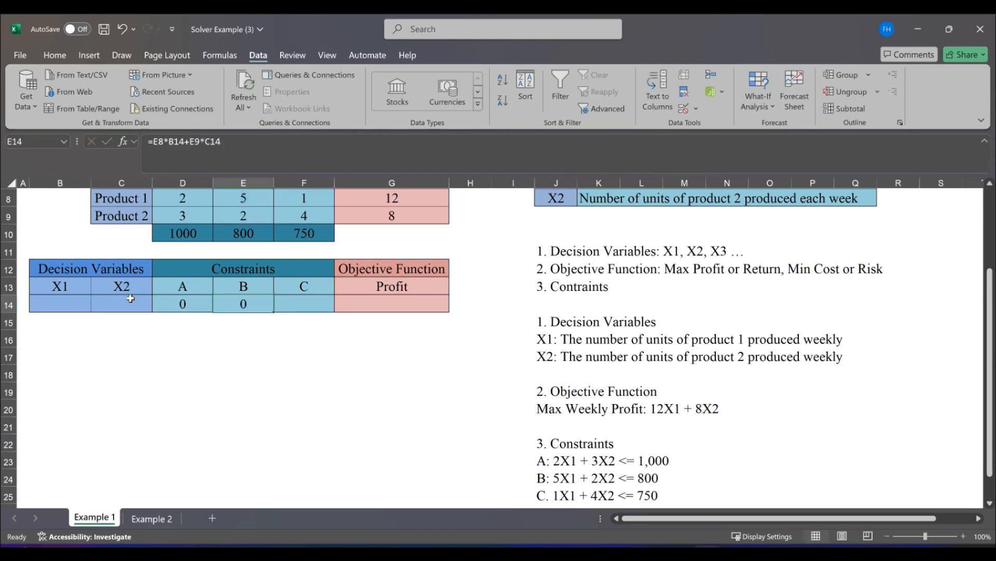
Enter the formula =F8*B14+F9*C14 in cell F14 for constraint C
type("=")
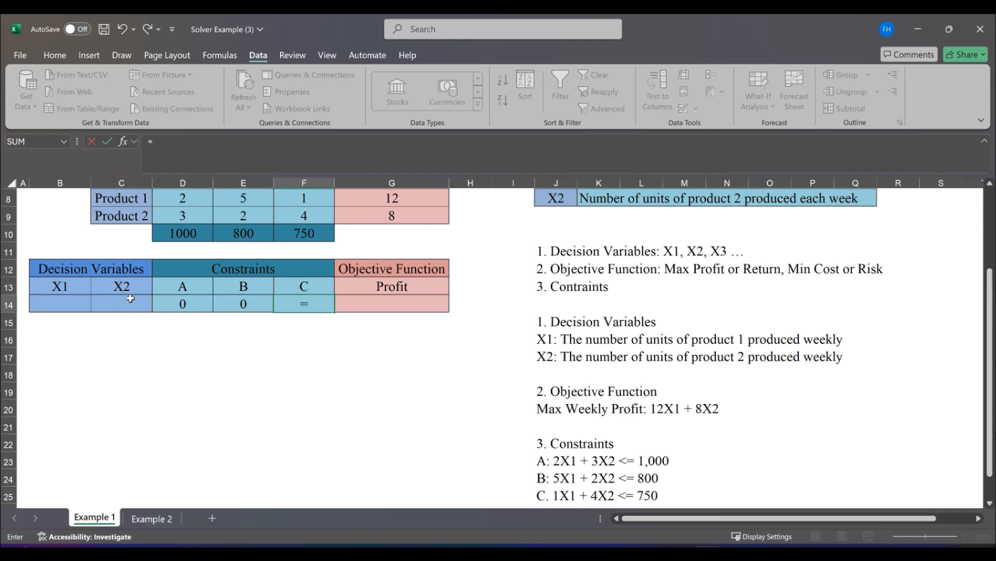
key("Up")
key("Up")
key("Up")
key("Up")
key("Up")
key("Up")
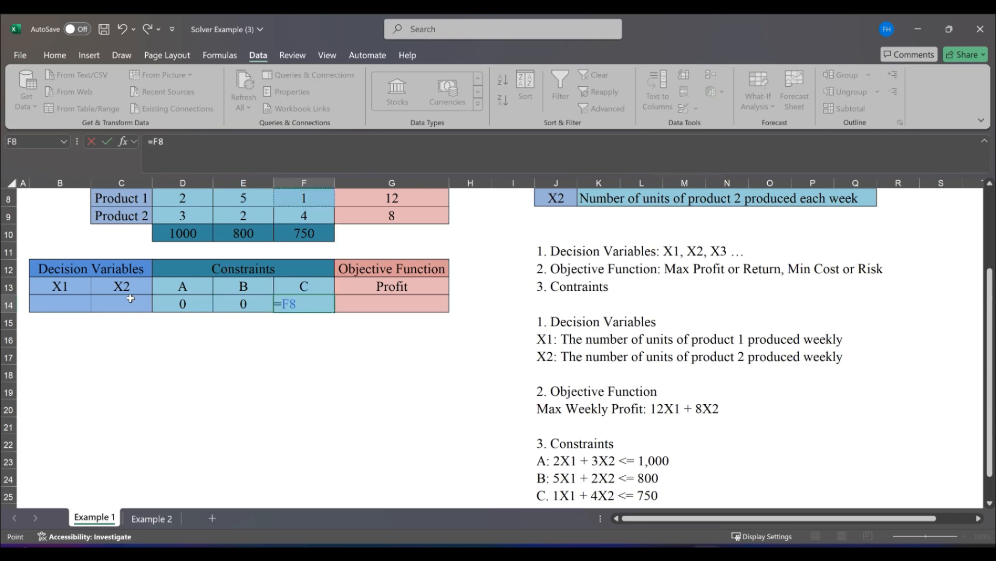
type("*")
left_click(64, 303)
type("+")
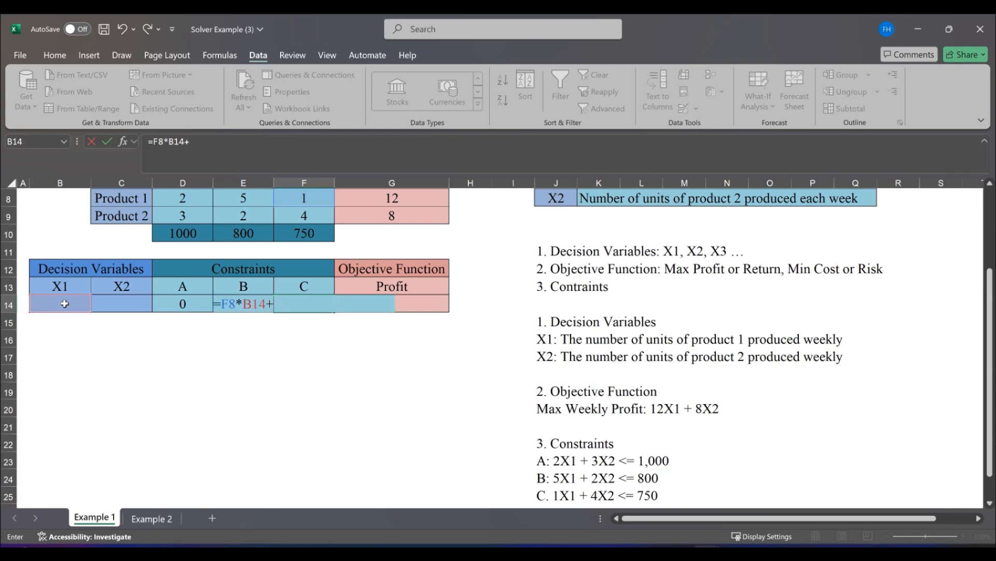
left_click(300, 212)
type("*")
left_click(136, 300)
key("Return")
Enter the profit objective function =G8*B14+G9*C14 in cell G14
key("Up")
key("Right")
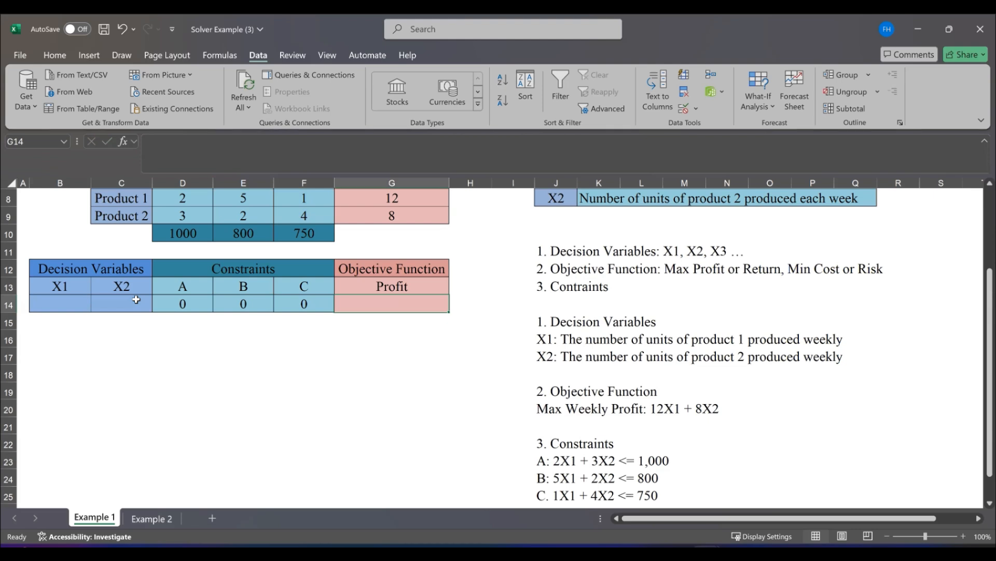
type("=")
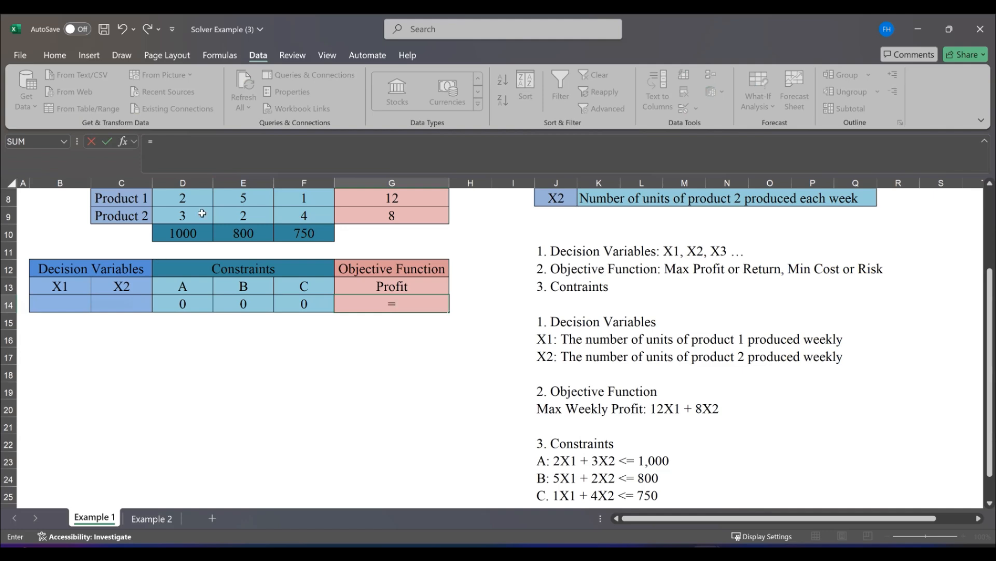
left_click(355, 197)
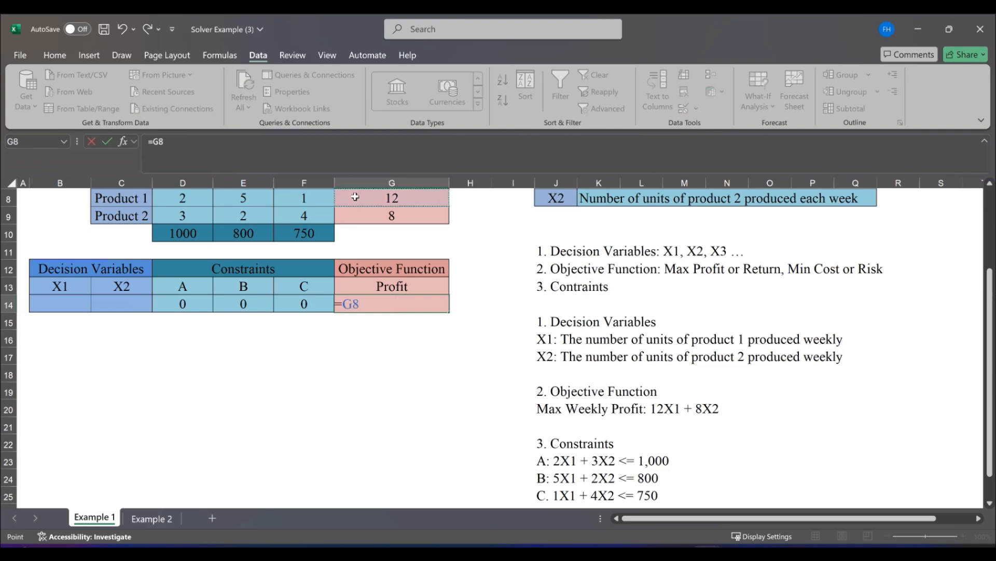
type("*")
left_click(74, 303)
type("+")
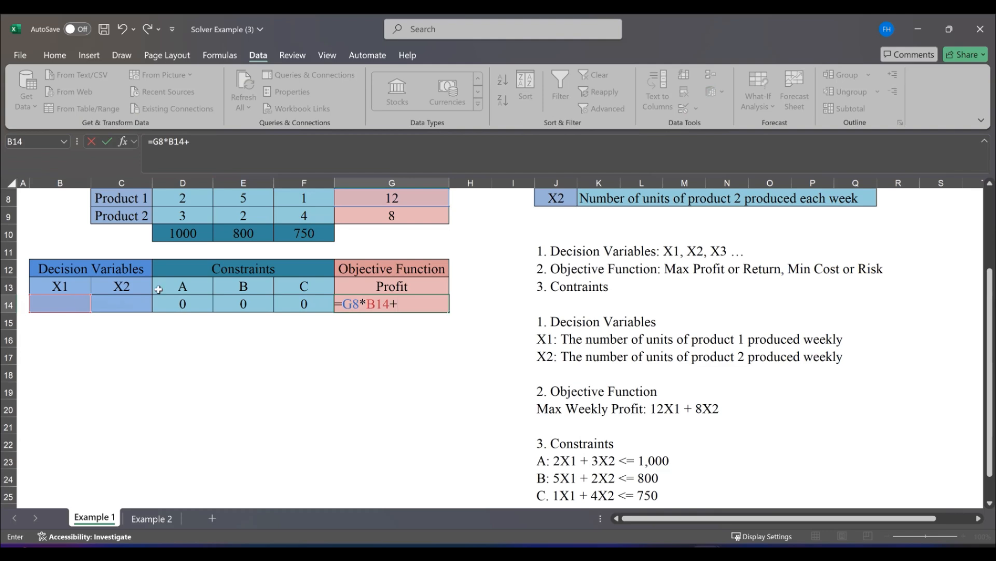
left_click(367, 213)
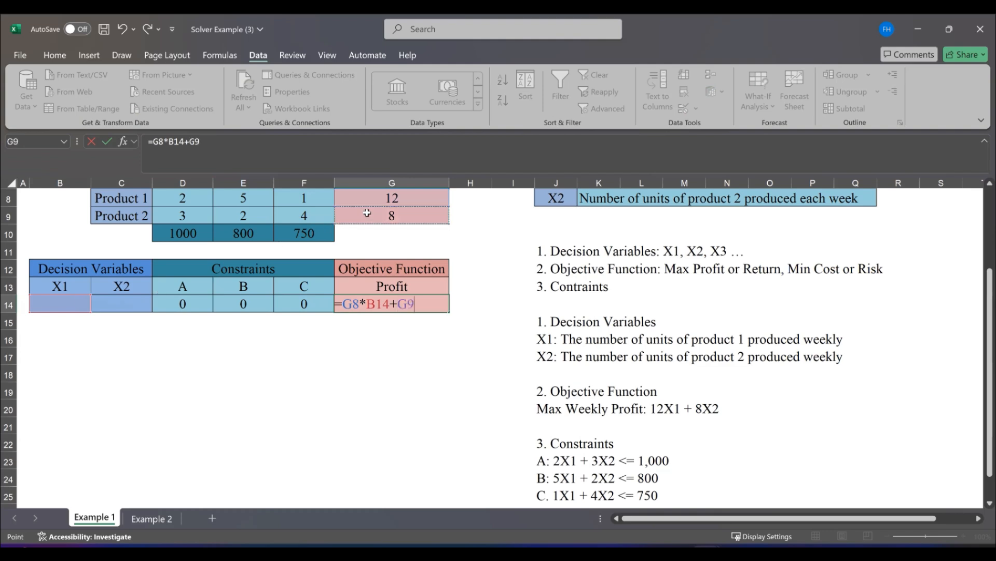
type("*")
left_click(117, 304)
key("Return")
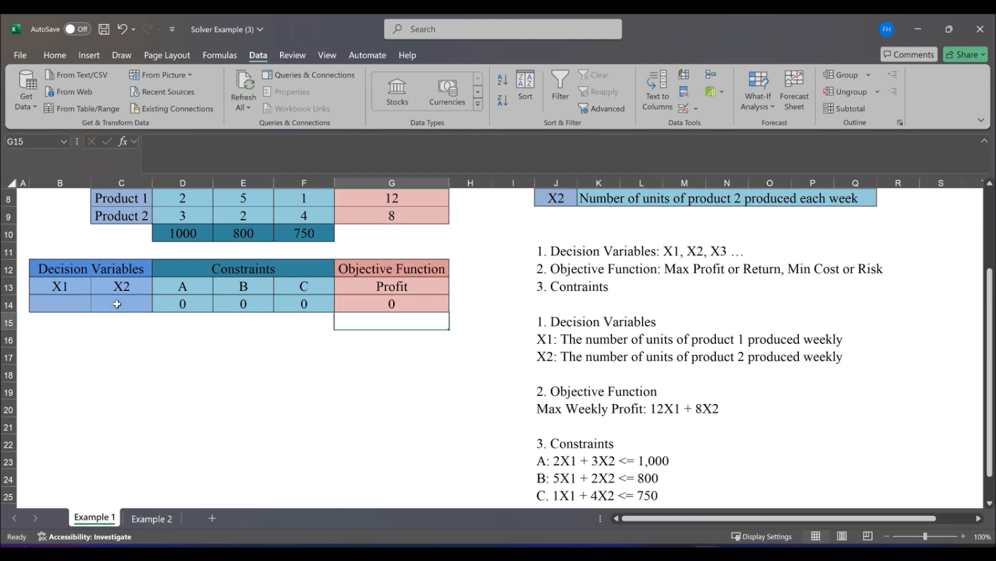
Return to cell A1 and review the problem description and add-in instructions at the start of the sheet
key("Up")
key("Up")
key("Up")
key("Up")
key("Up")
key("Up")
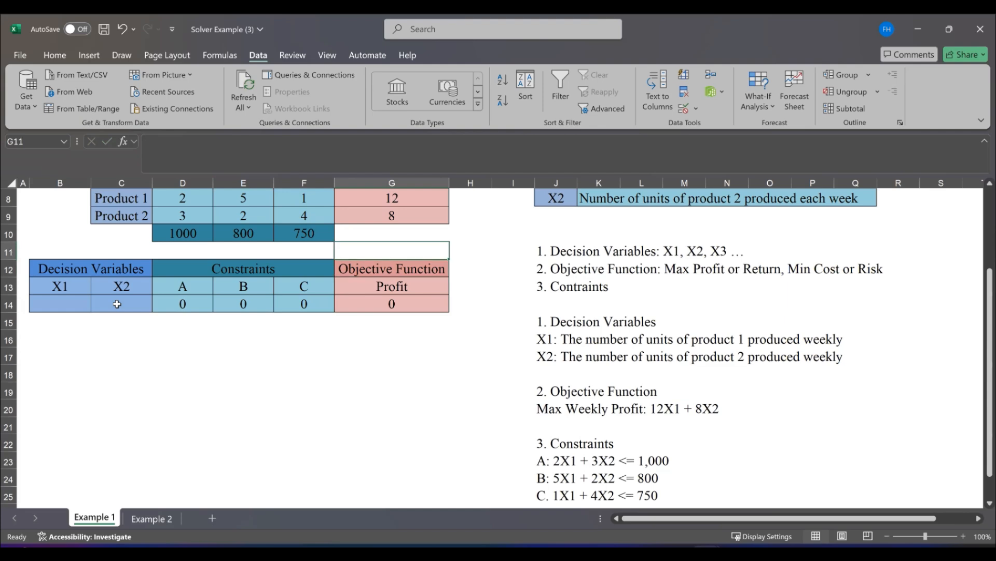
key("Up")
key("Up")
key("Up")
key("Up")
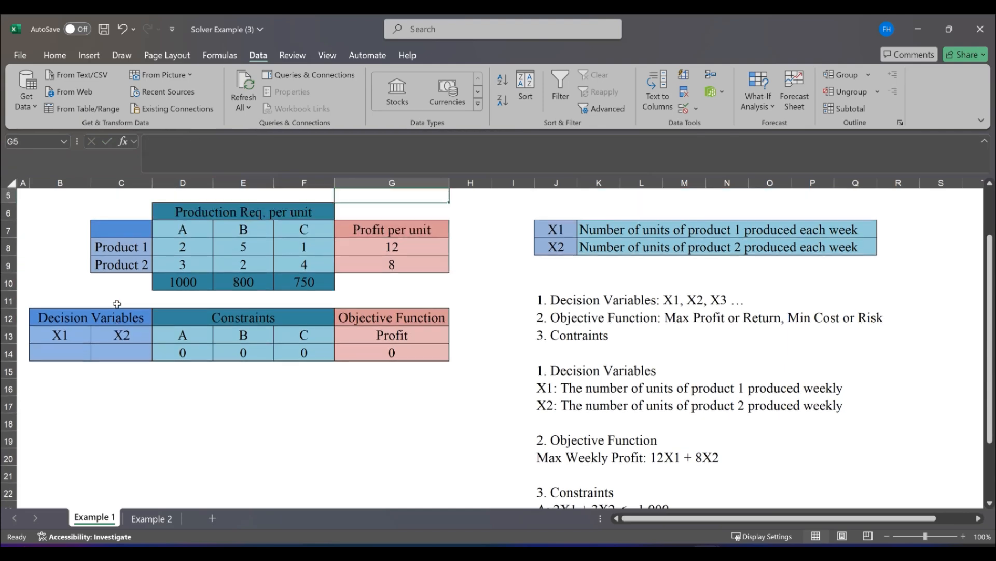
key("Up")
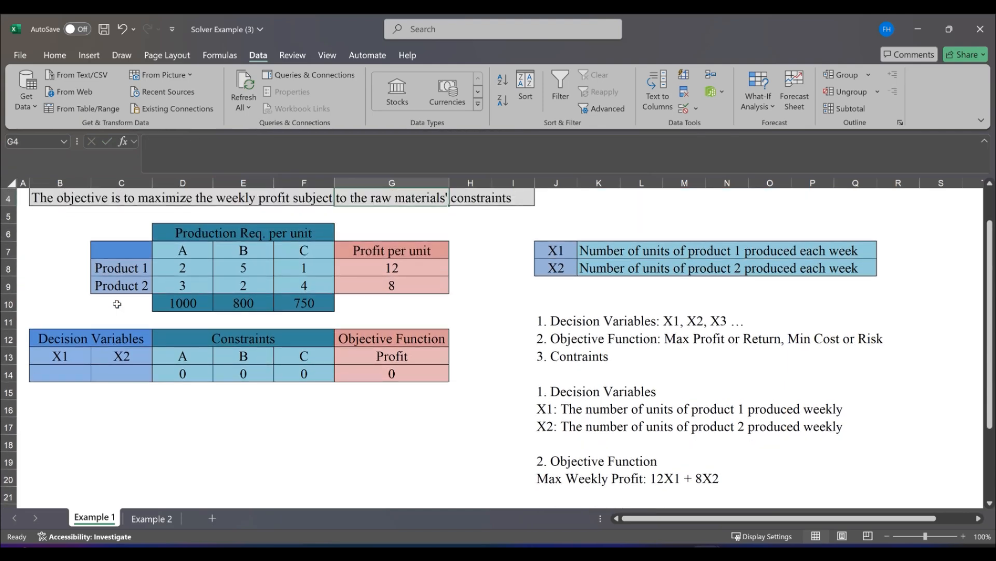
key("Up")
key("Up")
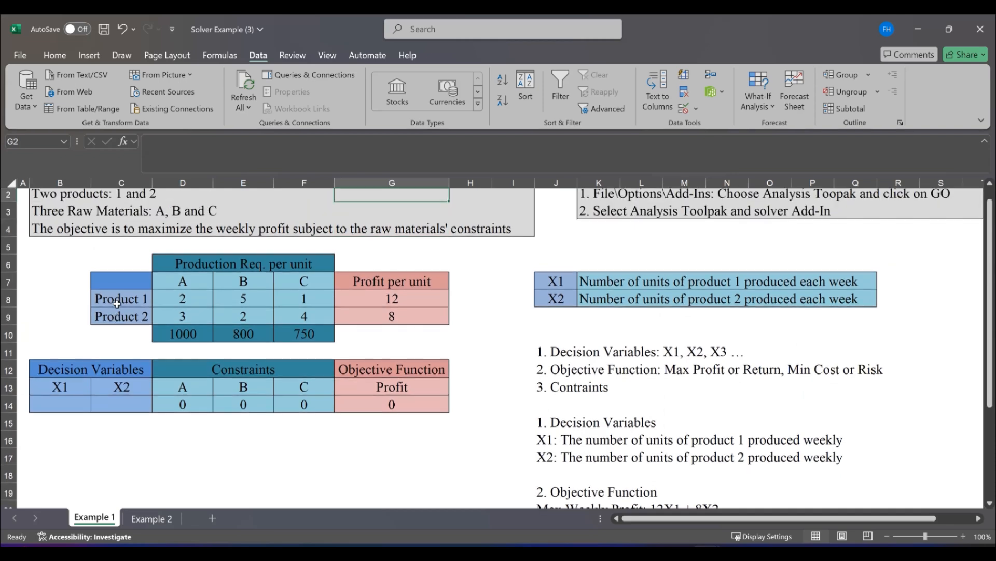
key("Up")
key("Left")
key("Left")
key("Left")
key("Left")
key("Left")
key("Left")
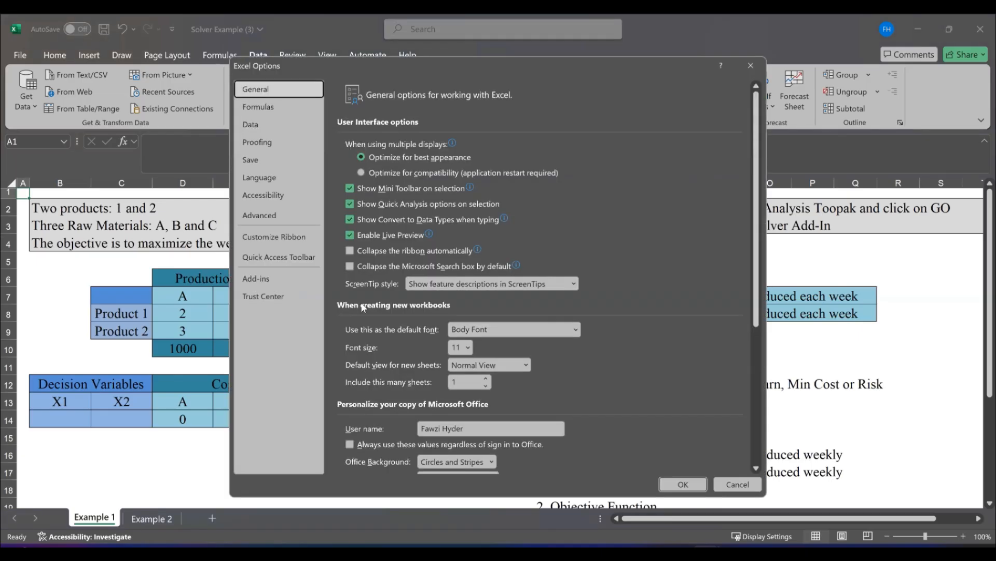
Open the list of available Excel add-ins from the program options and select Analysis ToolPak
left_click(259, 280)
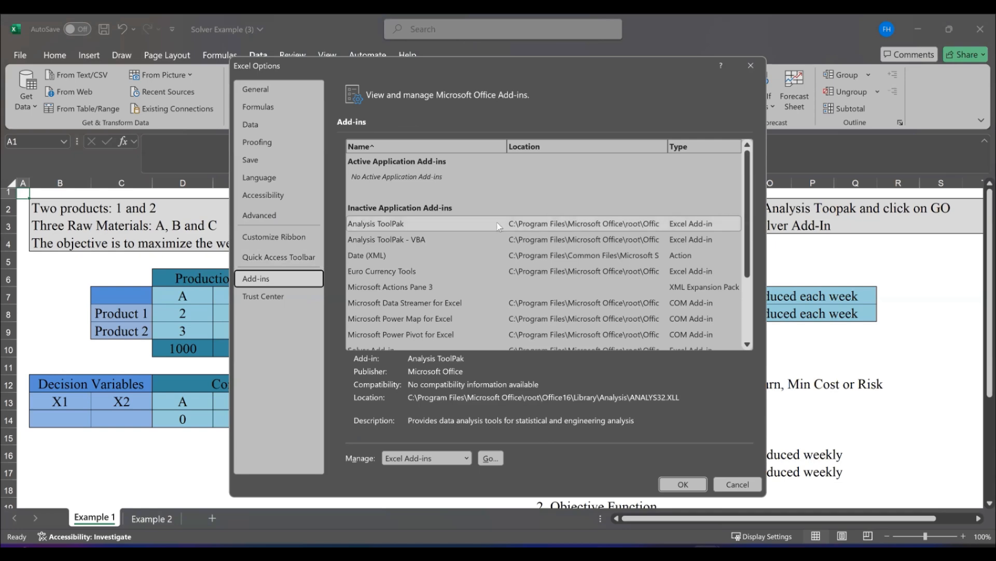
left_click(491, 459)
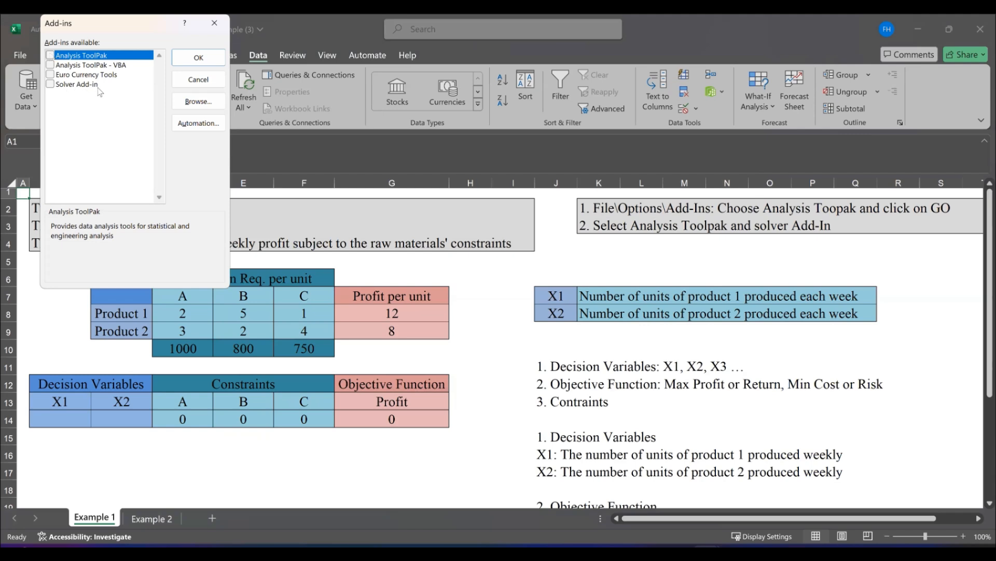
left_click(51, 55)
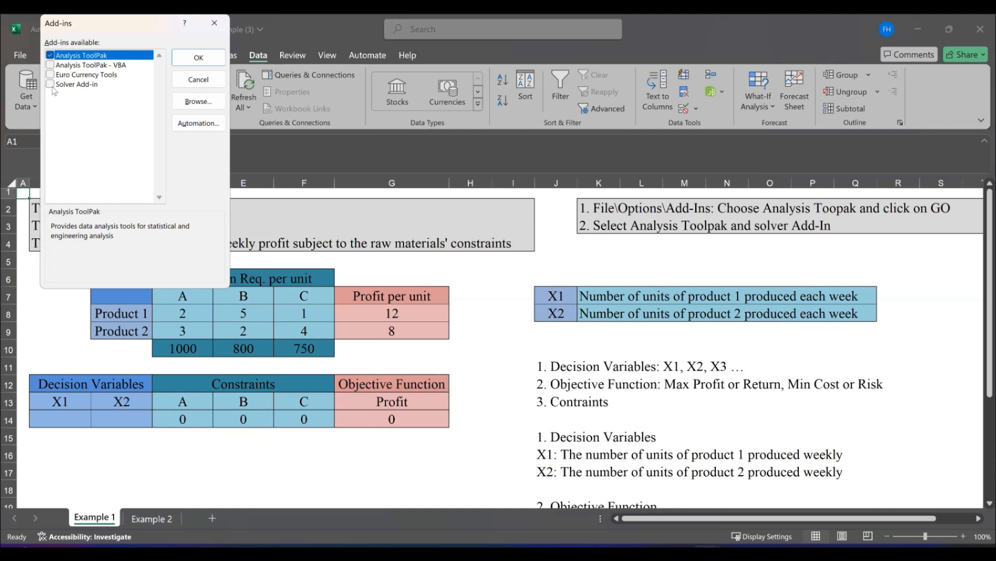
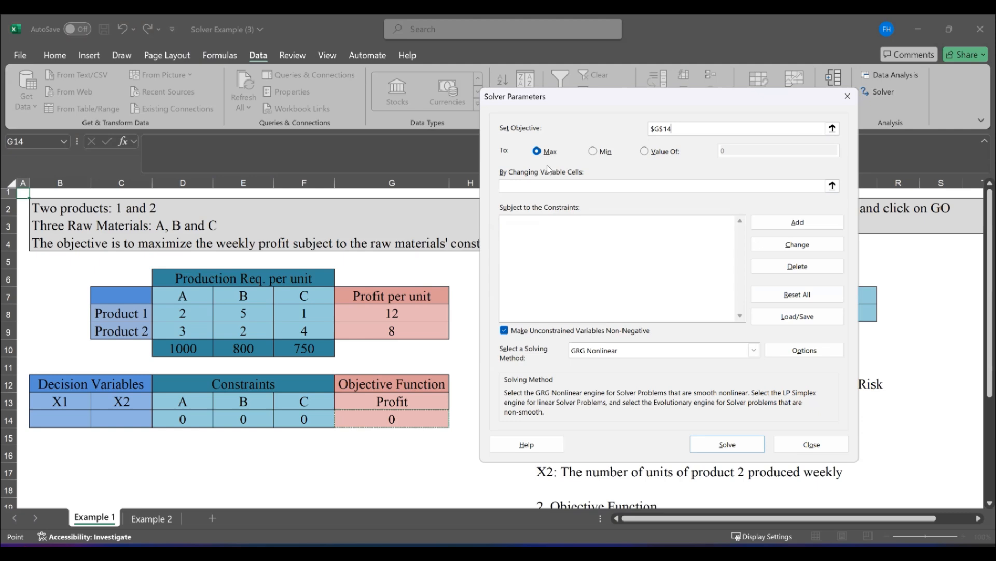
Set Solver to maximize the profit cell G14 by changing the decision variable cells B14:C14
left_click(597, 154)
left_click(597, 153)
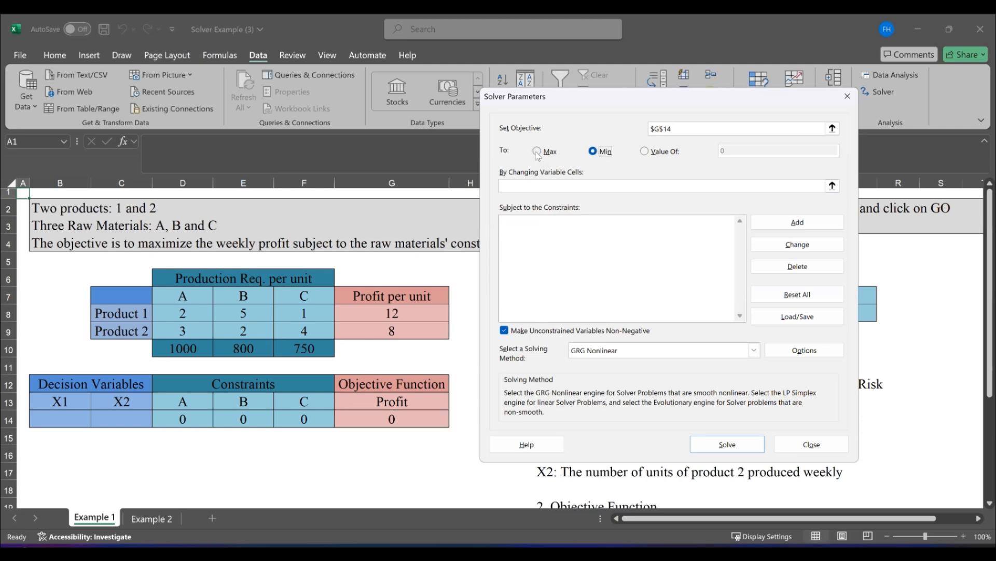
left_click(537, 152)
left_click(530, 185)
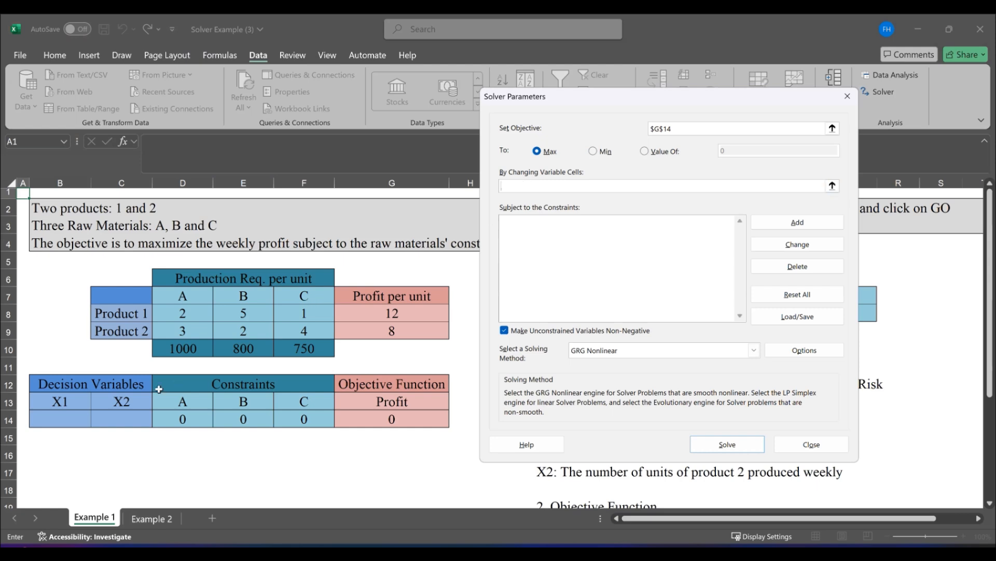
left_click_drag(66, 416, 115, 414)
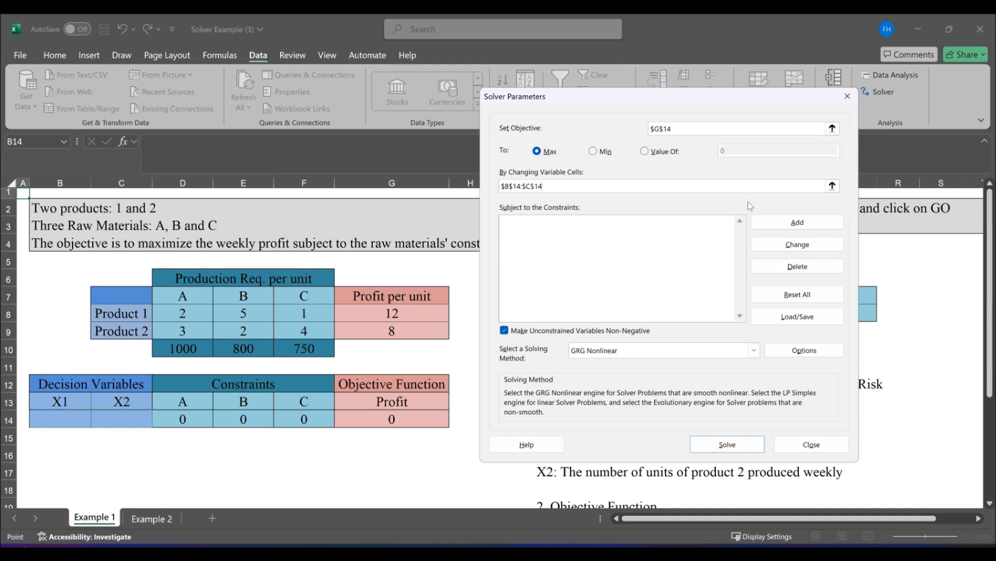
Add the raw material A constraint $D$14 <= $D$10 to the Solver model
left_click(793, 230)
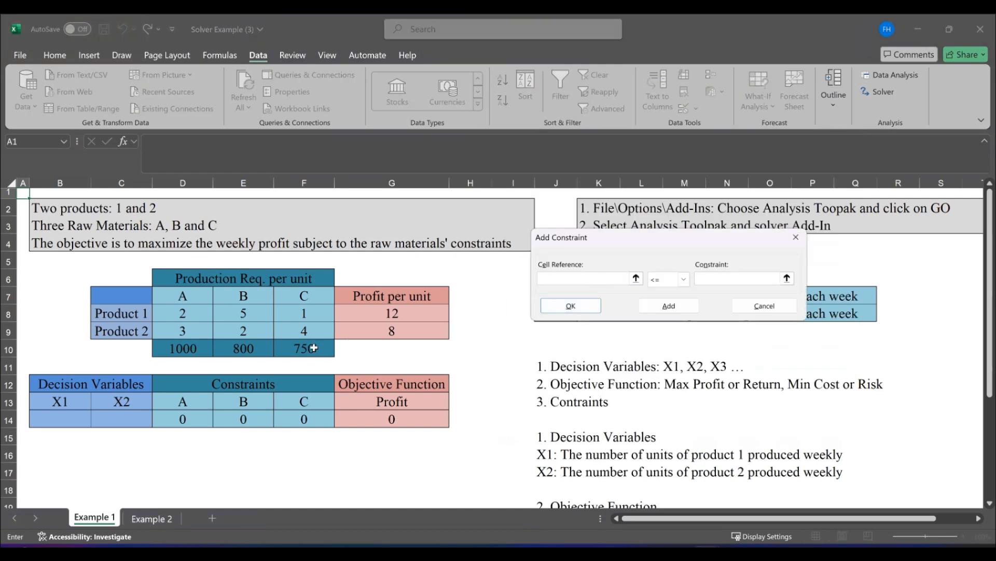
left_click(193, 421)
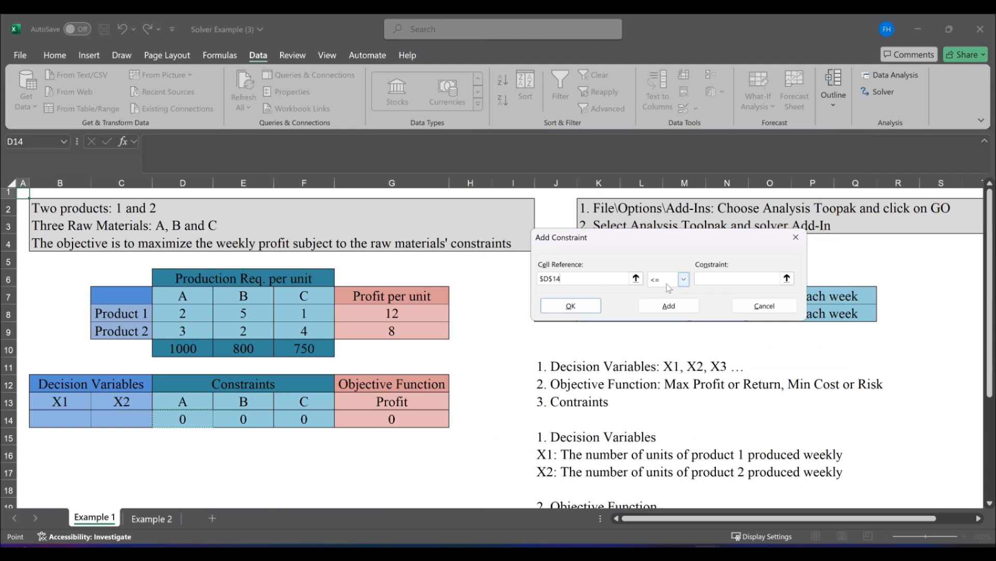
left_click(745, 280)
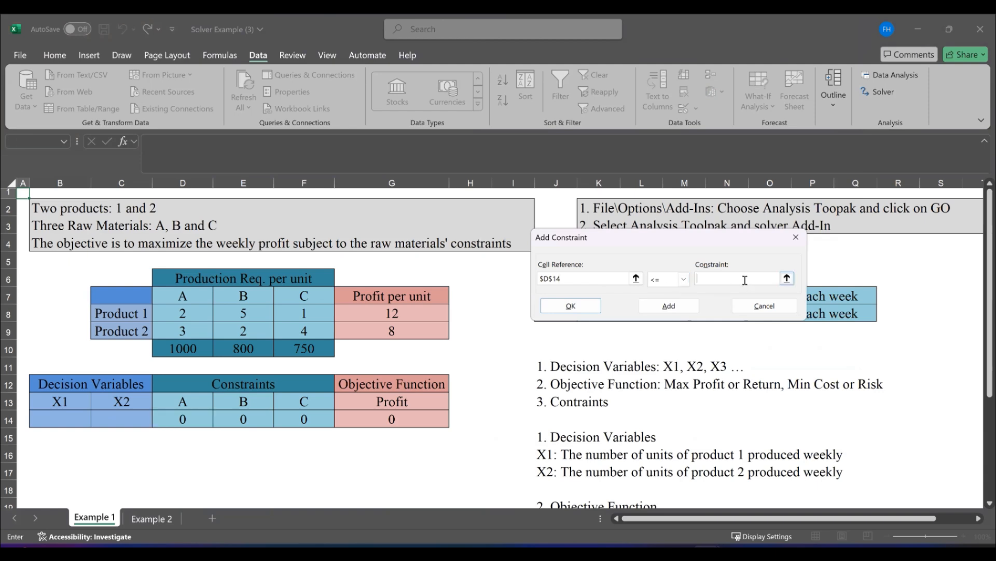
left_click(183, 348)
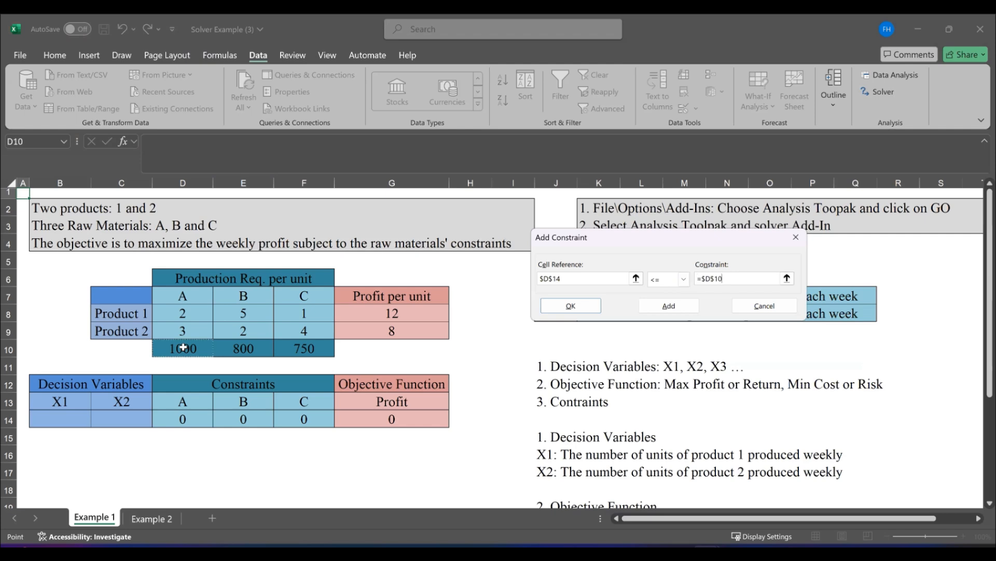
left_click(674, 306)
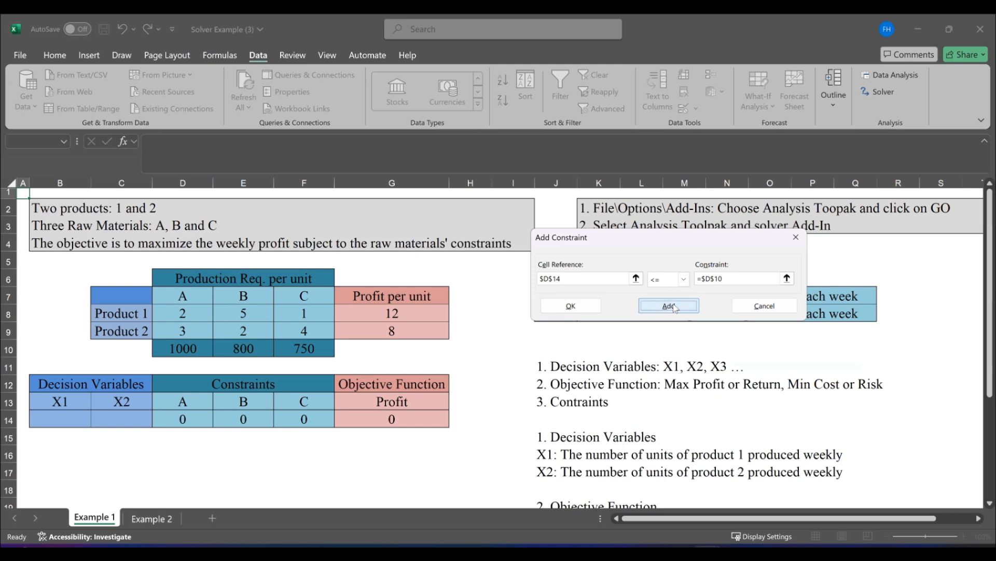
Add the raw material B constraint $E$14 <= $E$10 to the Solver model
left_click(241, 419)
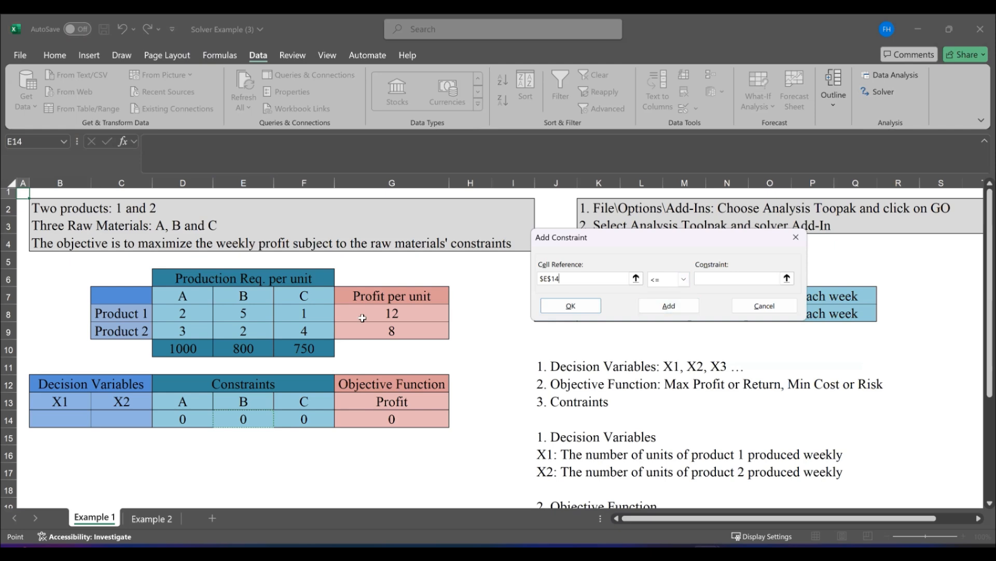
left_click(709, 281)
left_click(253, 348)
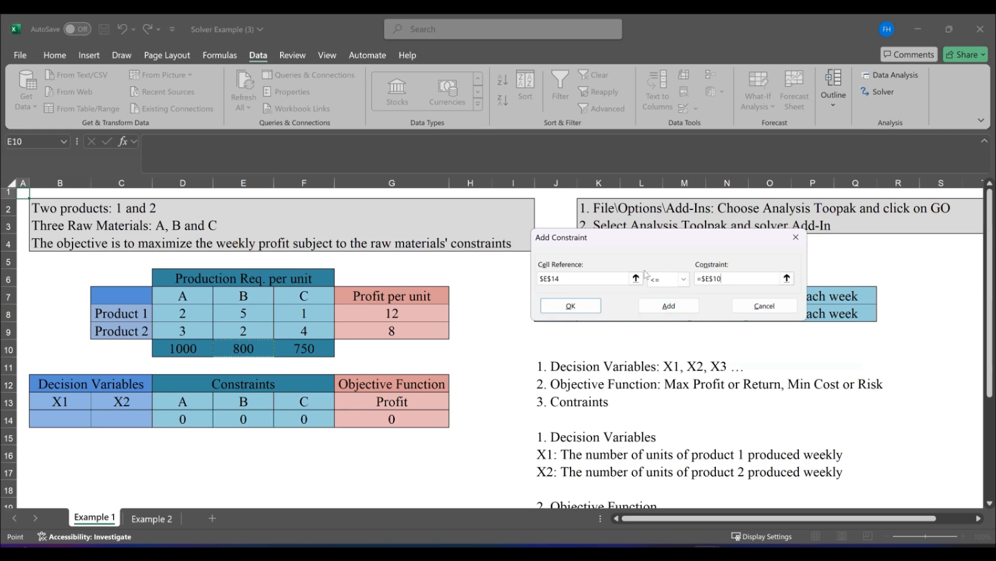
left_click(671, 310)
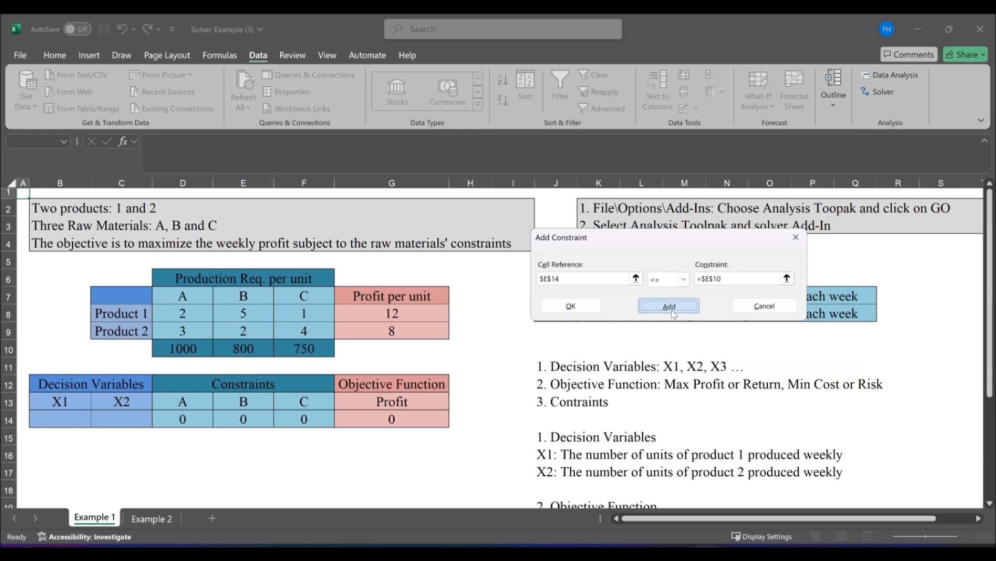
Add the raw material C constraint $F$14 <= $F$10 to the Solver model
left_click(302, 420)
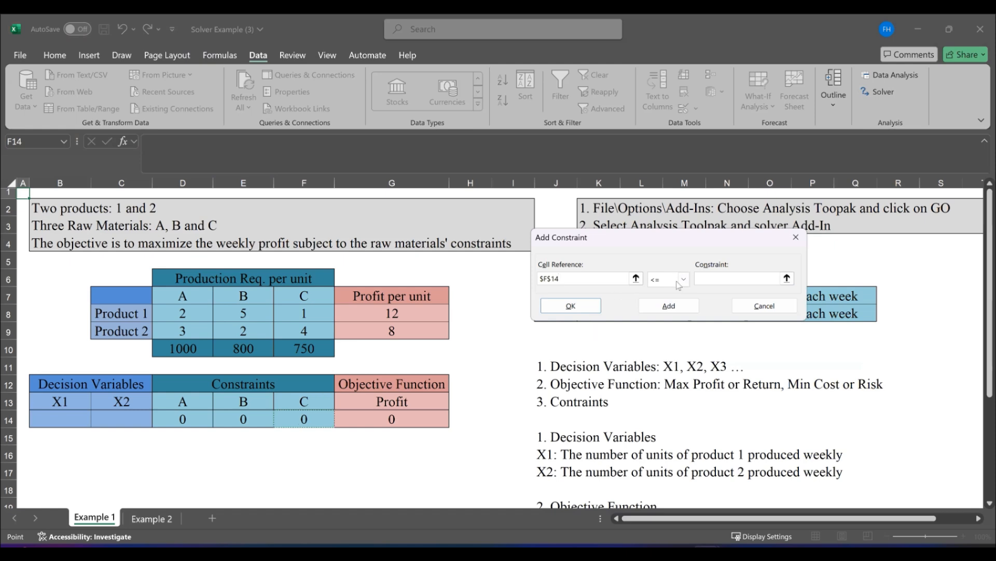
left_click(737, 279)
left_click(297, 350)
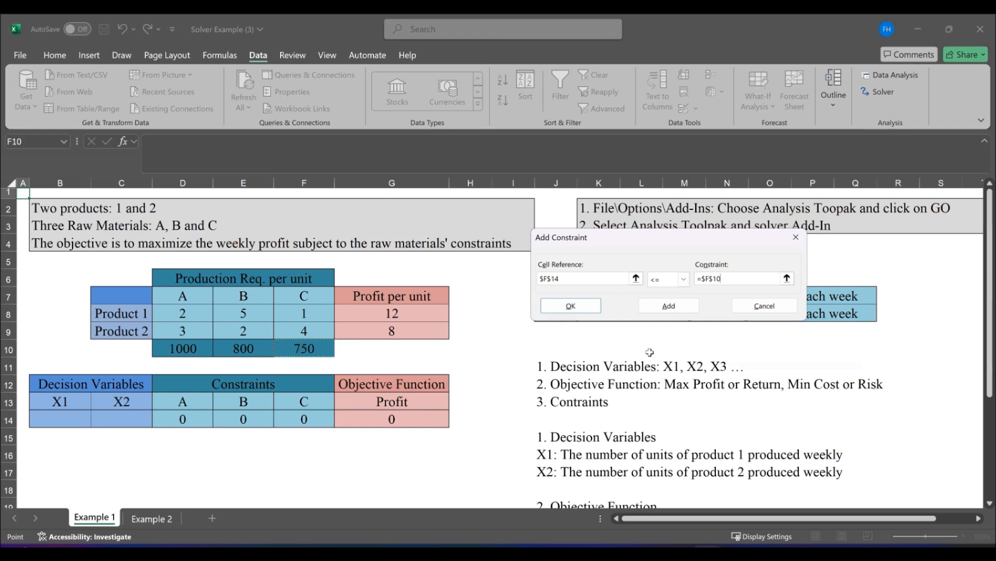
left_click(683, 304)
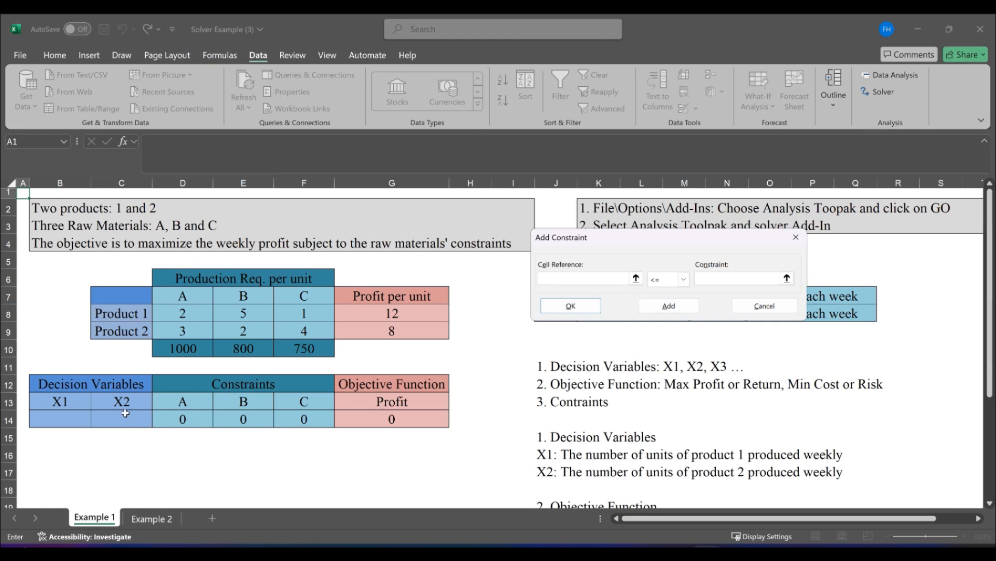
Add the non-negativity constraint $B$14 >= 0 for decision variable X1
left_click(67, 417)
left_click(683, 280)
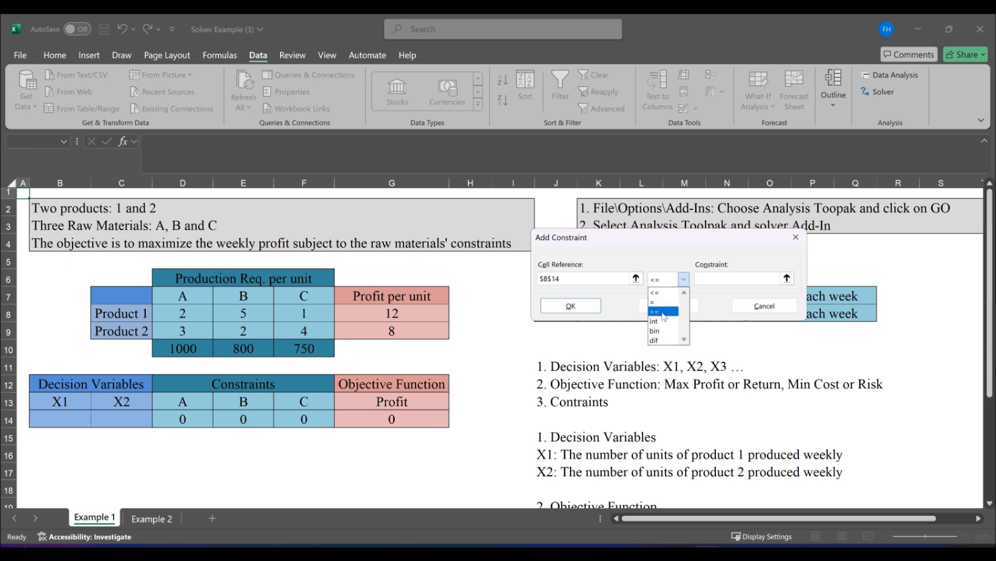
left_click(663, 311)
left_click(730, 278)
type("0")
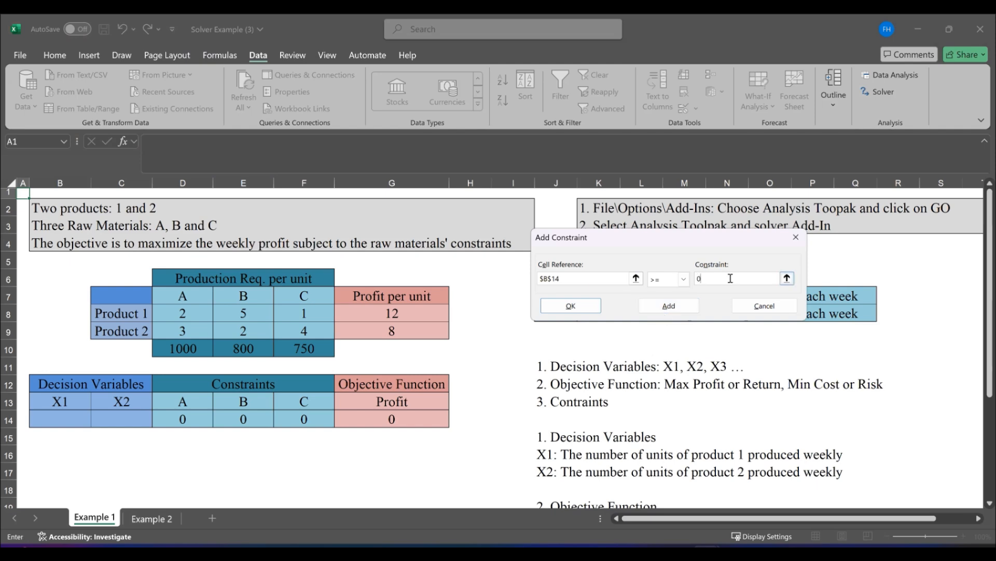
left_click(669, 306)
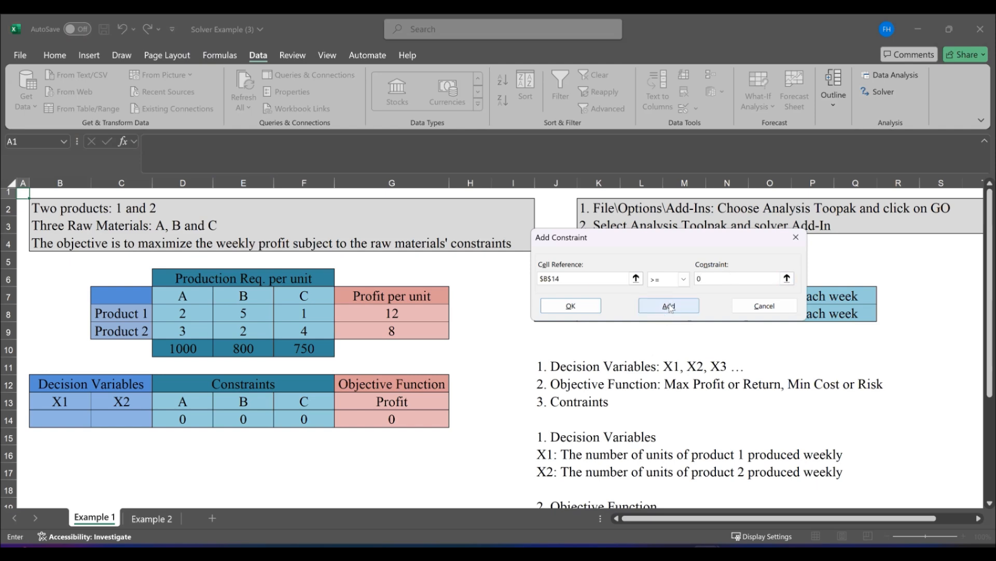
Add the non-negativity constraint $C$14 >= 0 for decision variable X2 and finish the constraint list
left_click(114, 423)
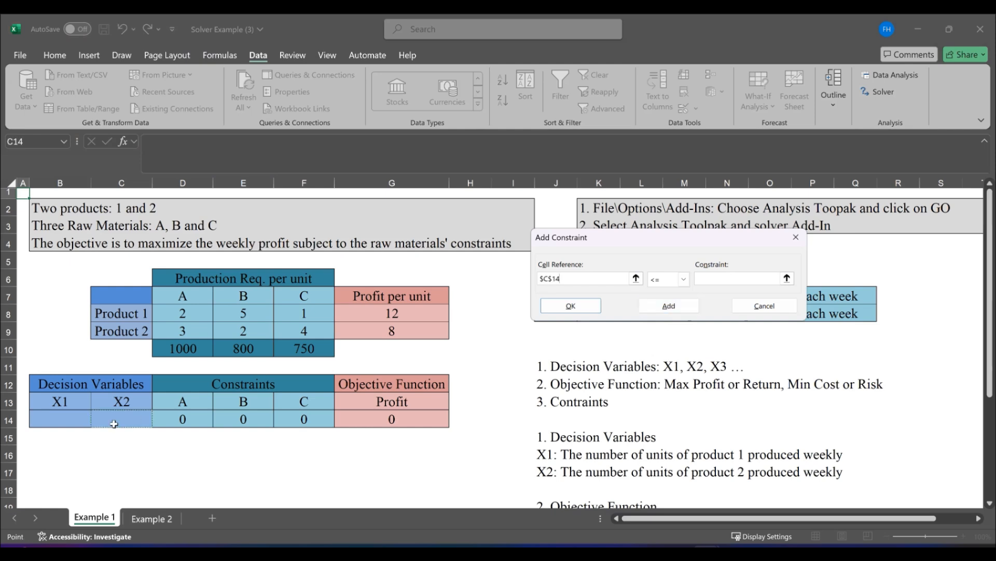
left_click(682, 279)
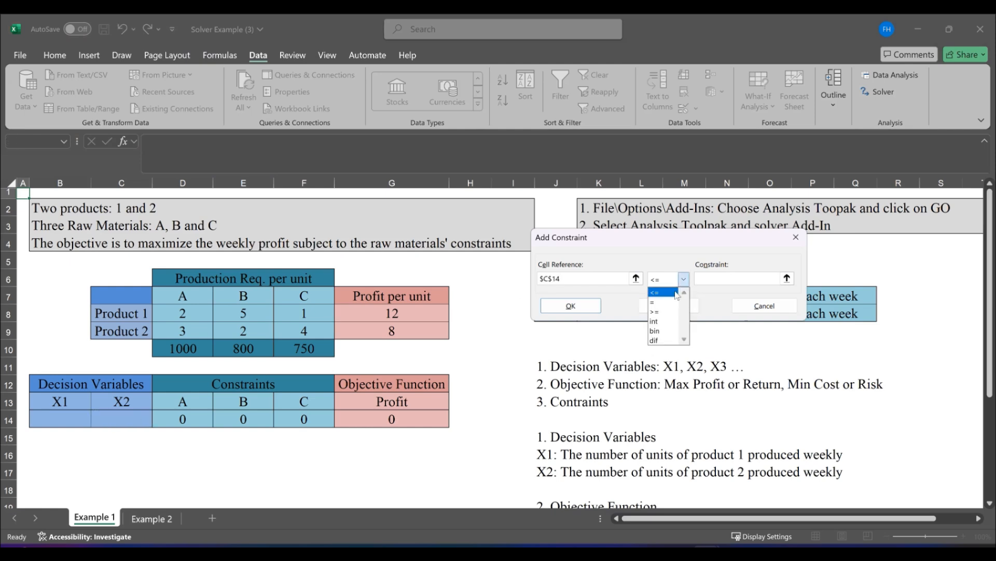
left_click(675, 312)
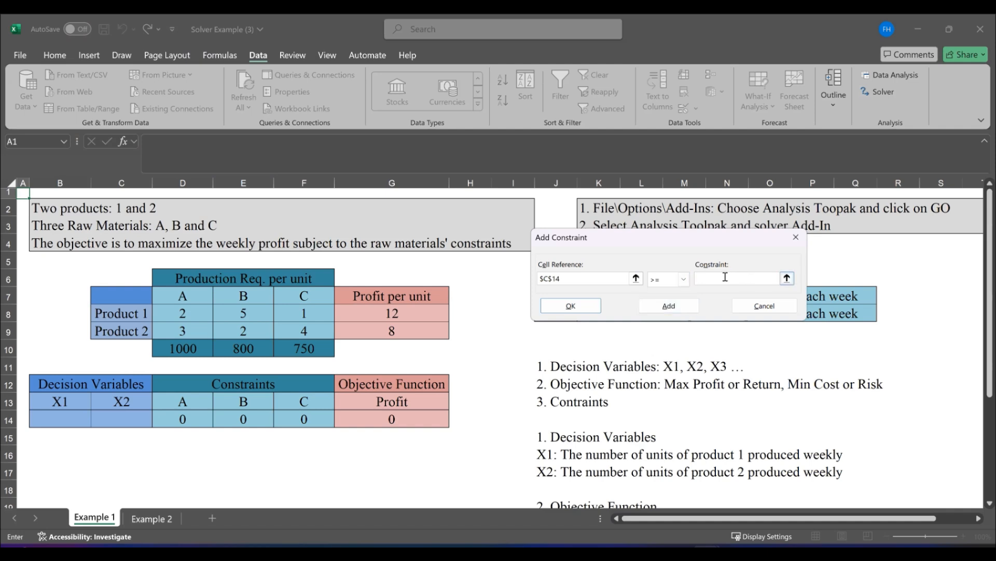
type("0")
left_click(581, 303)
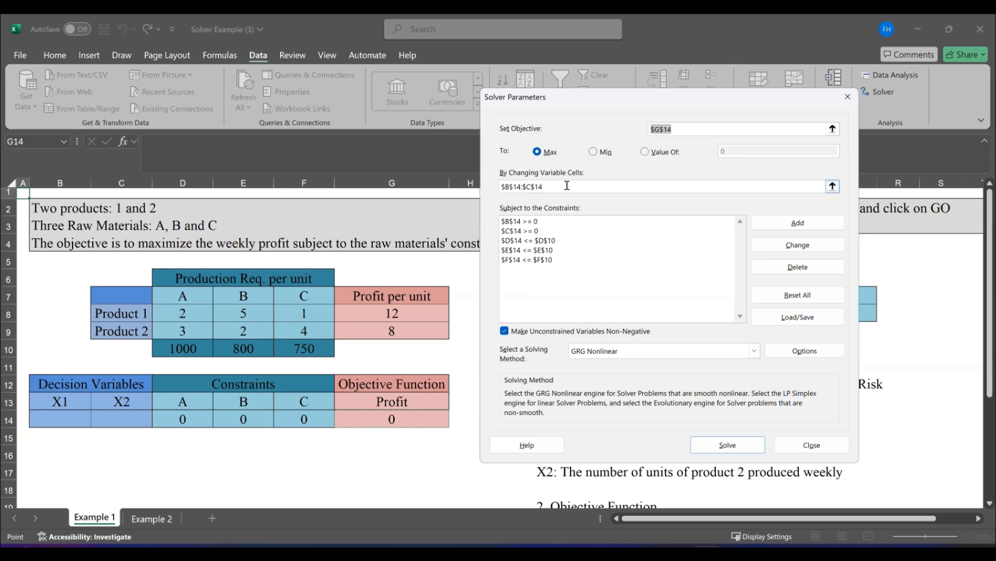
Solve the model with the GRG Nonlinear method and keep the Solver solution
left_click(724, 446)
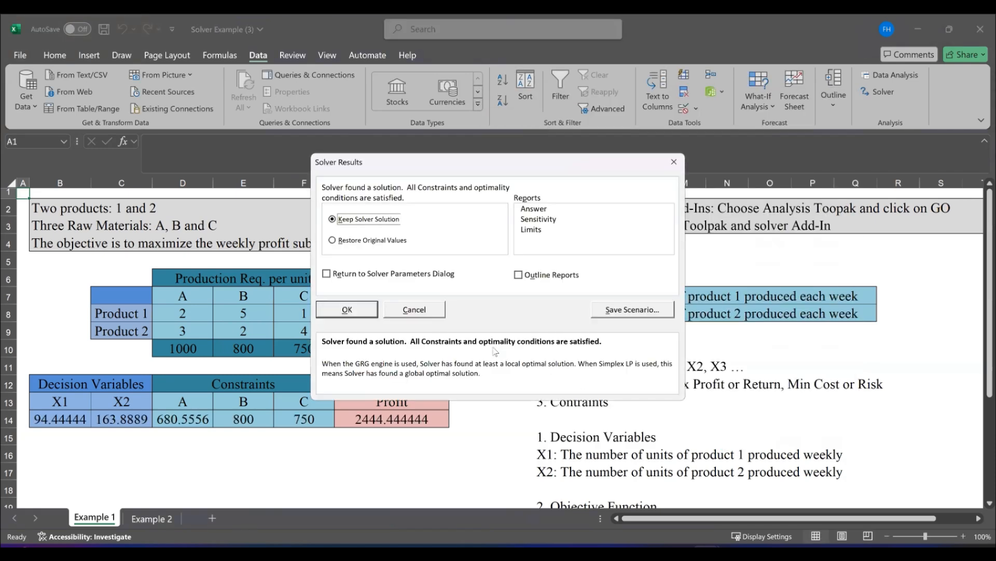
left_click(347, 309)
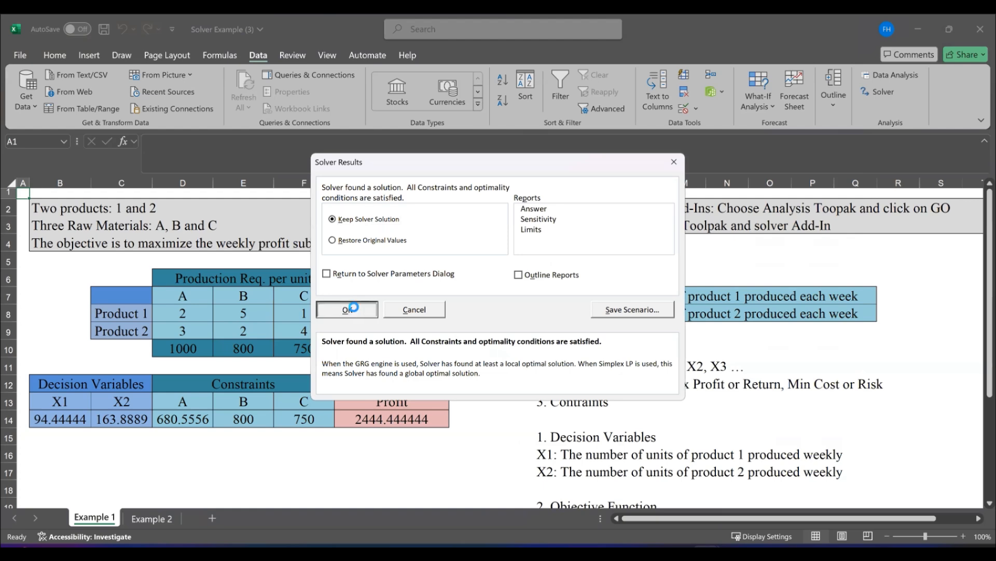
Examine the solved decision variables, constraint usage and profit in row 14, and return to cell A1
left_click(127, 436)
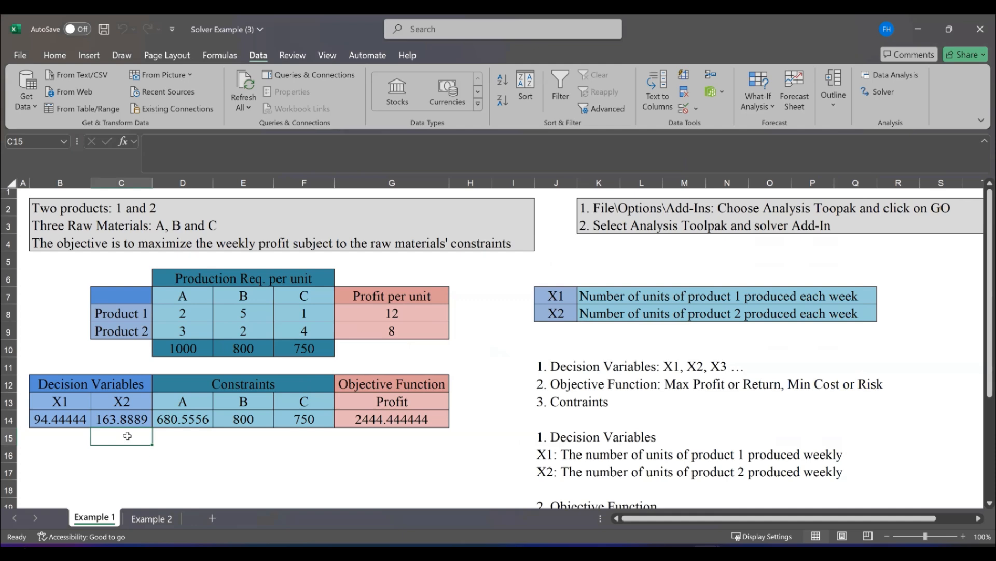
key("Up")
key("Left")
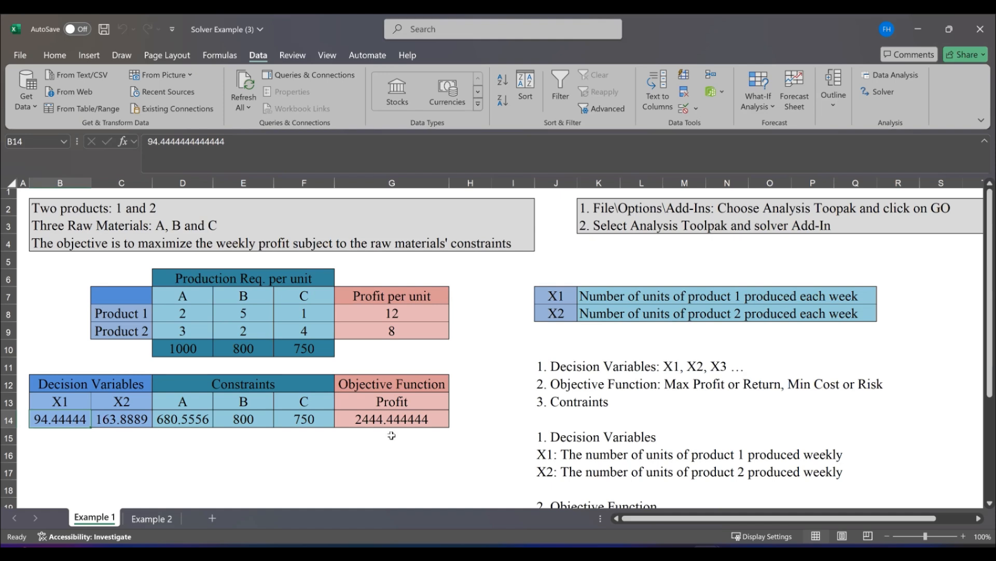
left_click(413, 420)
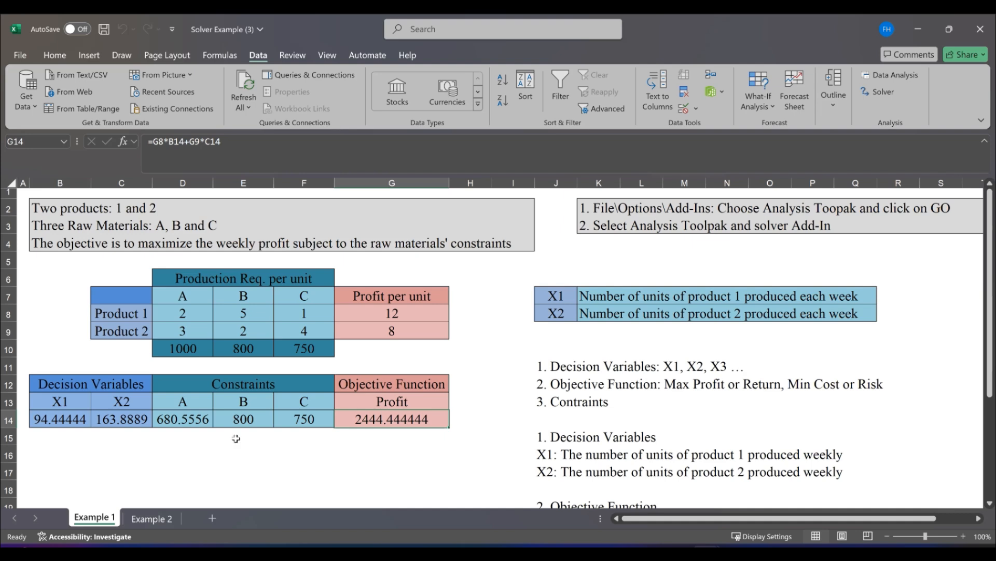
left_click_drag(176, 413, 307, 421)
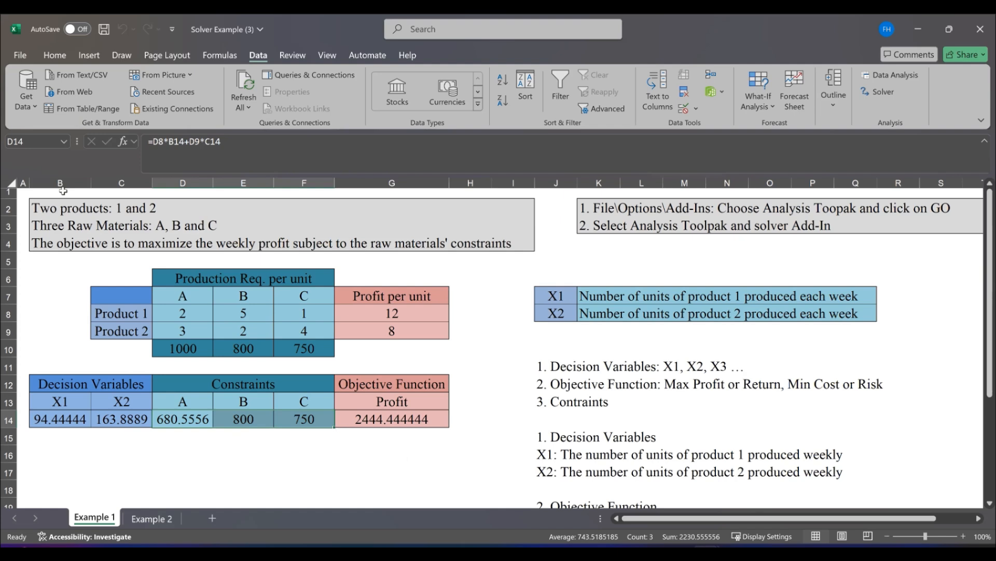
left_click(20, 196)
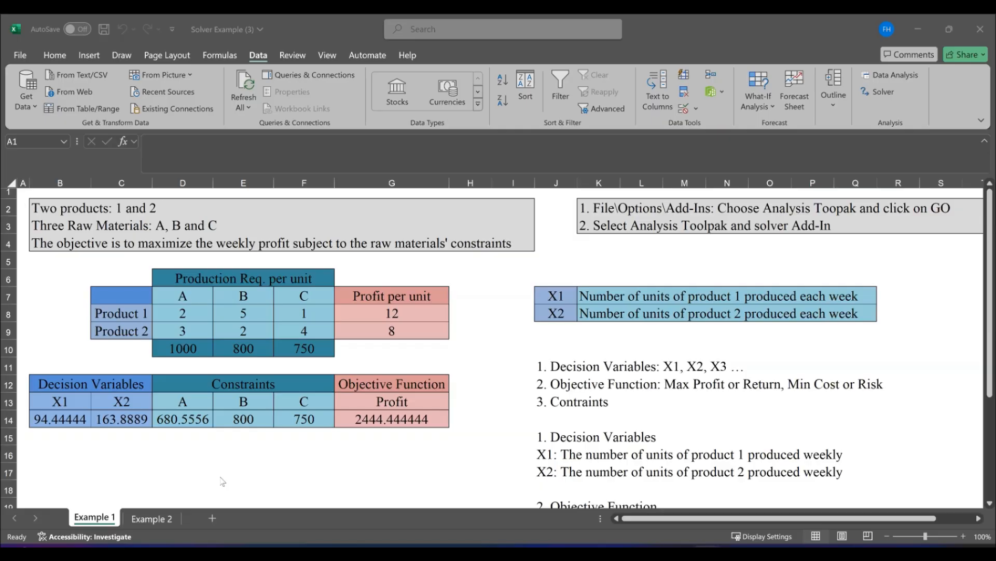
Switch to the Example 2 sheet and go to cell A1 to show the portfolio problem description
left_click(148, 519)
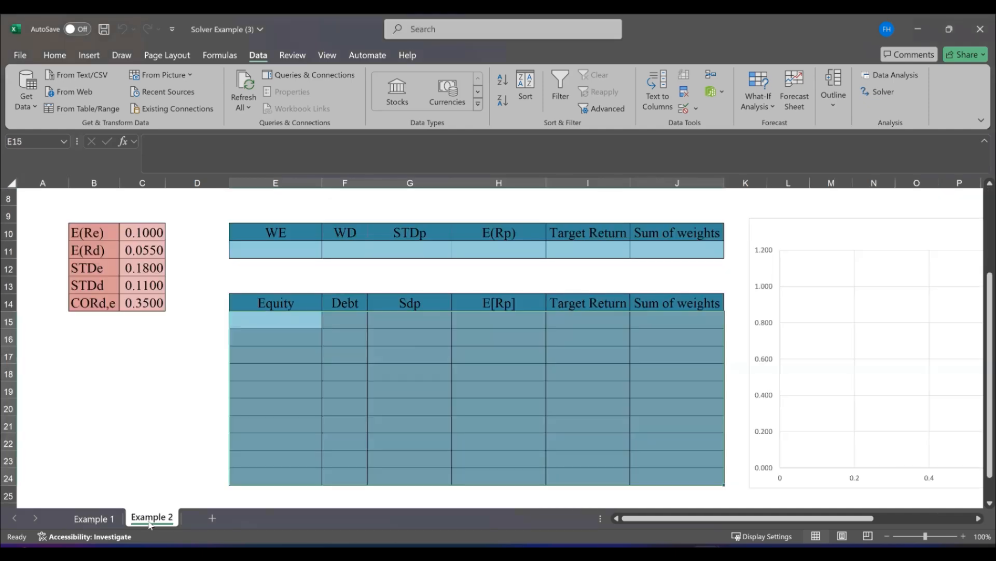
left_click(52, 211)
key("Up")
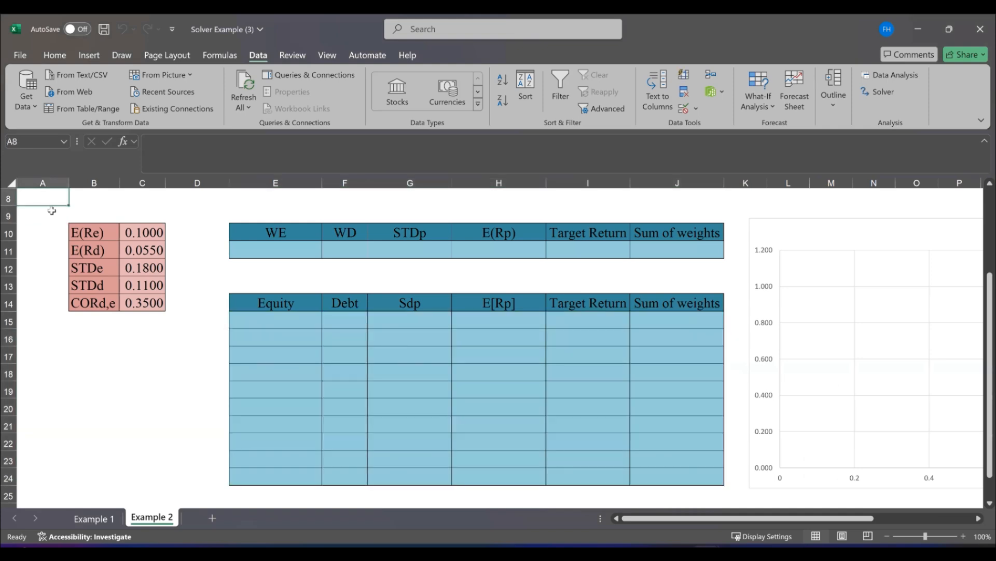
key("Up")
key("Up")
key("Up")
key("Up")
key("Up")
key("Up")
key("Up")
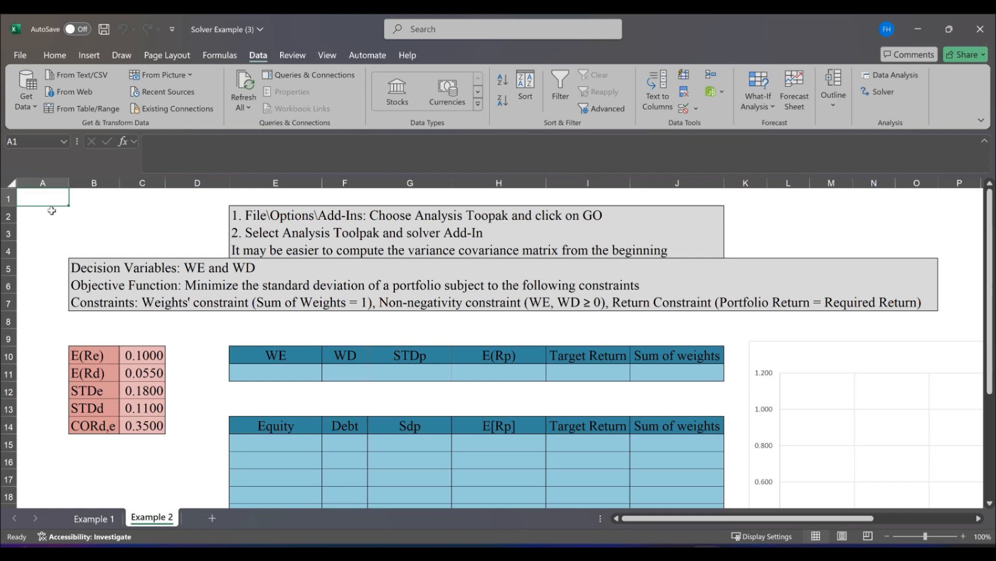
Examine the expected returns, standard deviations and correlation for equity and debt in B10:C14
left_click(107, 352)
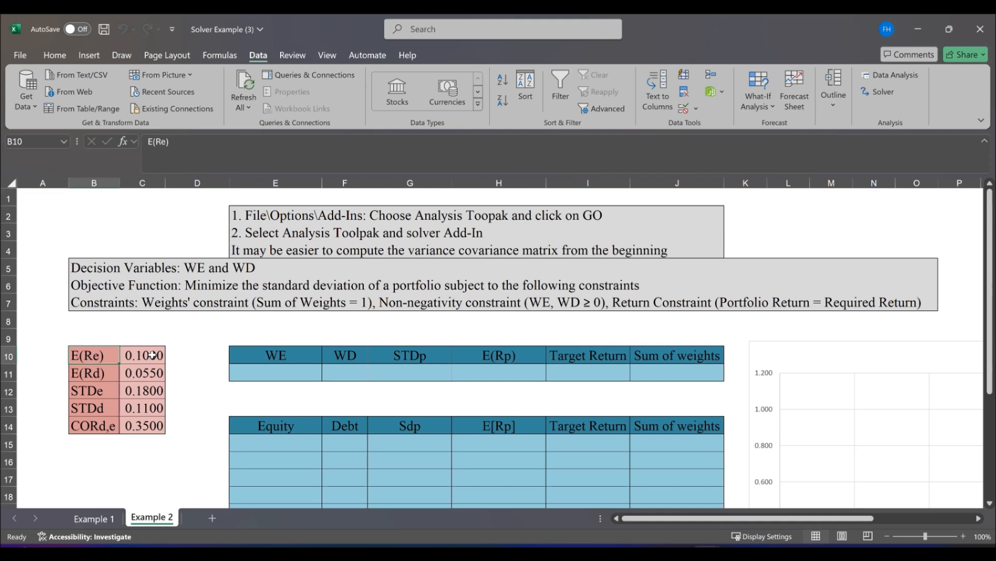
left_click(92, 371)
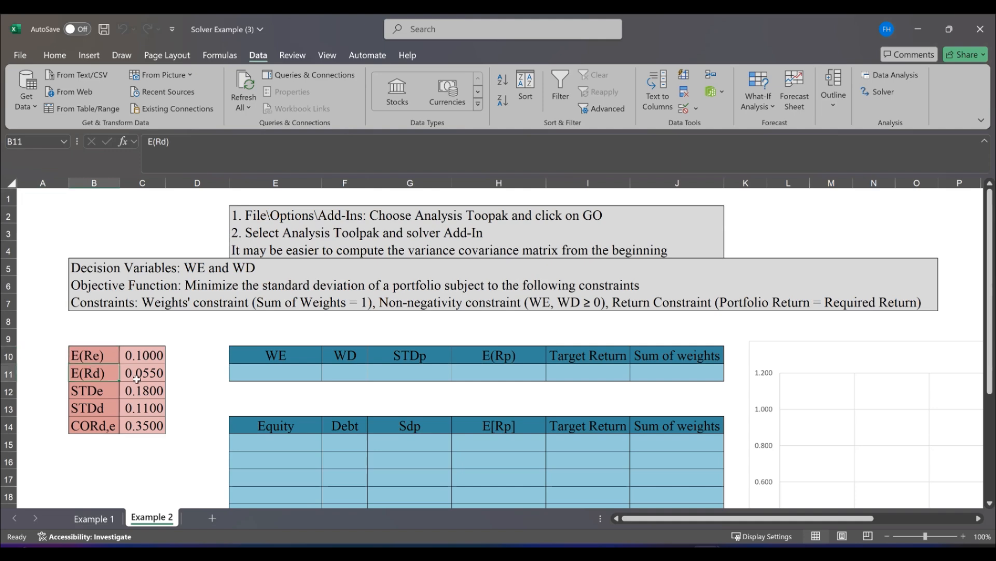
left_click(146, 374)
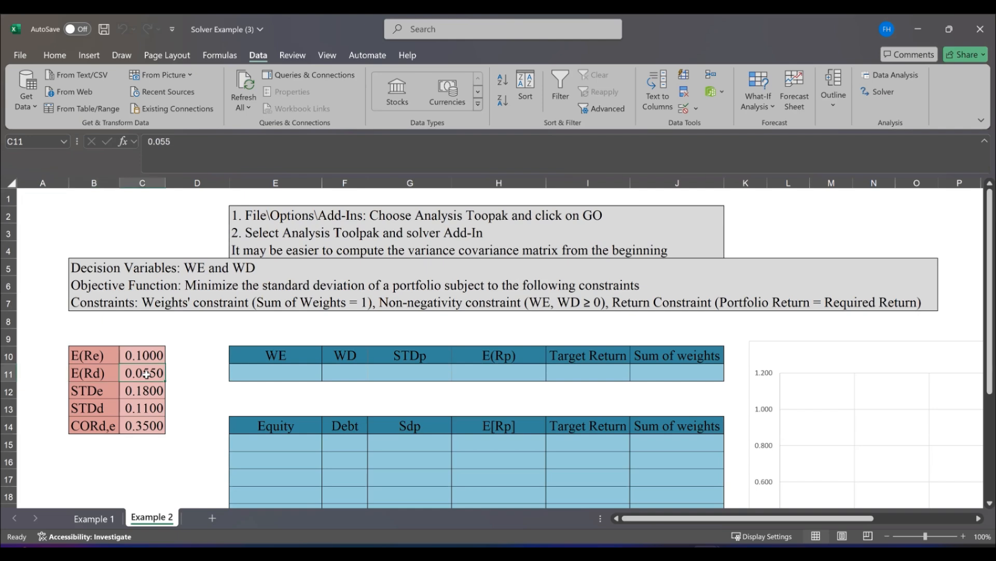
left_click(84, 393)
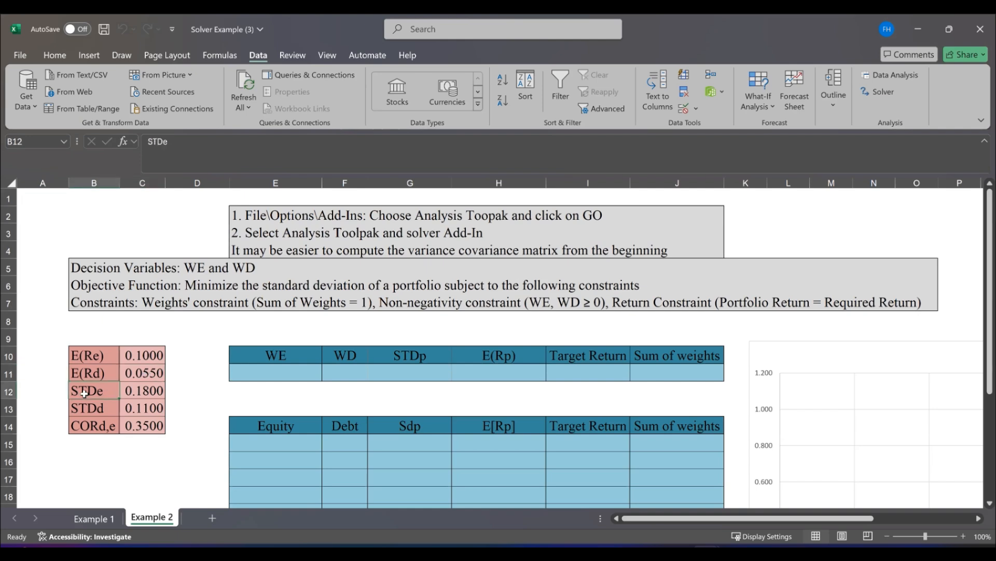
left_click(142, 391)
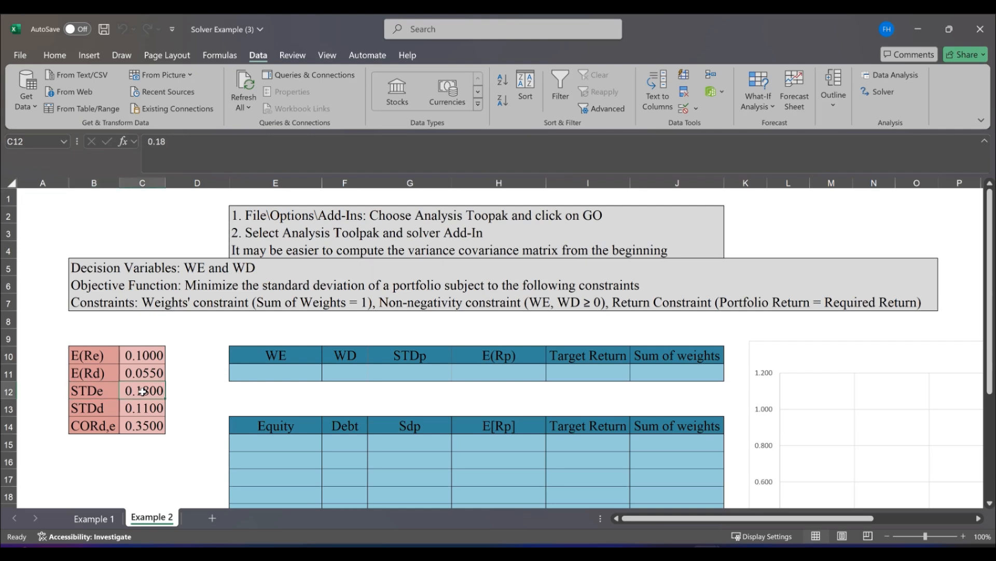
left_click(140, 412)
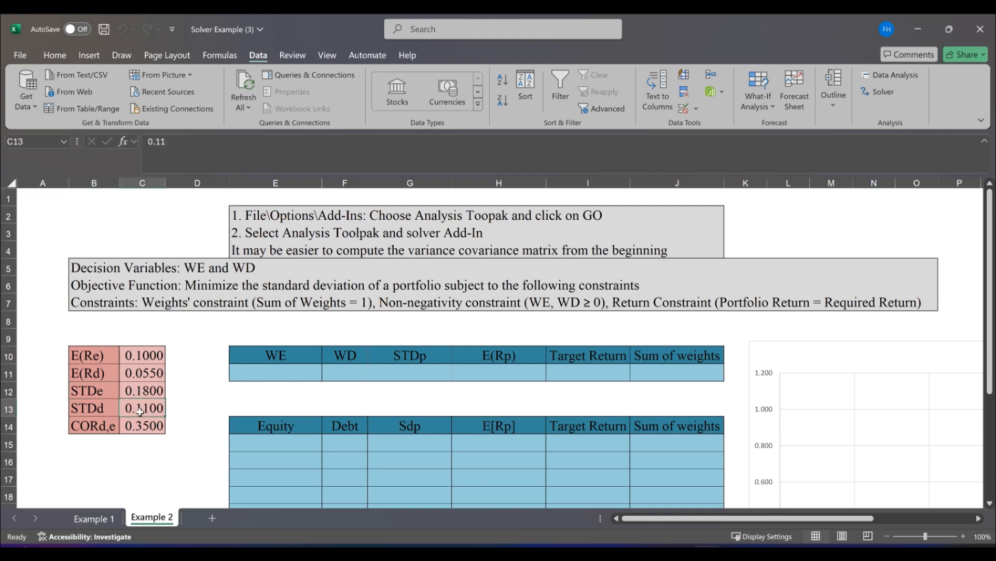
left_click(140, 427)
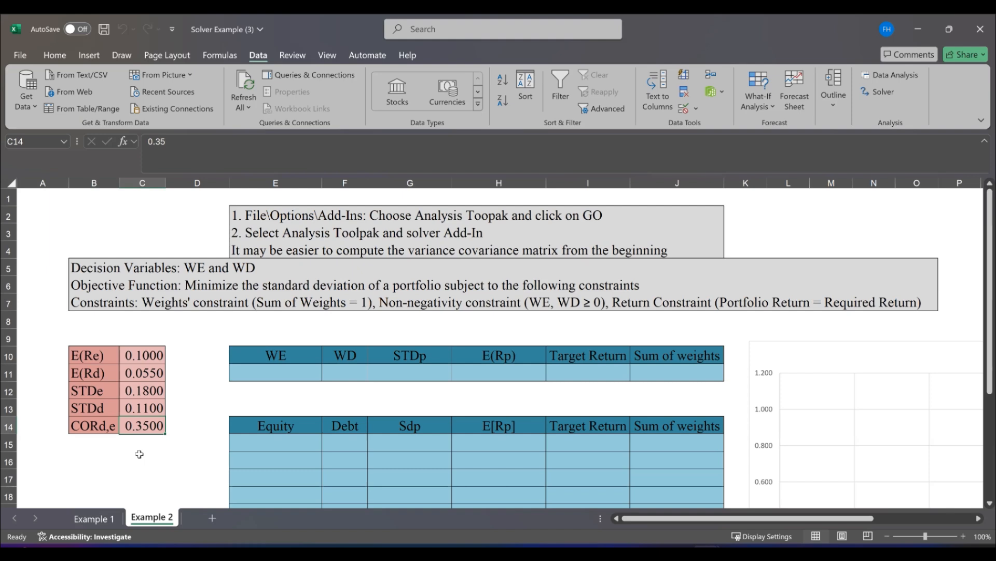
Examine the empty WE and WD decision variable cells E11:F11 and the STDp cell G11
left_click(302, 372)
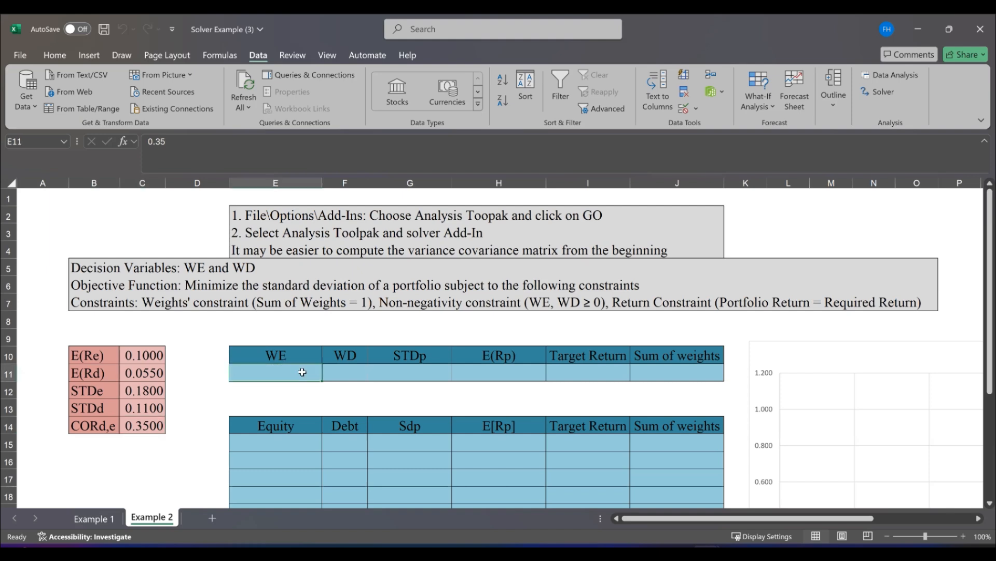
left_click(340, 374)
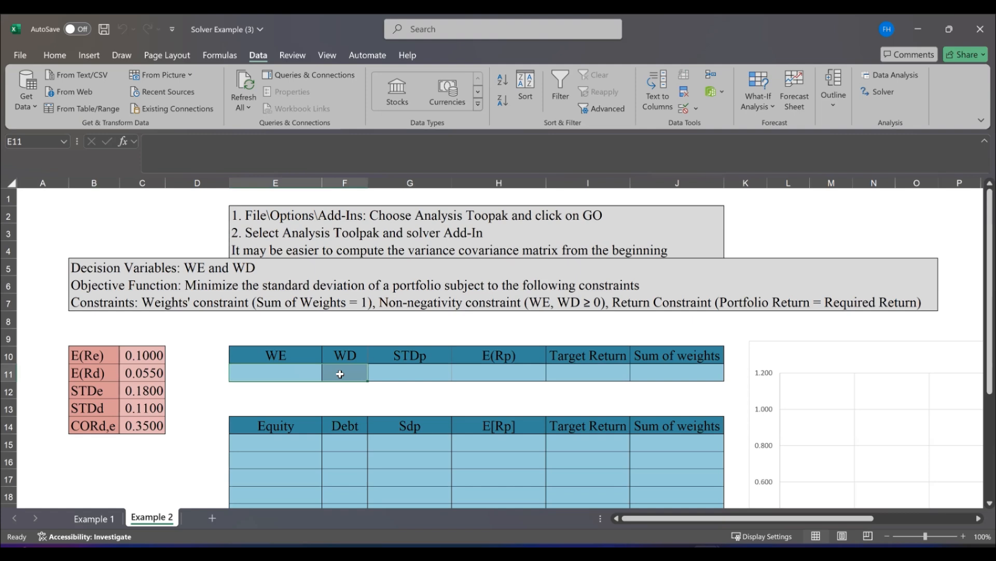
left_click(404, 373)
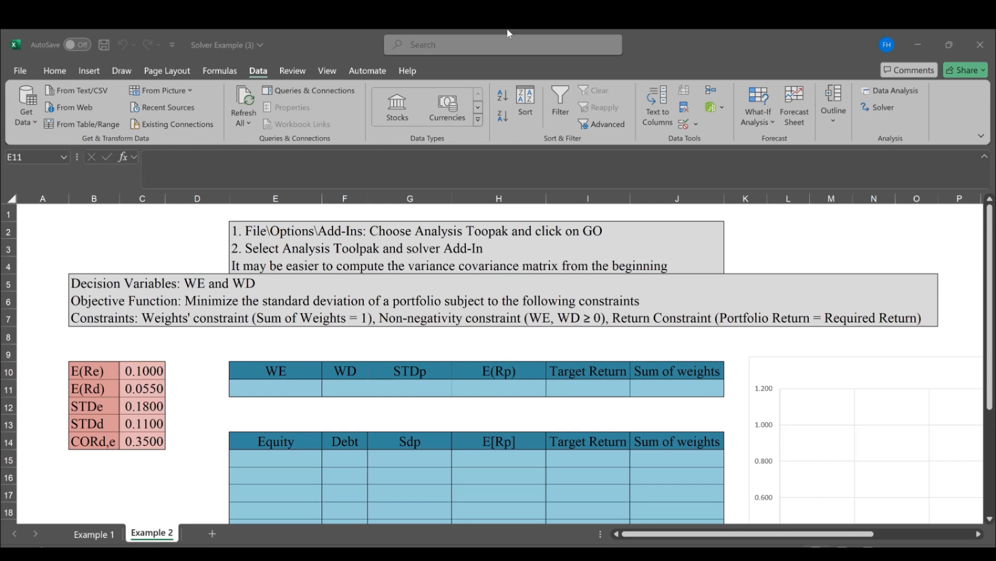
left_click(272, 386)
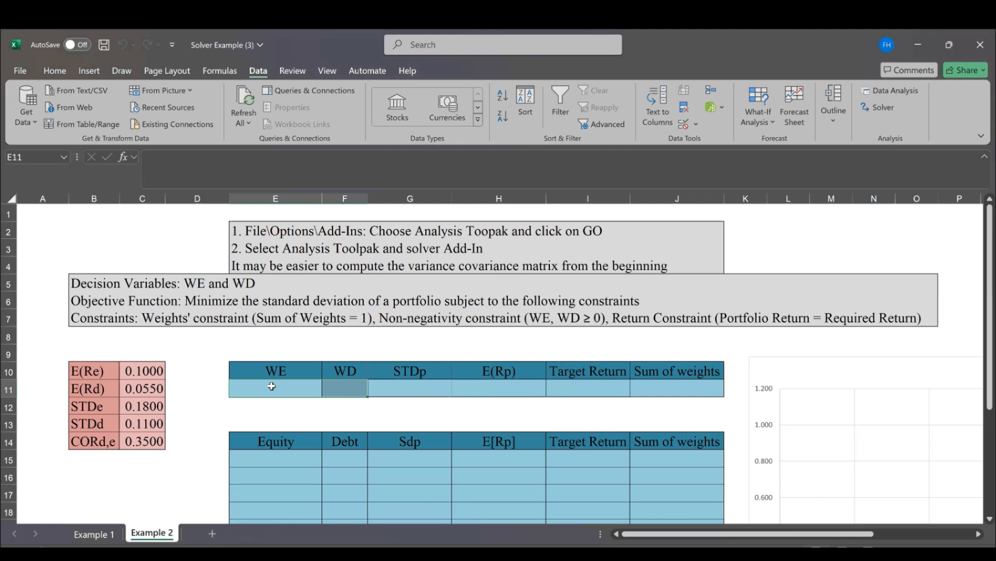
Begin the STDp formula in G11 with the equity variance term, =(E11^2*C12^2
left_click(427, 392)
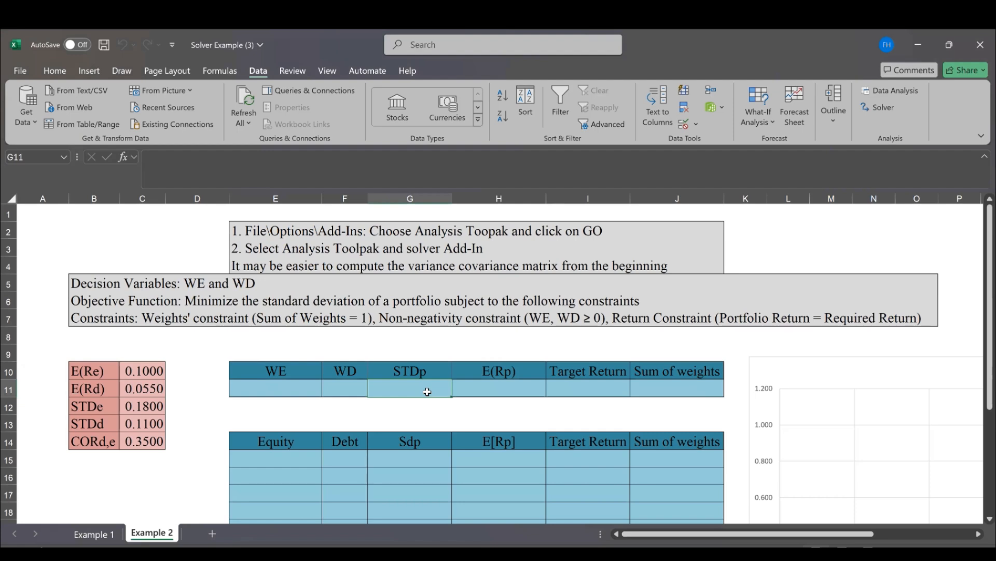
type("=")
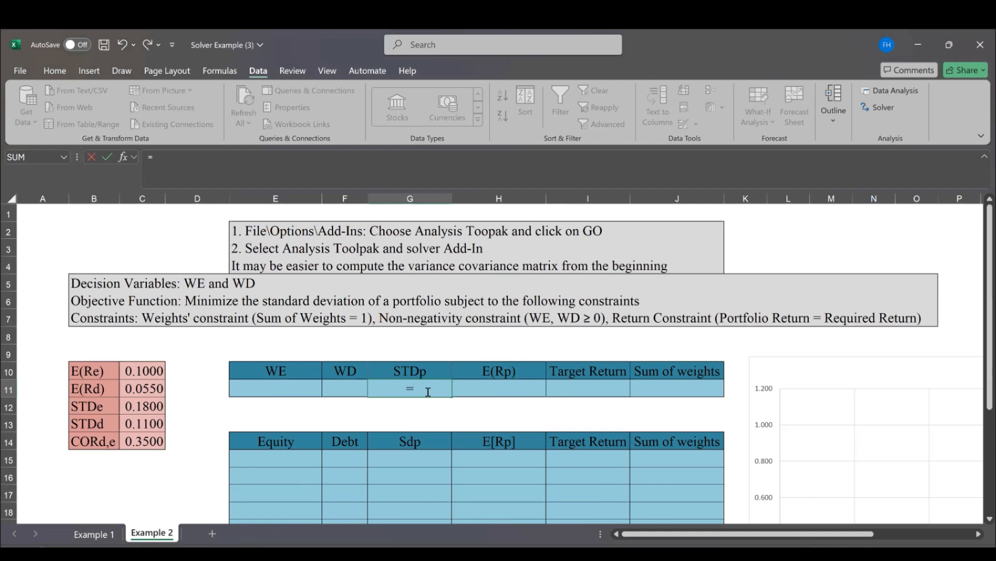
type("(")
left_click(296, 389)
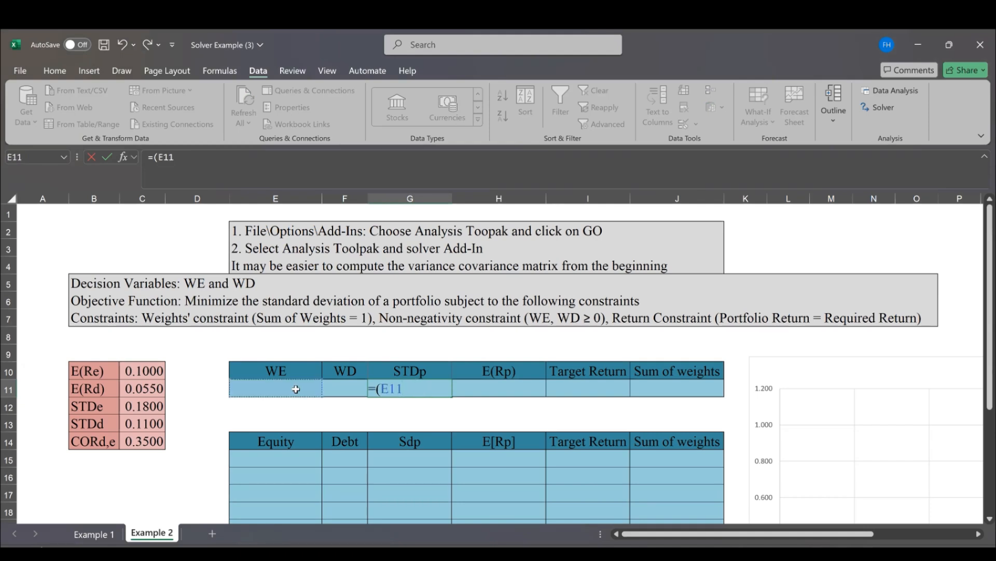
type("^2*")
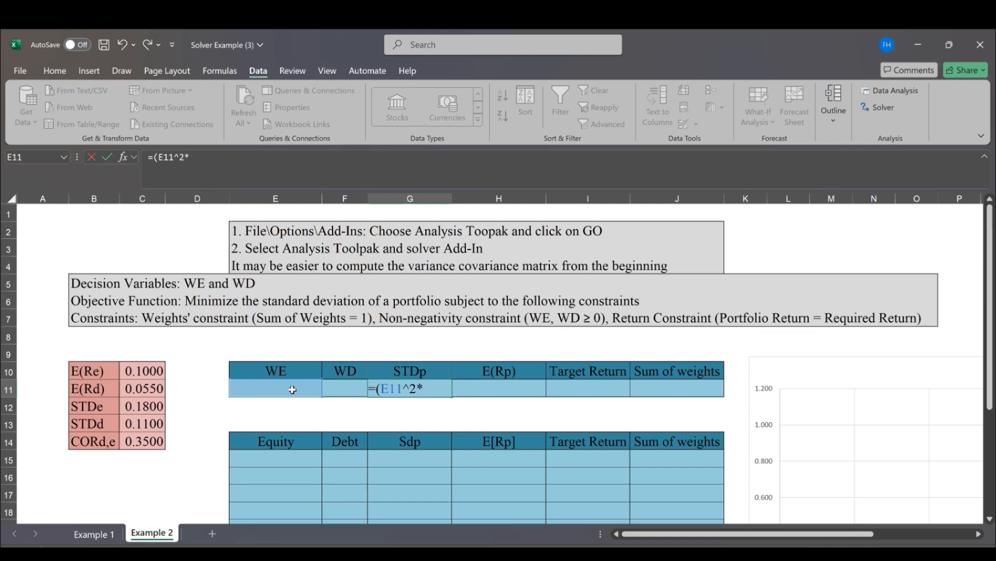
left_click(154, 407)
type("^")
type("2^2+")
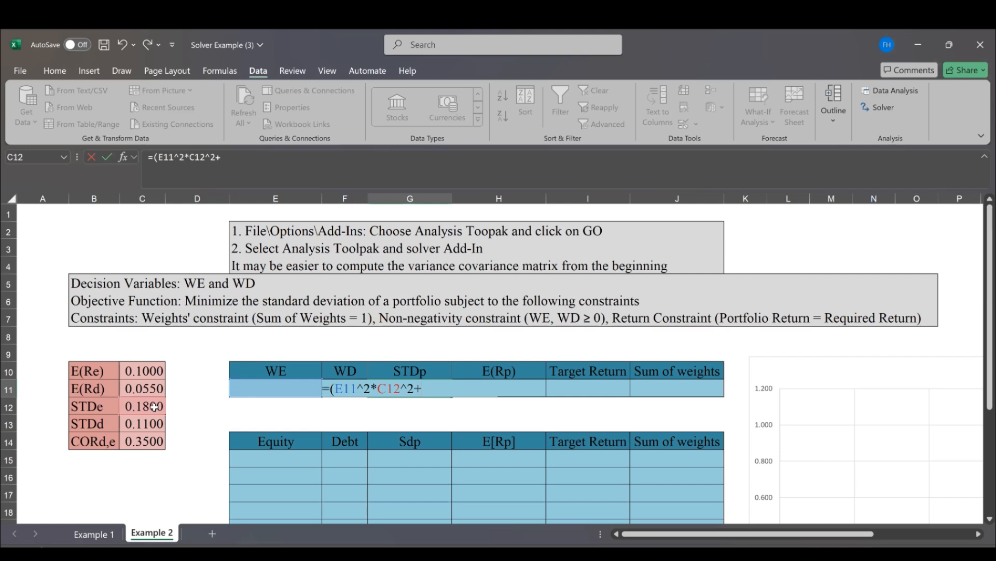
Extend the G11 formula with the debt variance term, +F11^2*C13^2
left_click(289, 390)
key("Right")
type("^2*")
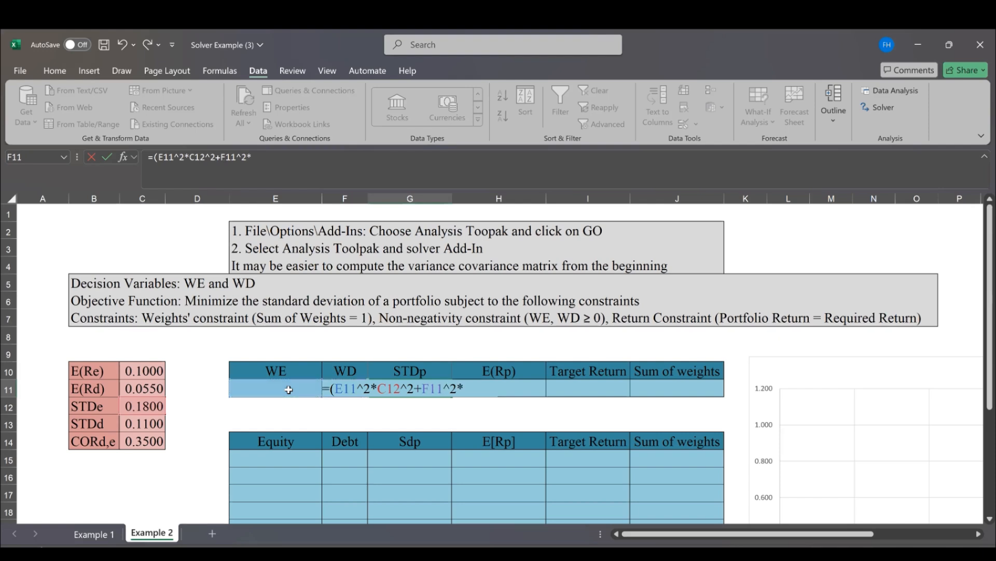
left_click(140, 424)
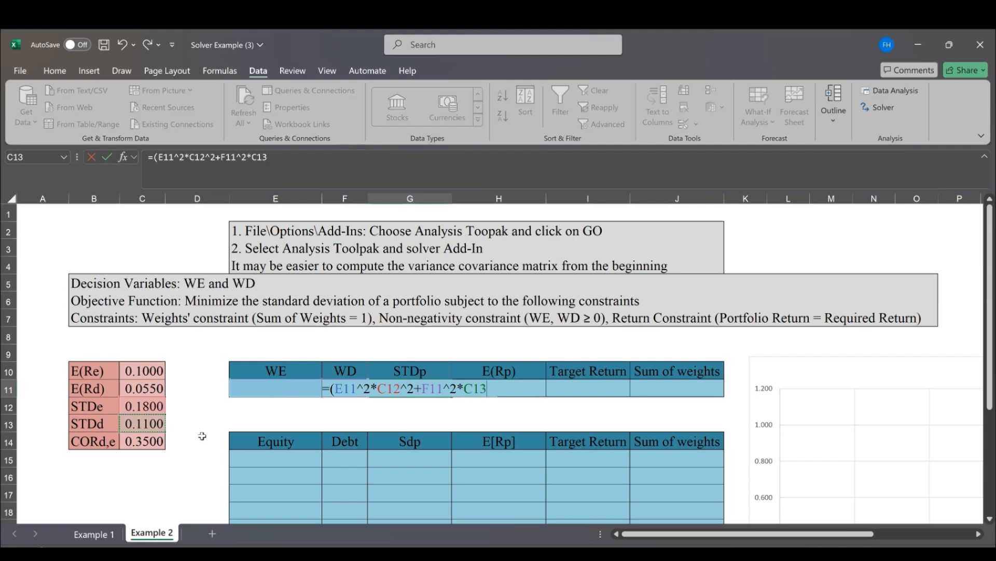
type("^2")
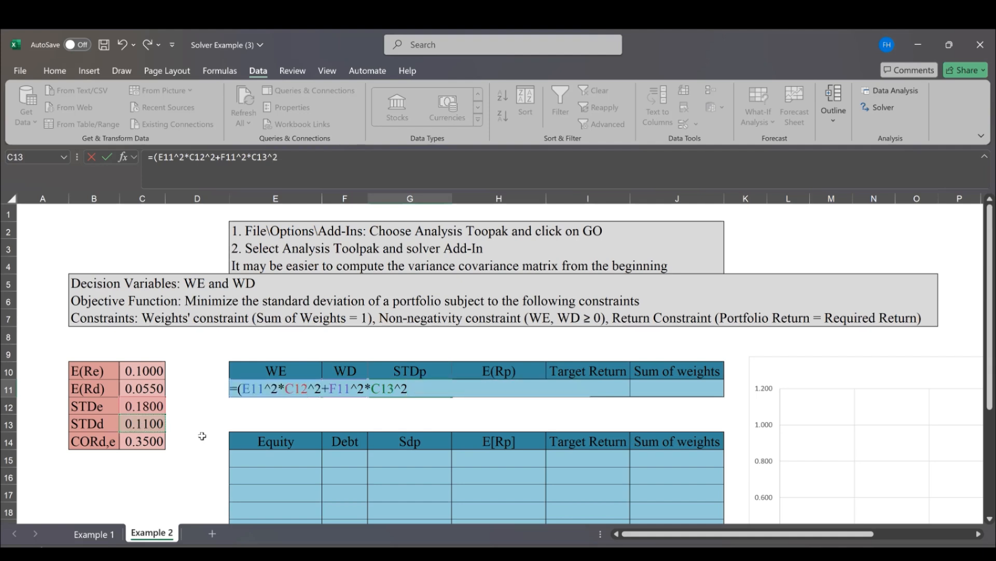
type("+2*")
Append the covariance term +2*E11*F11*C14*C12*C13 to the portfolio standard deviation formula in G11
key("Left")
key("Left")
type("*")
key("Left")
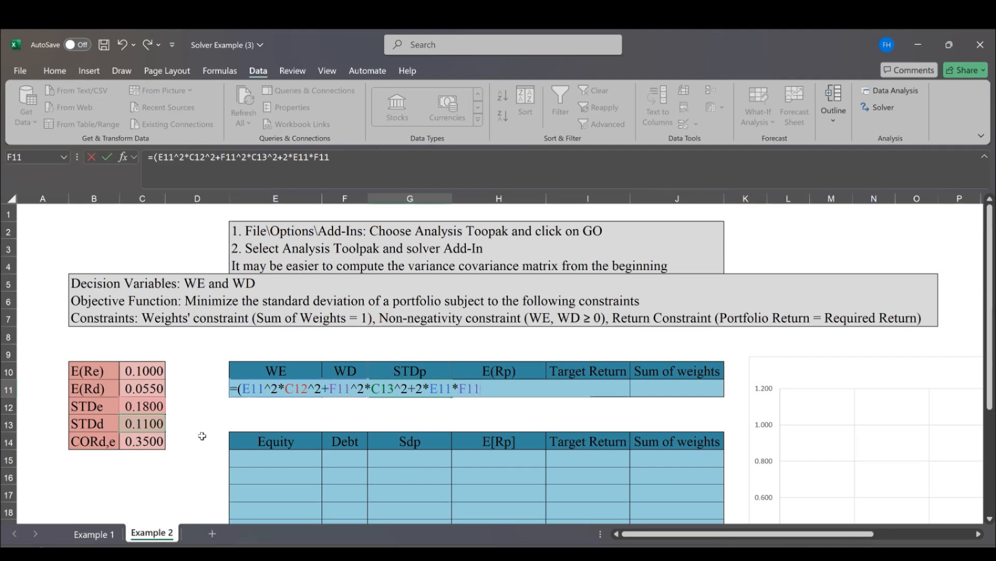
type("*")
left_click(146, 443)
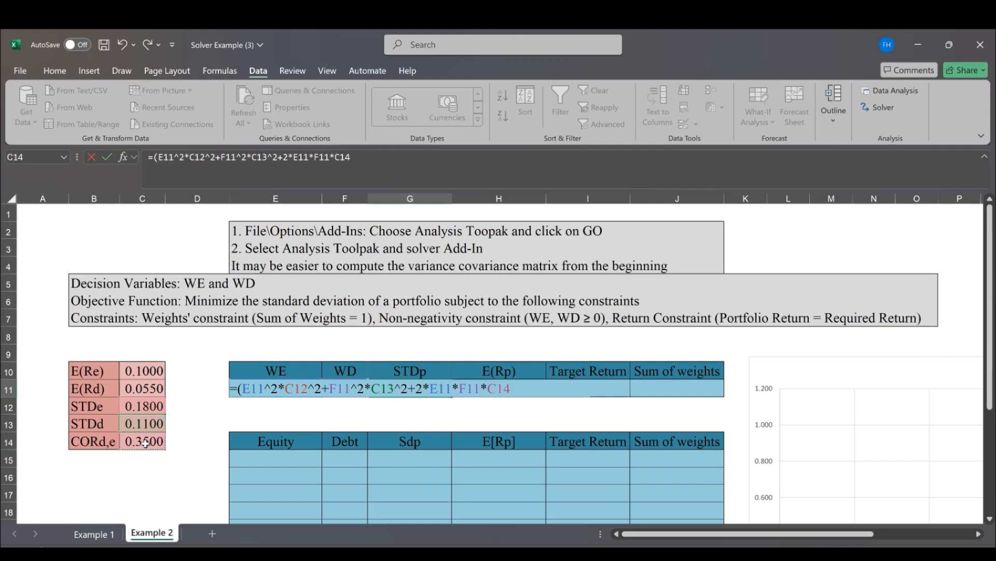
type("*")
left_click(140, 405)
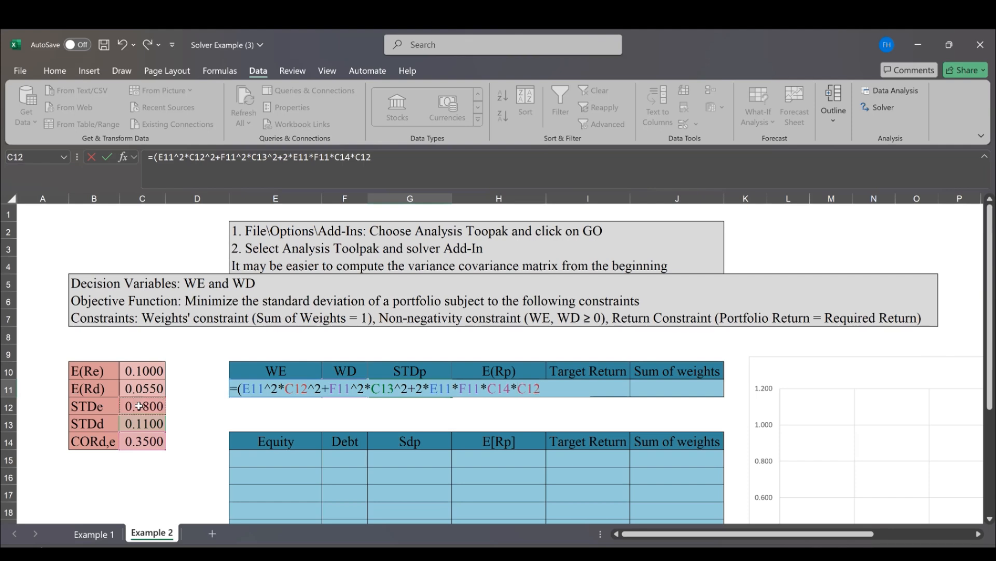
type("*")
left_click(144, 425)
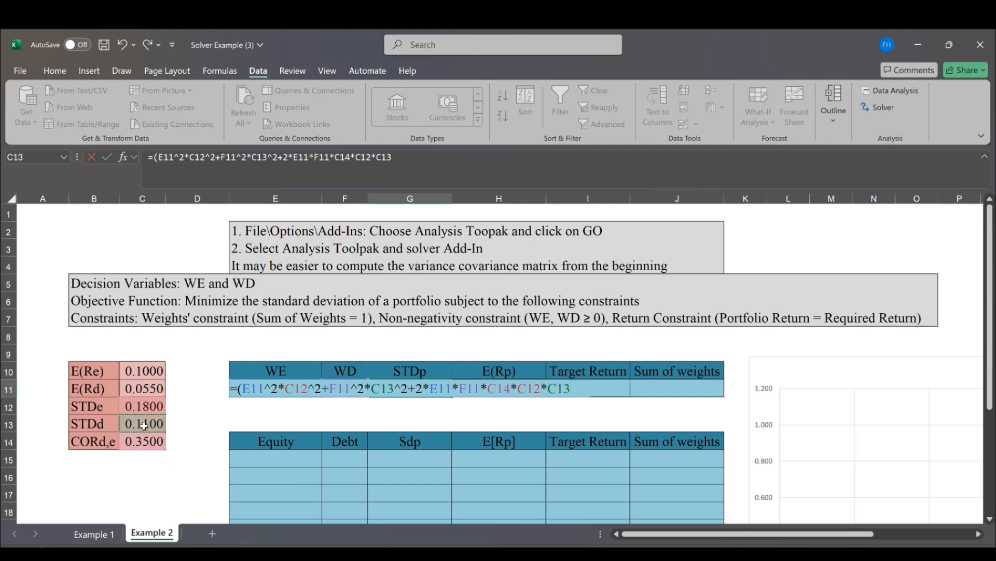
Close the bracket of the G11 formula, raise it to the power 0.5 and enter it
type(")")
type("^0.5")
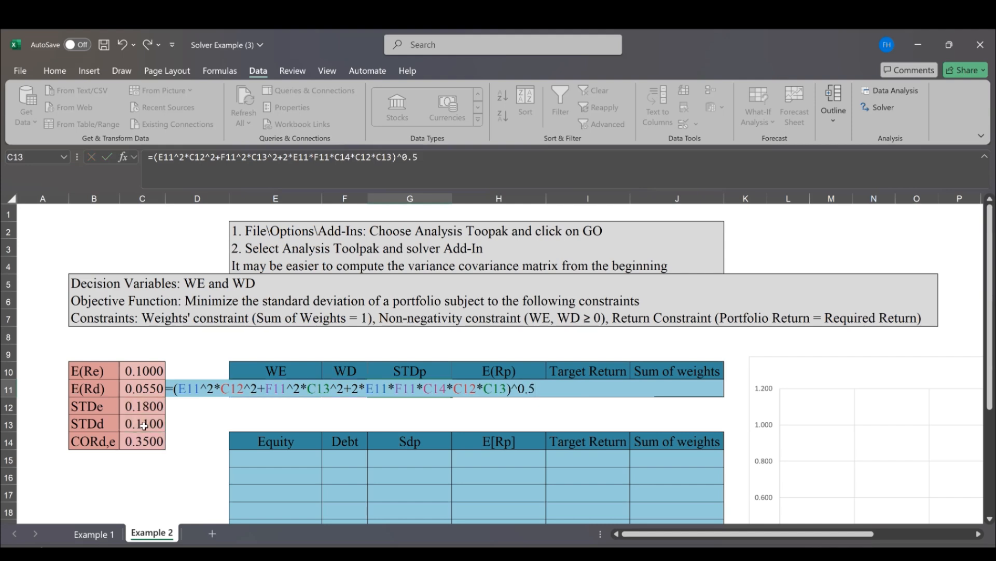
key("ctrl+Return")
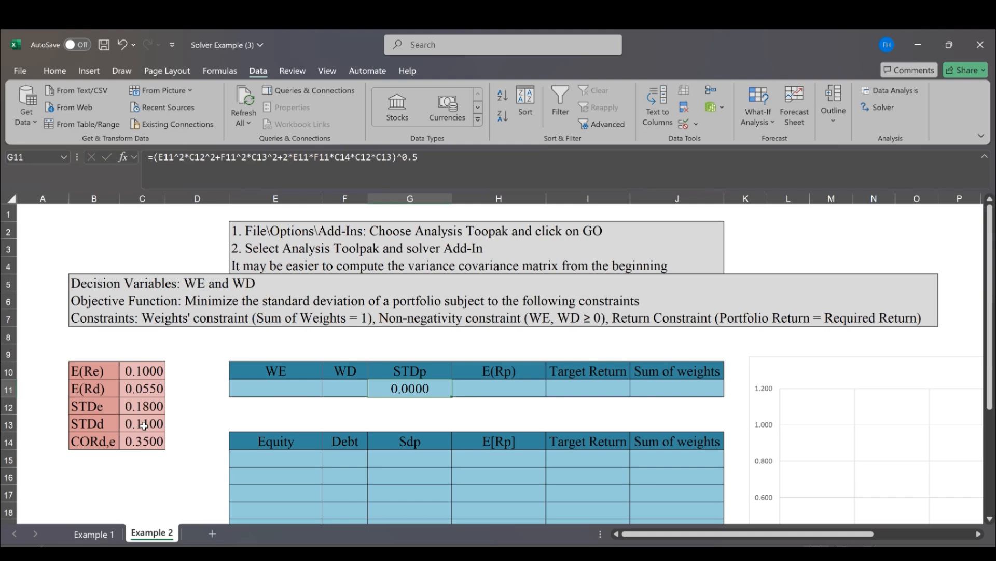
Begin the E(Rp) formula in H11 with the equity return term, =E11*C10
key("Right")
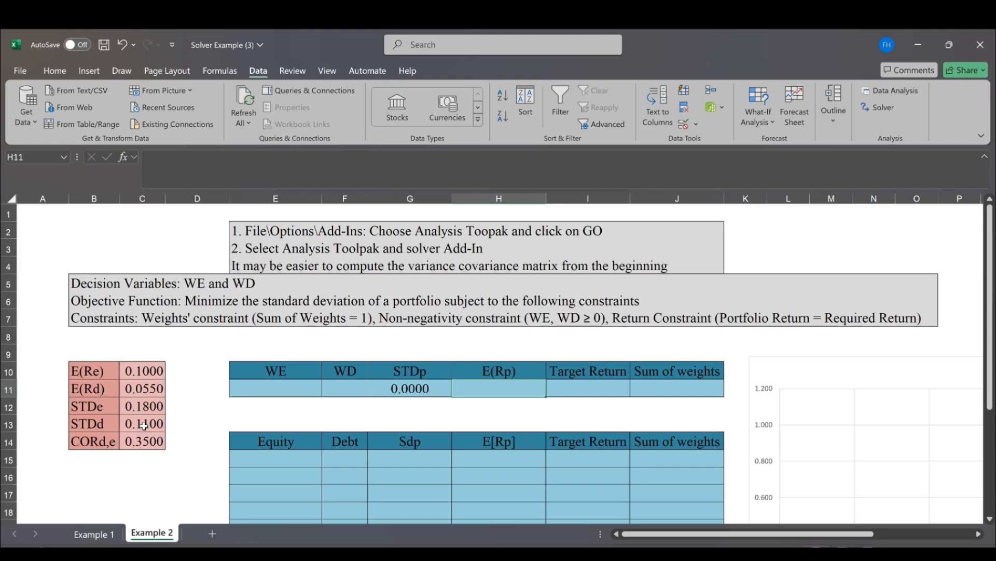
type("=")
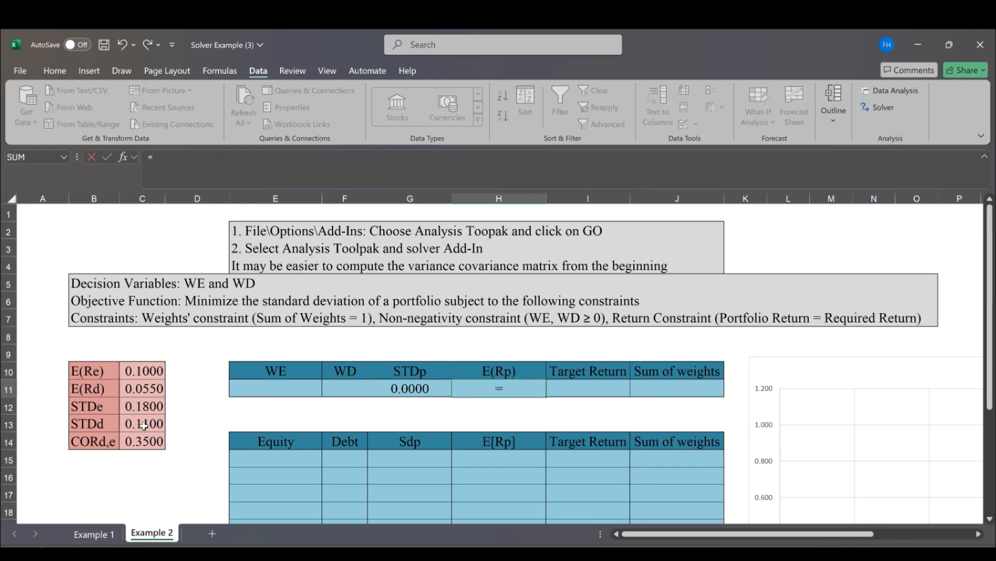
key("Left")
key("Left")
key("Left")
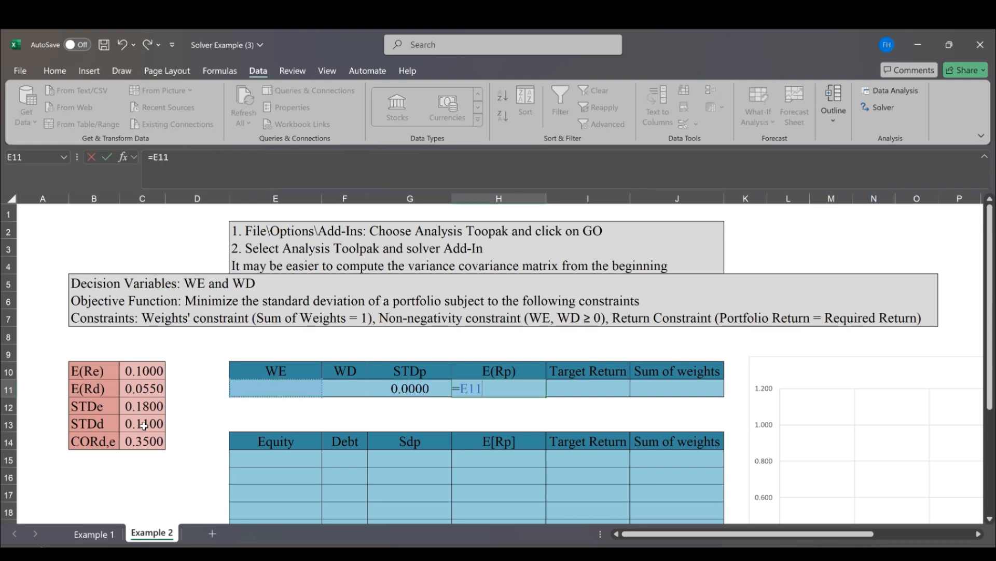
type("*")
key("Left")
key("Left")
key("Left")
key("Left")
key("Left")
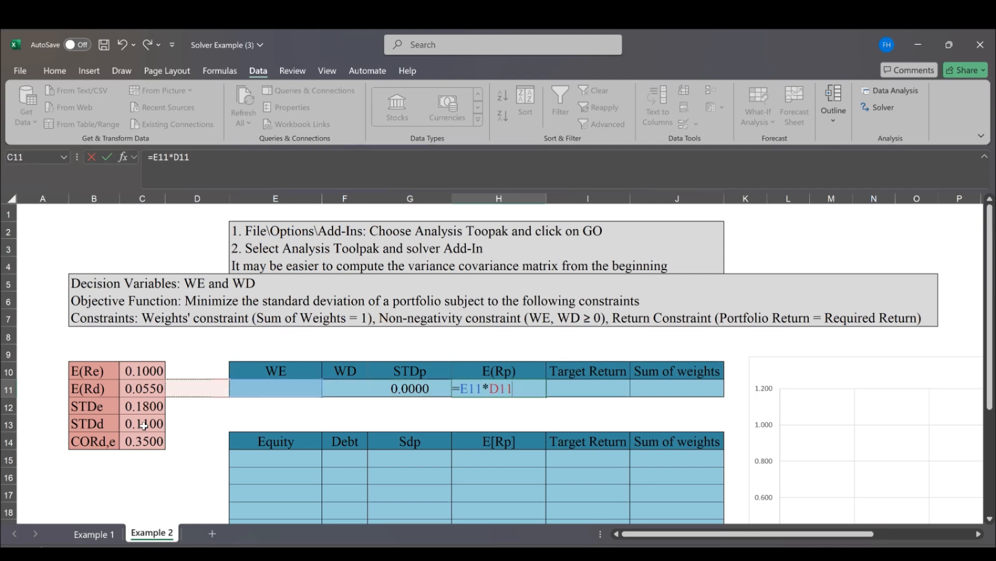
key("Up")
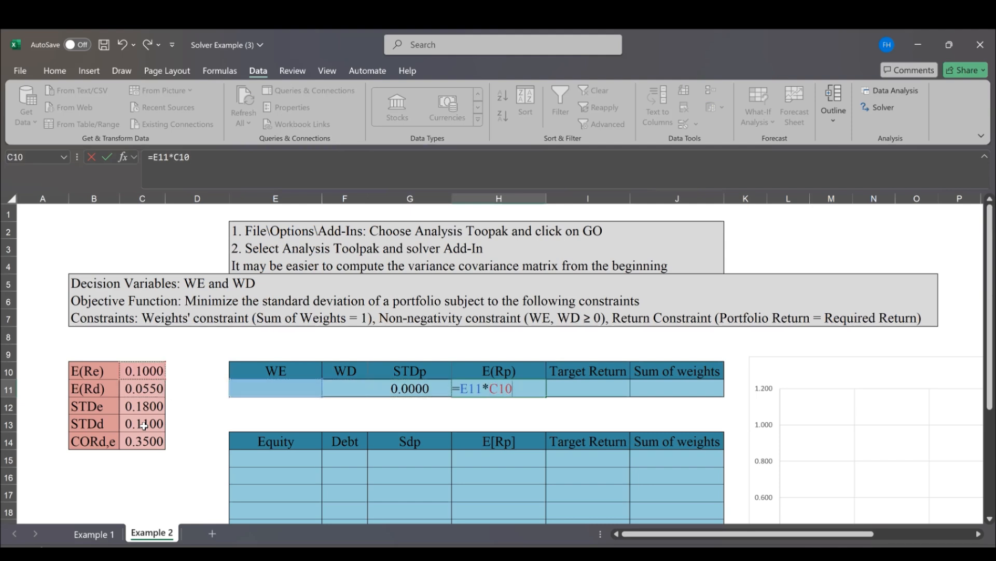
Complete the H11 expected return formula with the debt term +F11*C11 and enter it
type("+")
key("Left")
key("Left")
type("*")
key("Left")
key("Left")
key("Left")
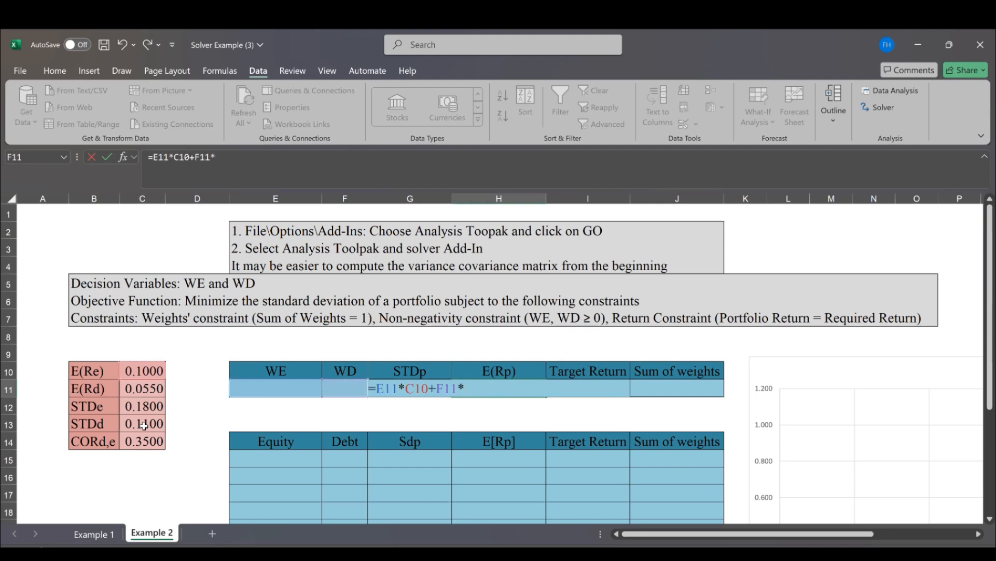
key("Left")
key("Left")
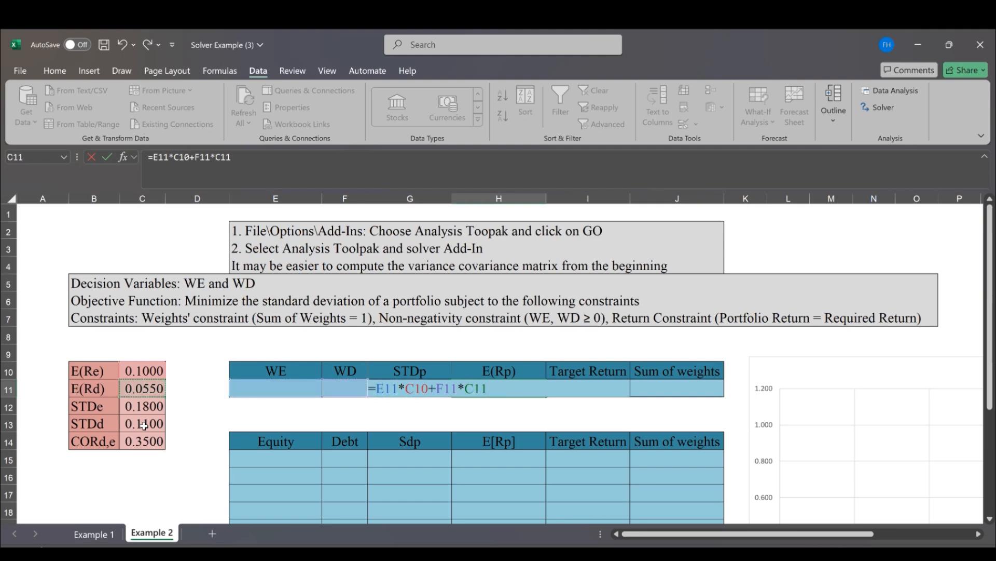
key("ctrl+Return")
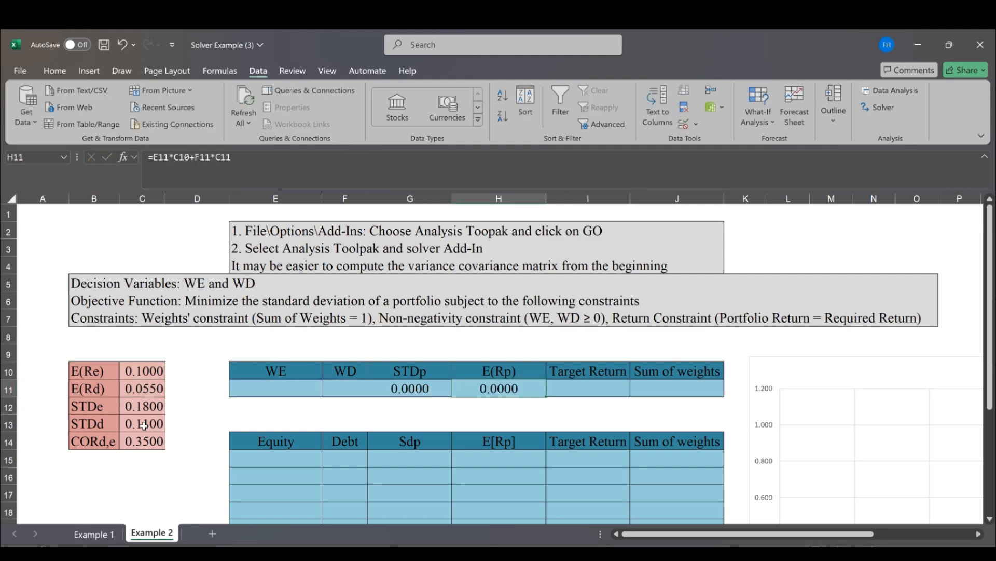
Set the Target Return in I11 to 8%
key("Right")
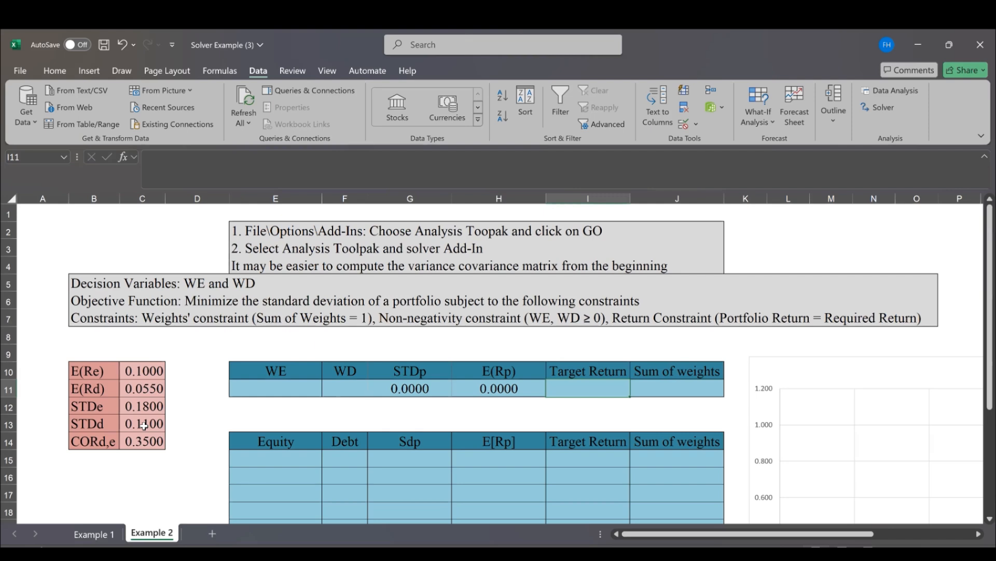
type("8%")
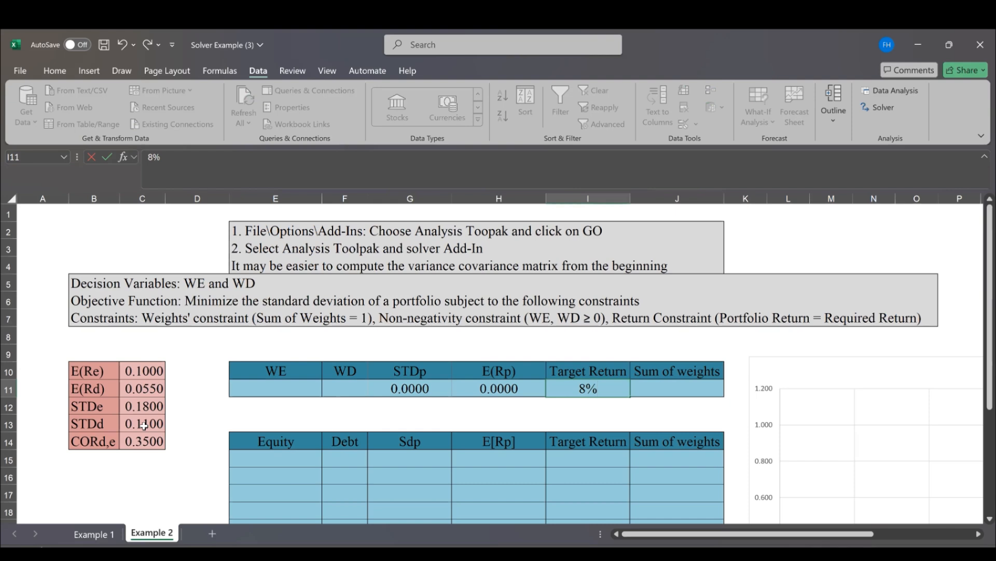
key("Tab")
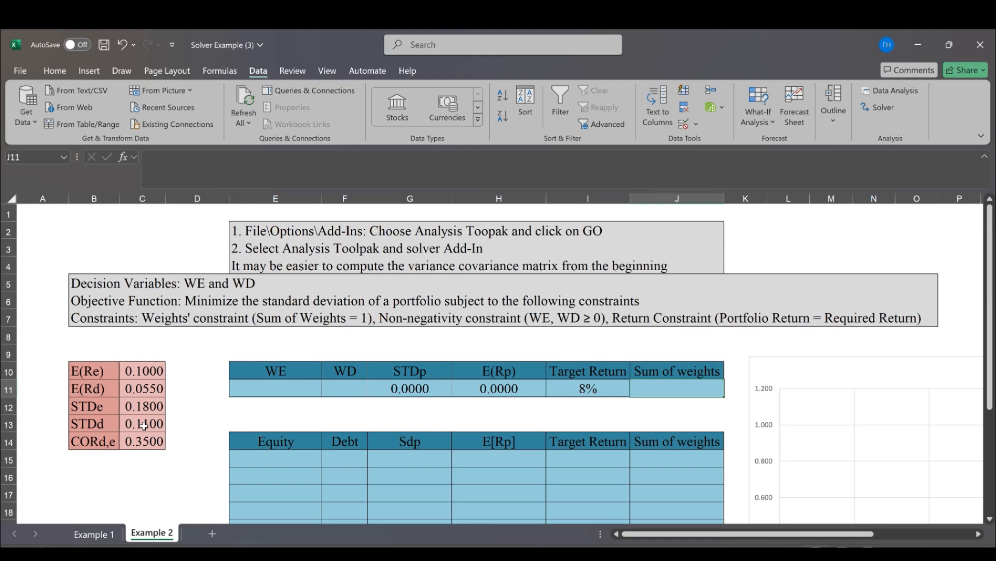
Enter the sum of weights formula =E11+F11 in J11
type("=")
key("Left")
key("Left")
key("Left")
key("Left")
key("Left")
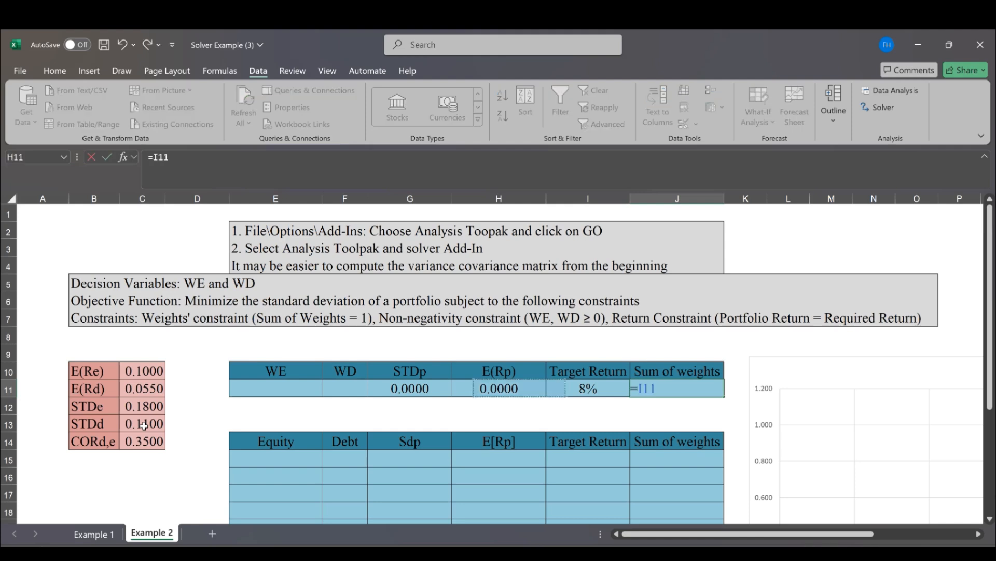
key("Left")
type("+")
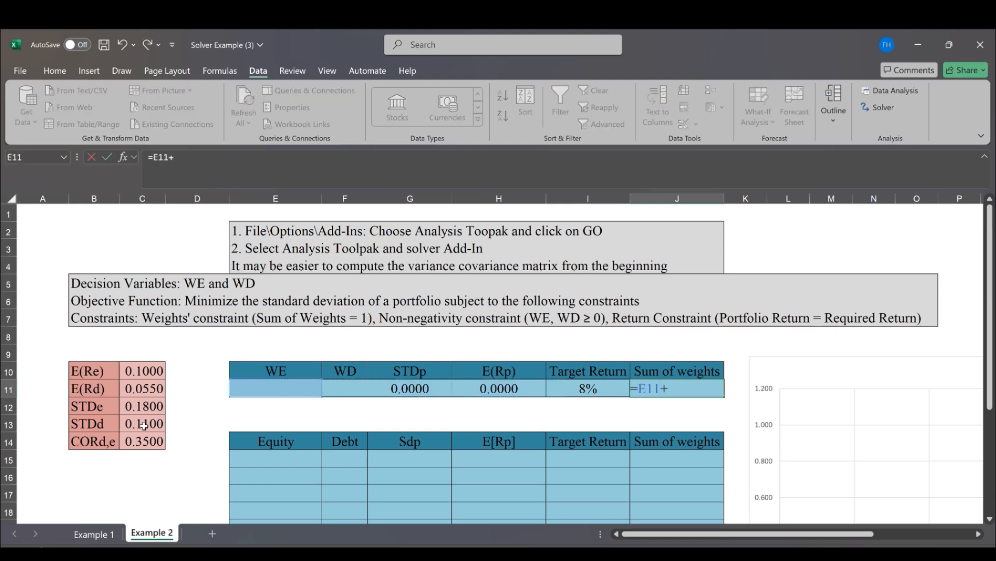
key("Left")
key("Left")
key("Left")
key("Left")
key("Return")
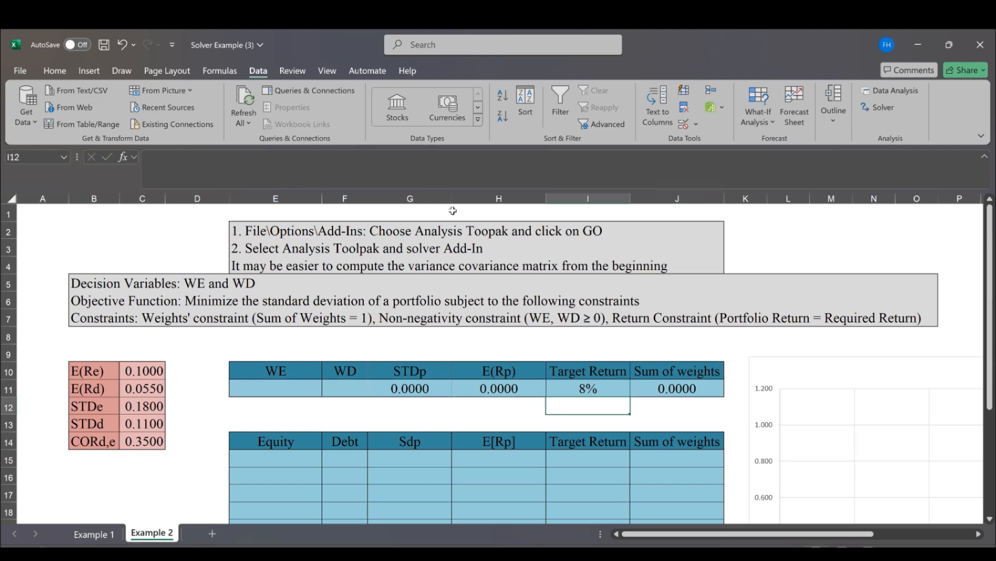
Open Solver and reset all of its options and cell selections
left_click(877, 108)
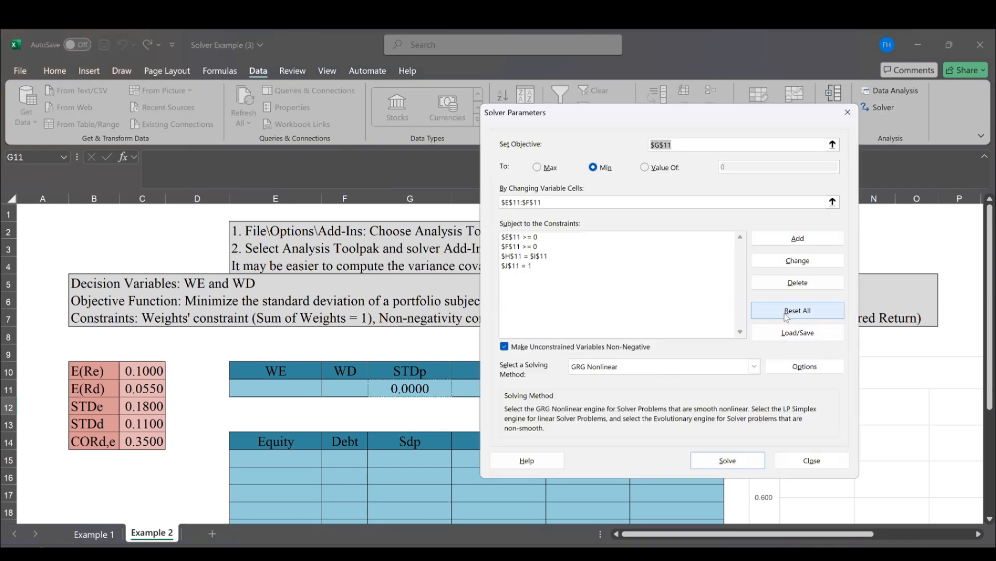
left_click(788, 317)
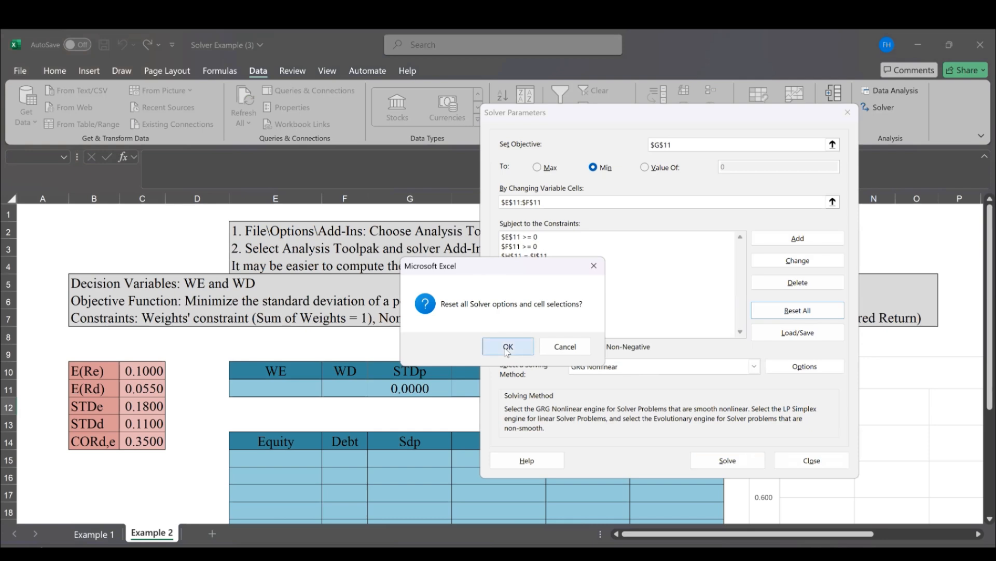
left_click(507, 349)
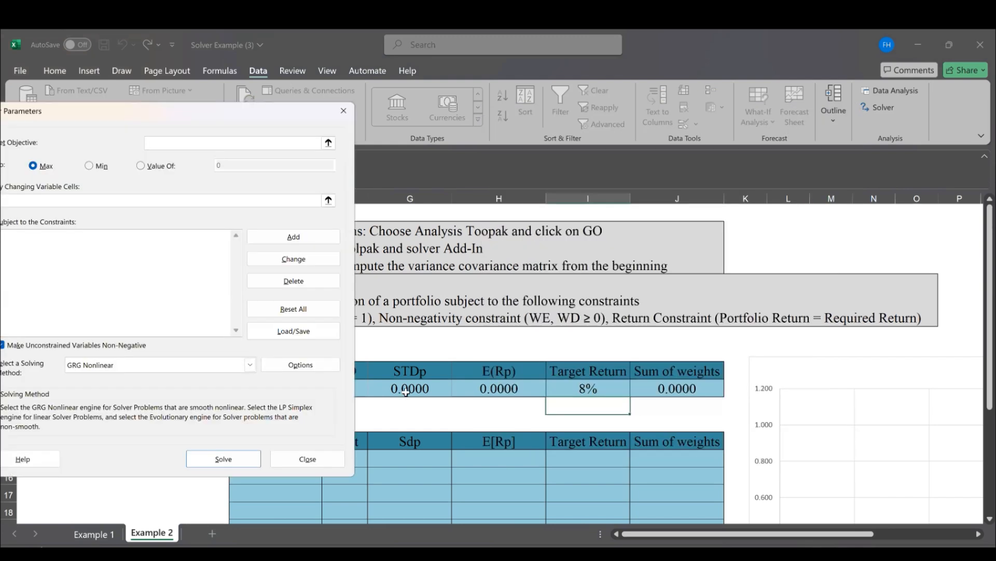
Set the Solver objective to minimize the portfolio standard deviation in G11 by changing the weight cells E11:F11
left_click(407, 390)
left_click_drag(52, 111, 721, 155)
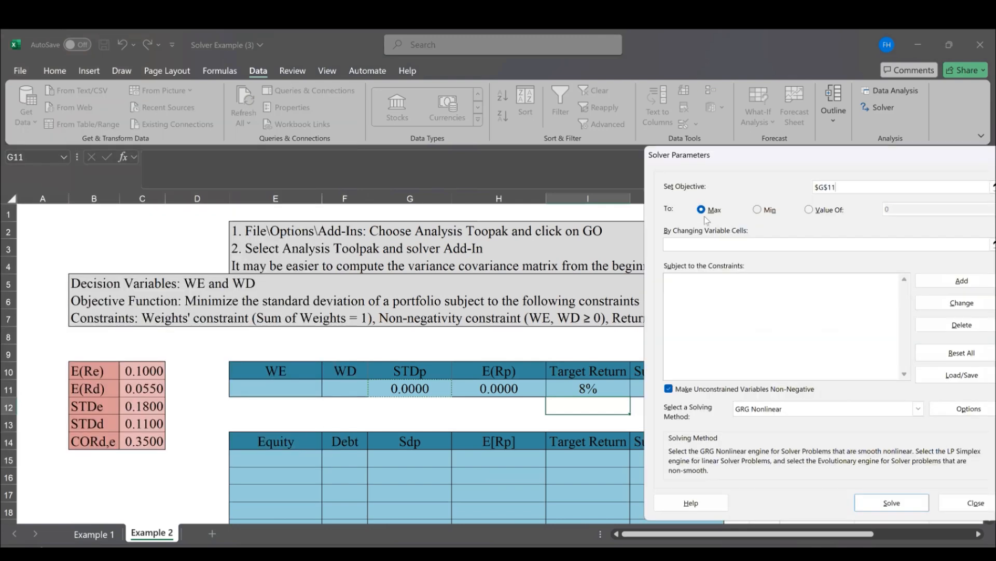
left_click(761, 213)
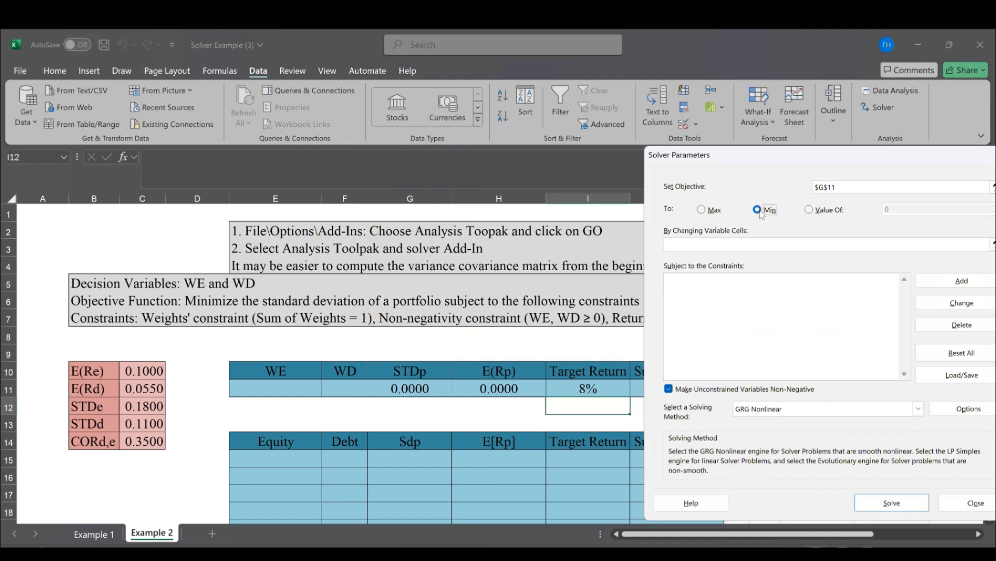
left_click(735, 248)
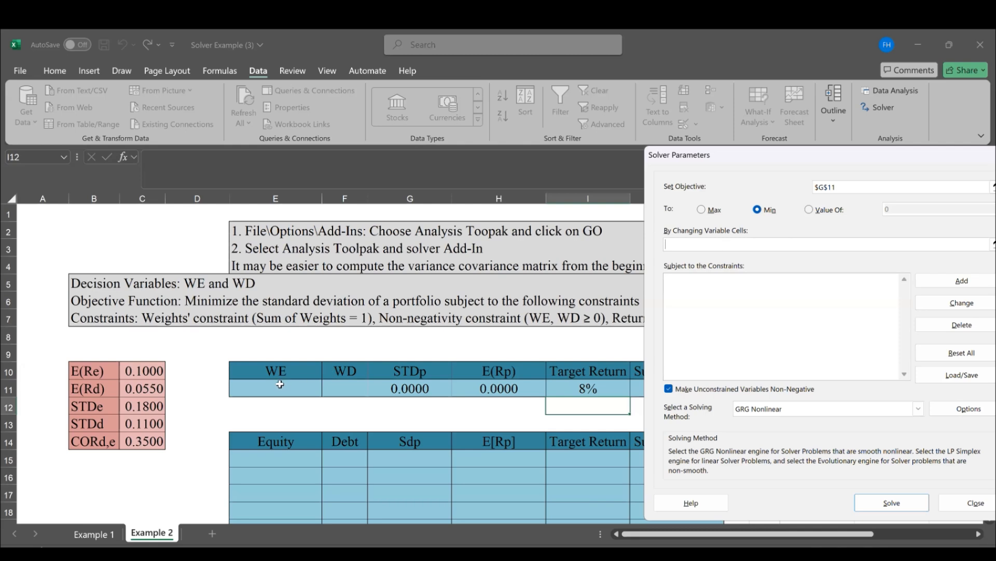
left_click_drag(350, 389, 276, 388)
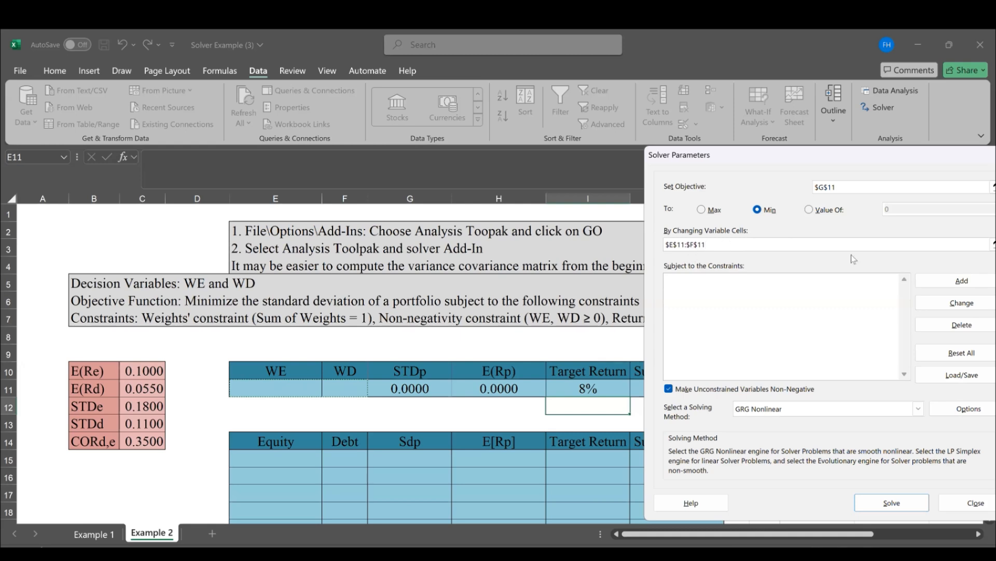
Add a Solver constraint requiring the expected return H11 to equal the target return I11
left_click(974, 281)
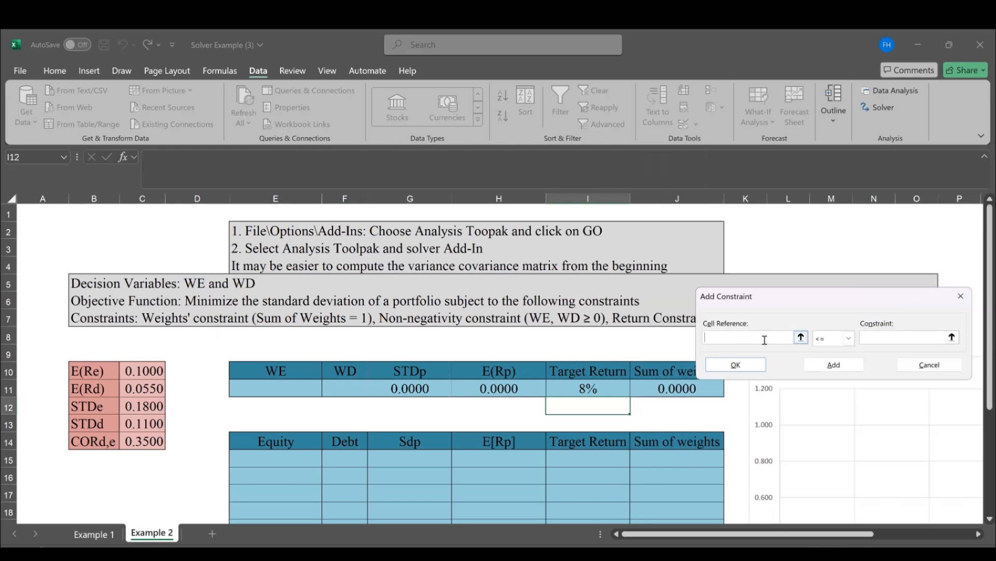
left_click(501, 390)
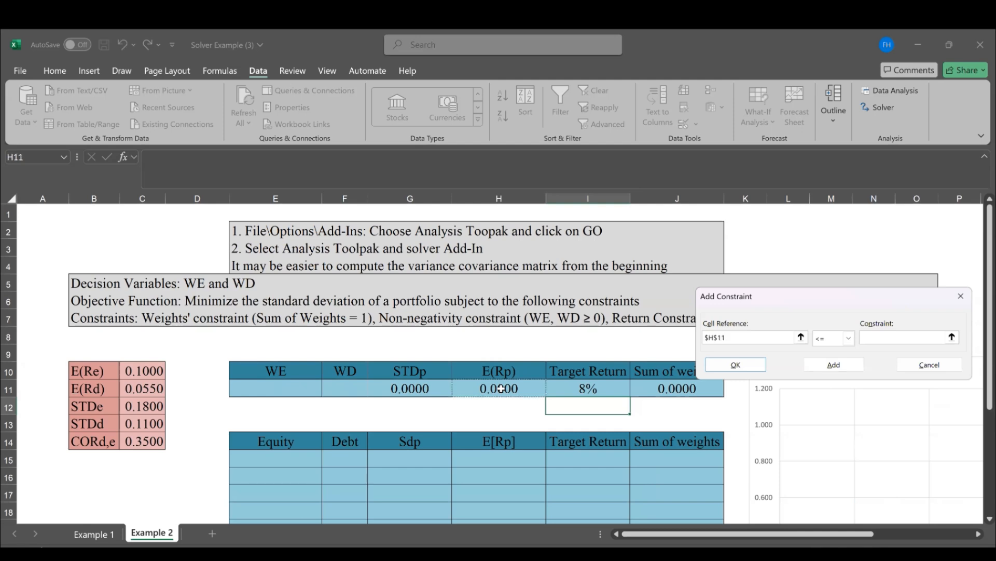
left_click(849, 338)
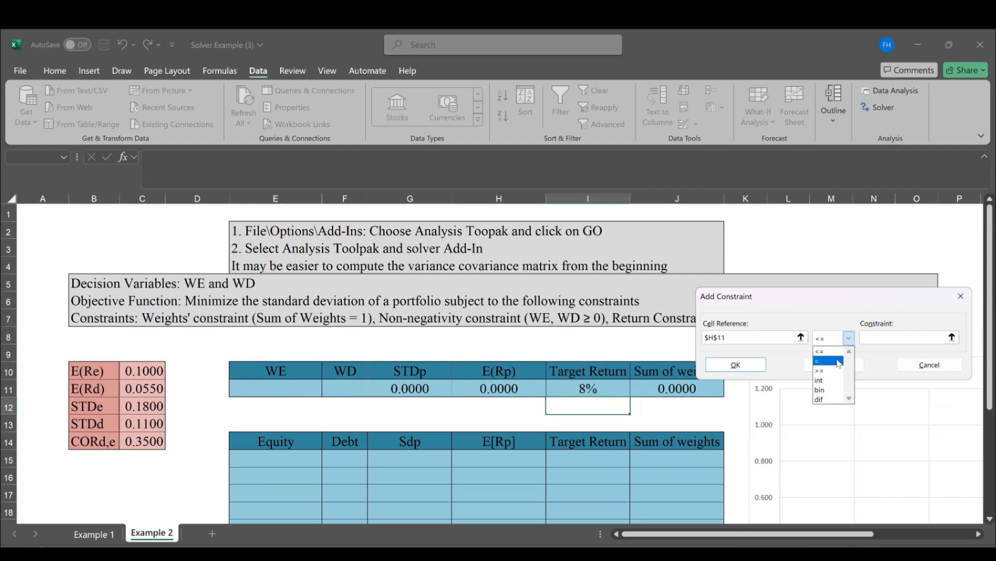
left_click(838, 362)
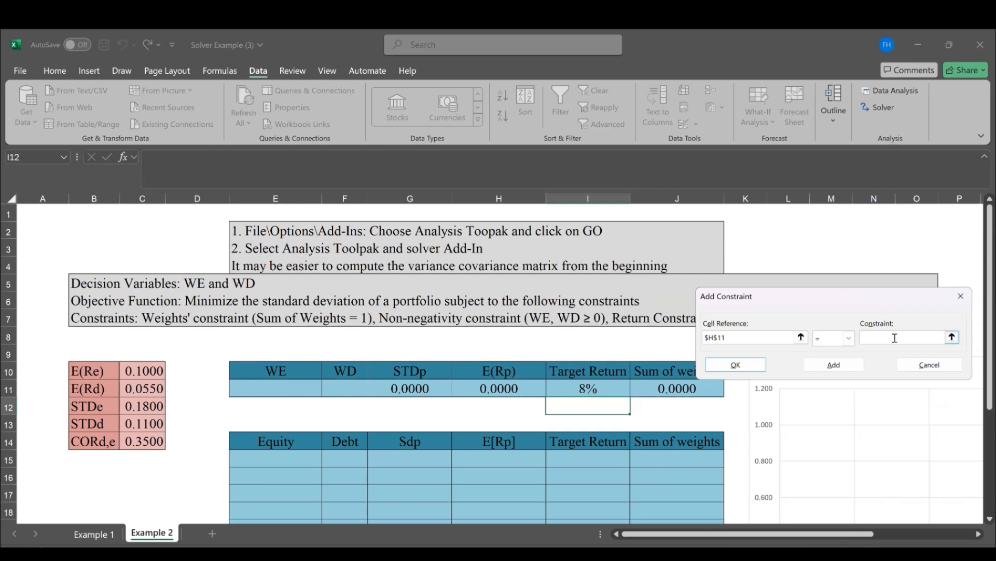
left_click(595, 389)
left_click(849, 366)
Add a Solver constraint requiring the sum of weights in J11 to equal 1
left_click(675, 386)
left_click(827, 341)
left_click(826, 362)
type("1")
left_click(835, 364)
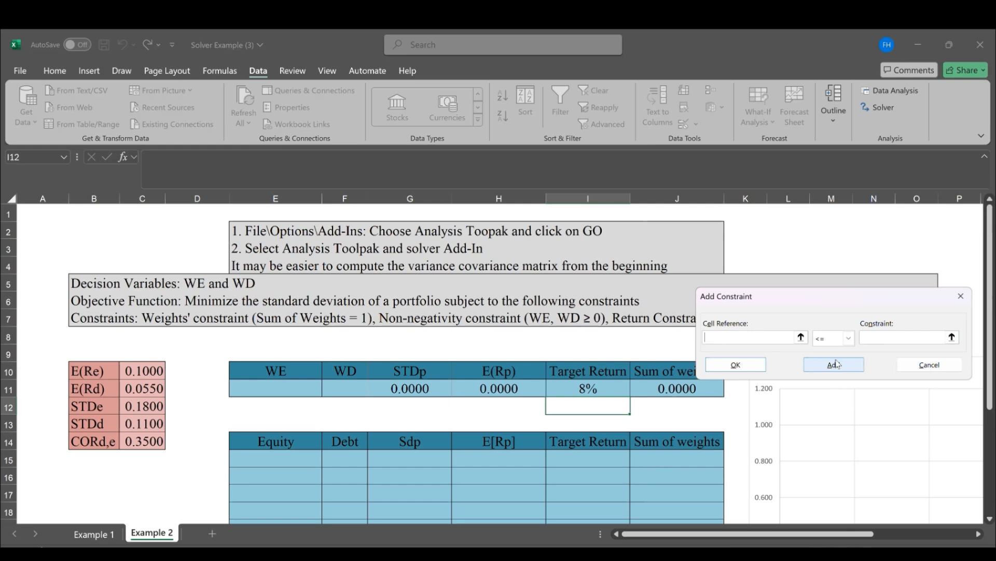
left_click(836, 364)
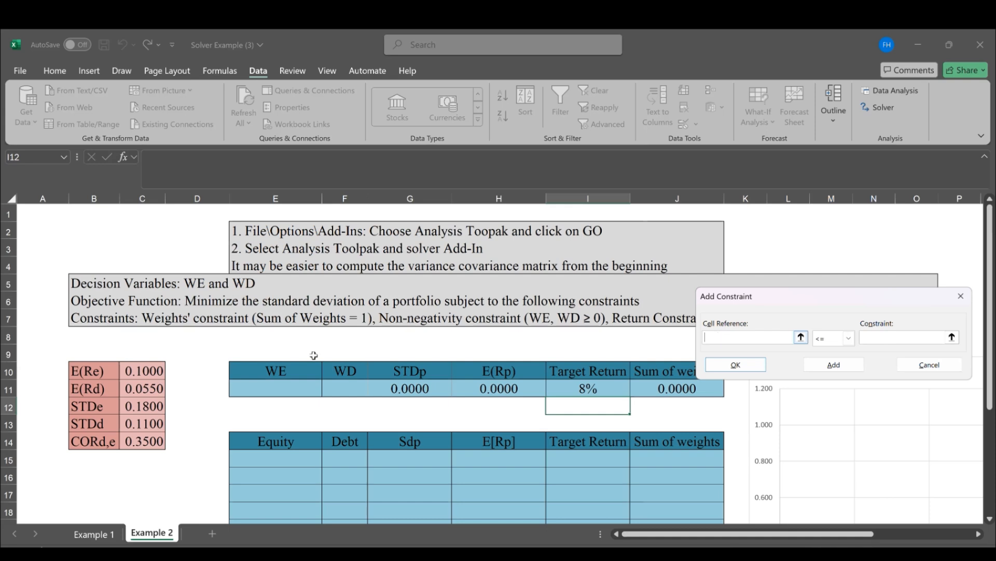
Add a non-negativity constraint requiring the equity weight E11 to be >= 0
left_click(292, 385)
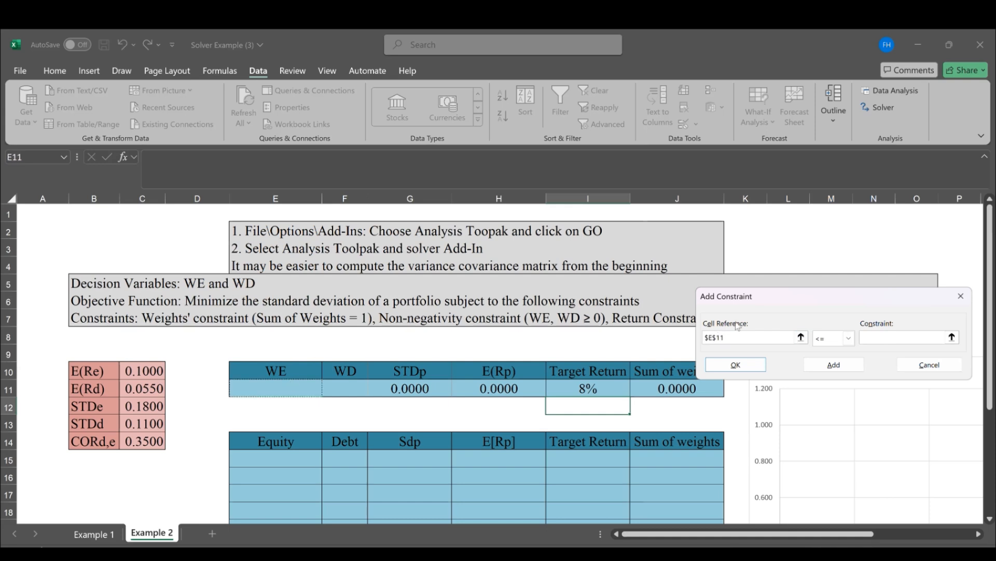
left_click(841, 341)
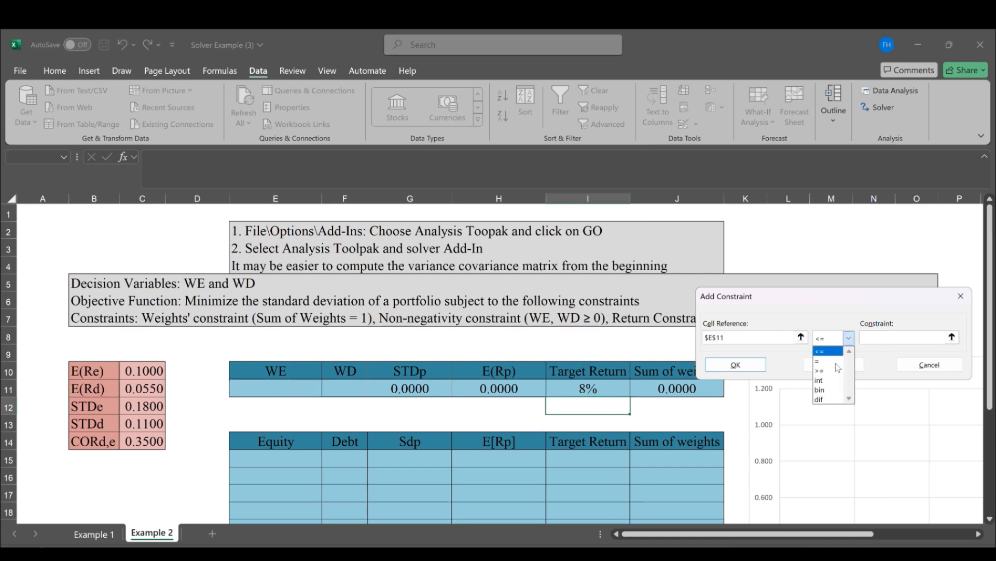
left_click(838, 372)
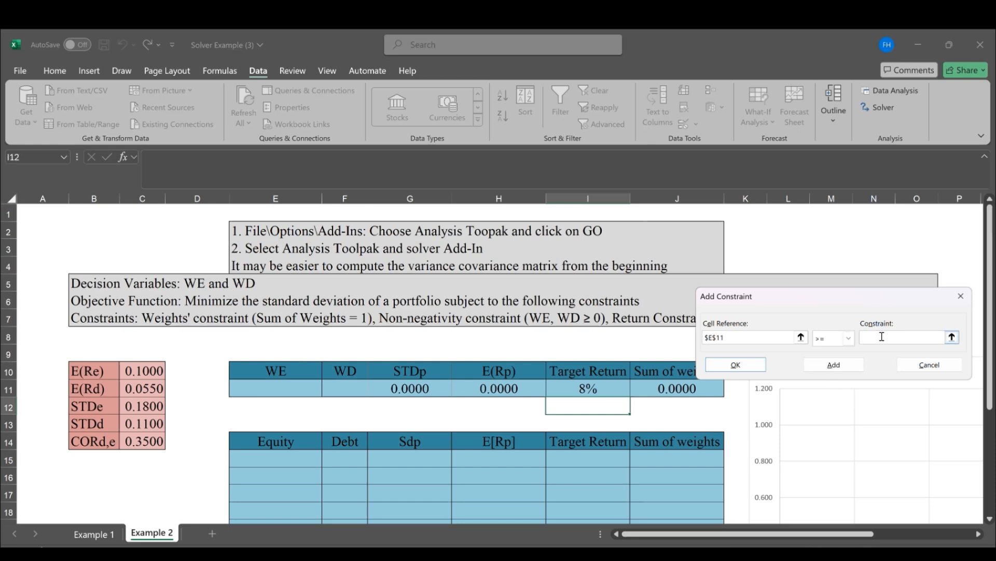
left_click(881, 336)
type("0")
left_click(821, 365)
Add a non-negativity constraint requiring the debt weight F11 to be >= 0 and finish the constraint list
left_click(353, 391)
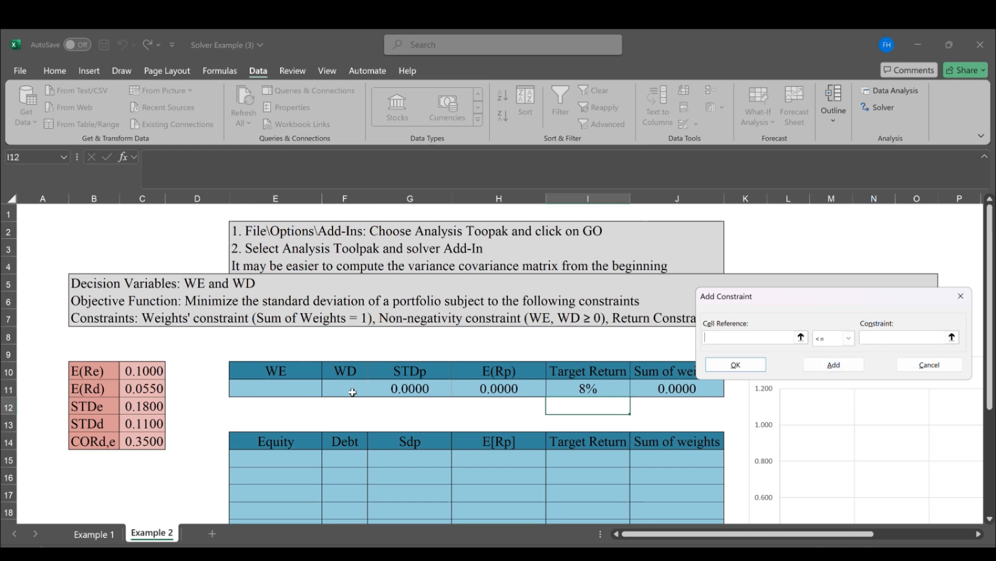
left_click(835, 344)
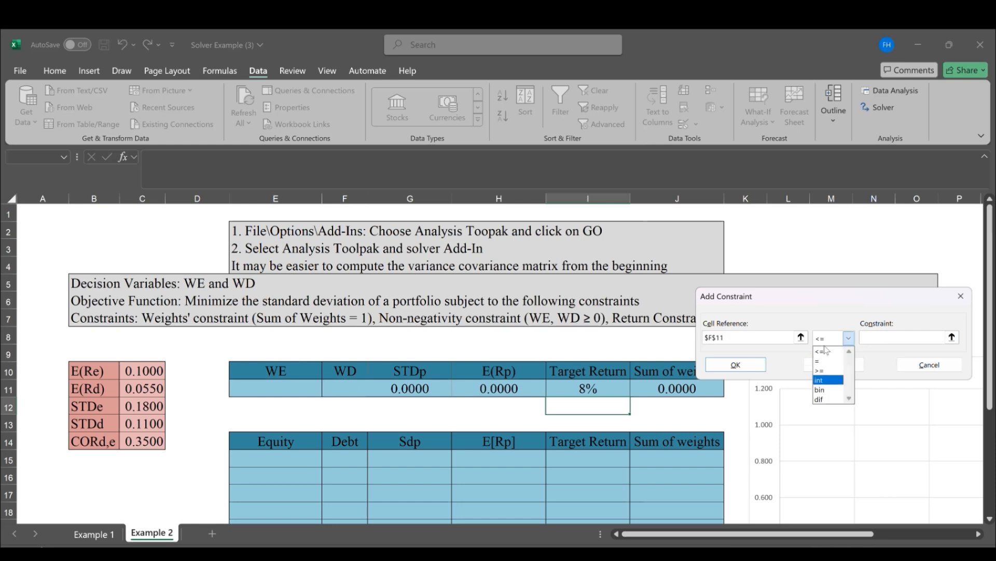
left_click(831, 380)
left_click(827, 338)
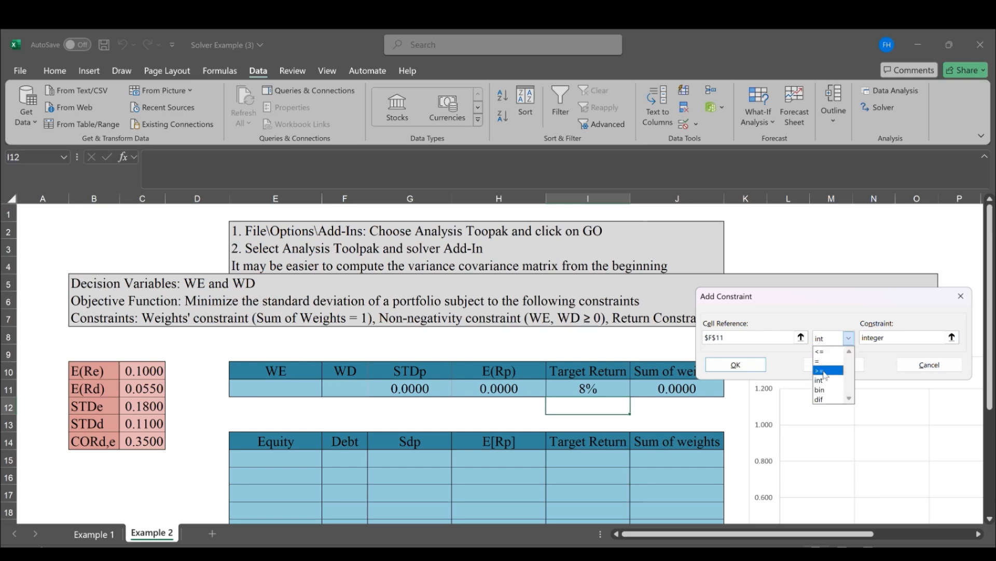
left_click(824, 371)
left_click(876, 338)
type("0")
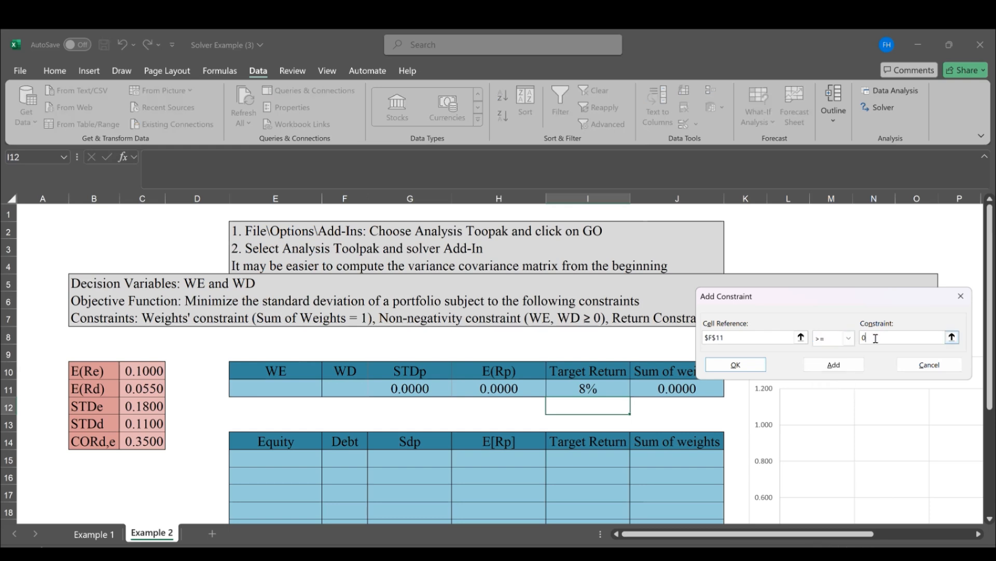
left_click(725, 365)
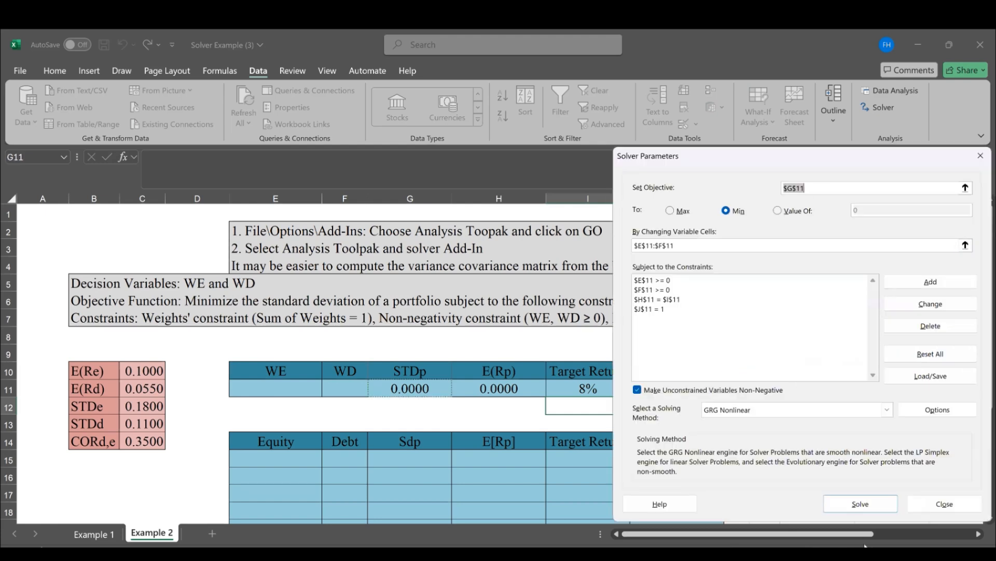
Solve the portfolio problem and keep the Solver solution
left_click(870, 502)
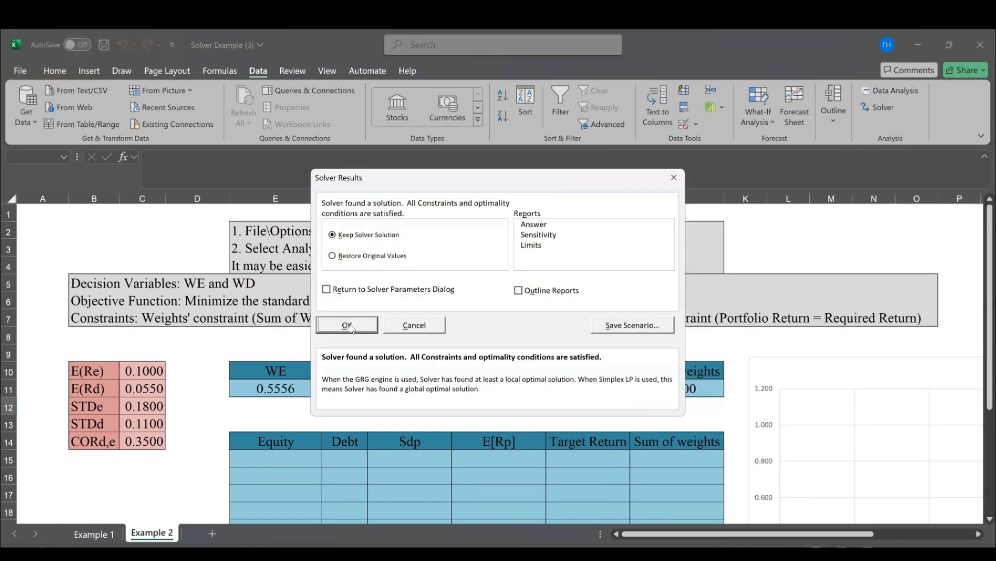
left_click(347, 326)
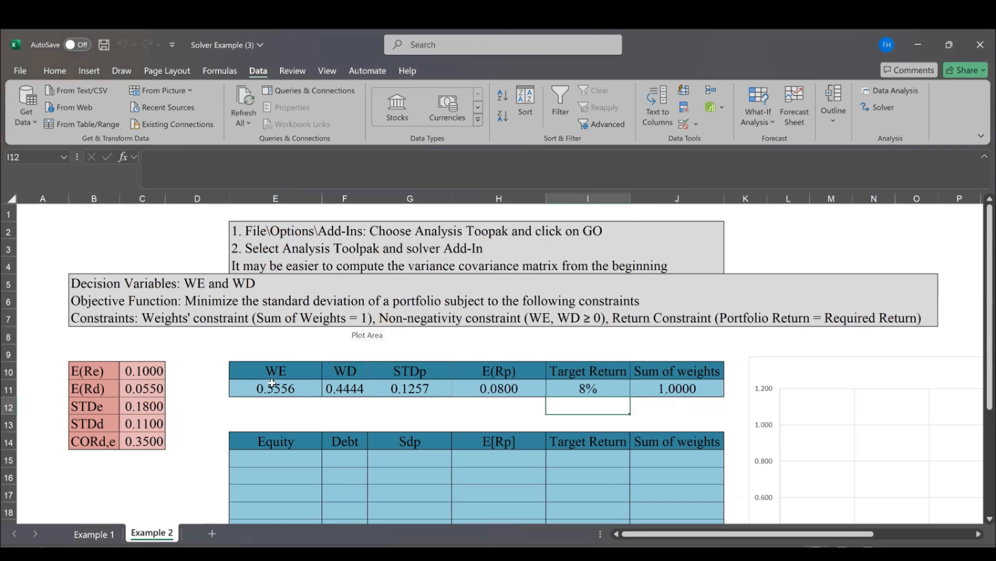
left_click(272, 384)
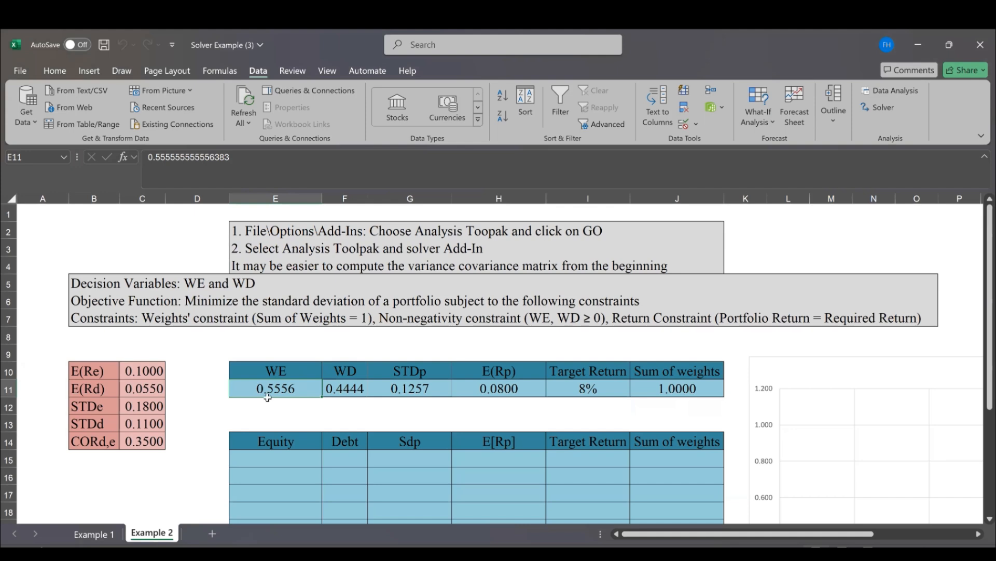
left_click_drag(447, 395, 663, 392)
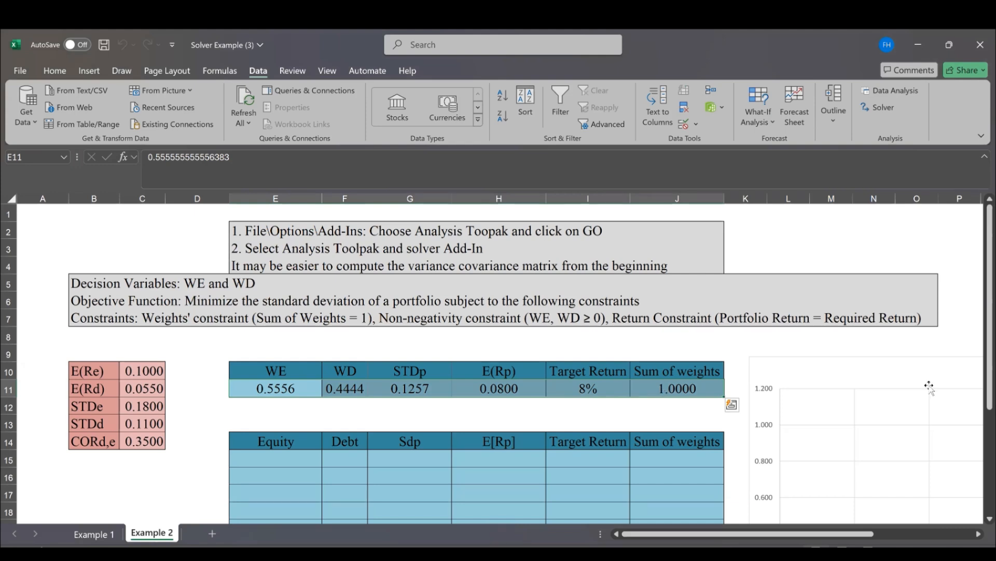
left_click_drag(986, 398, 986, 416)
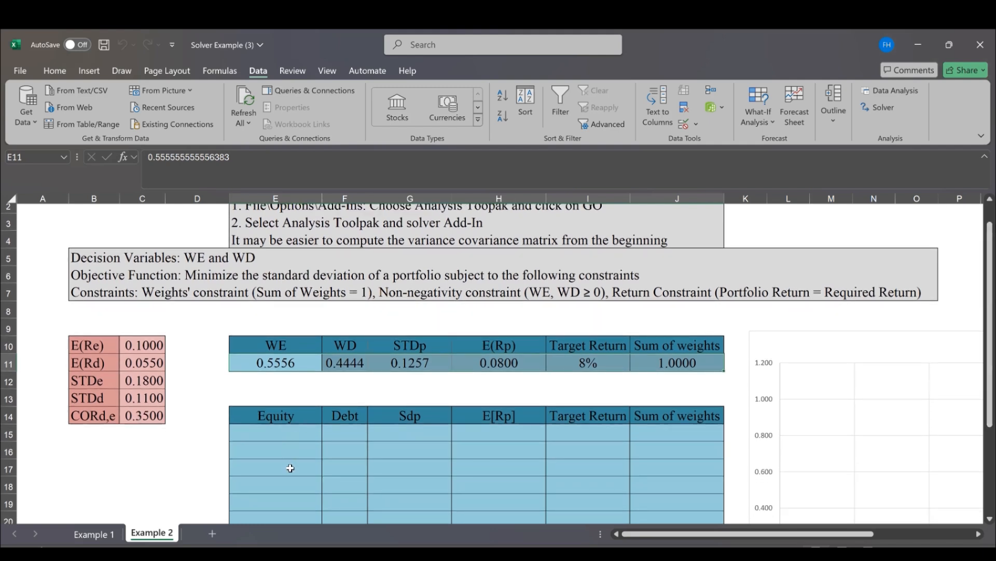
left_click(290, 500)
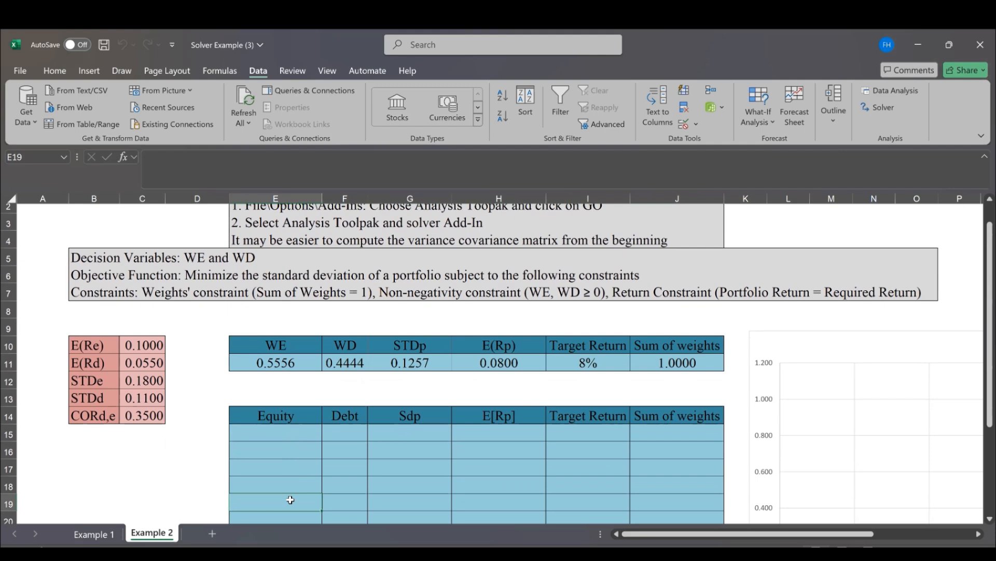
type("The number of units of product 1 produced weekly")
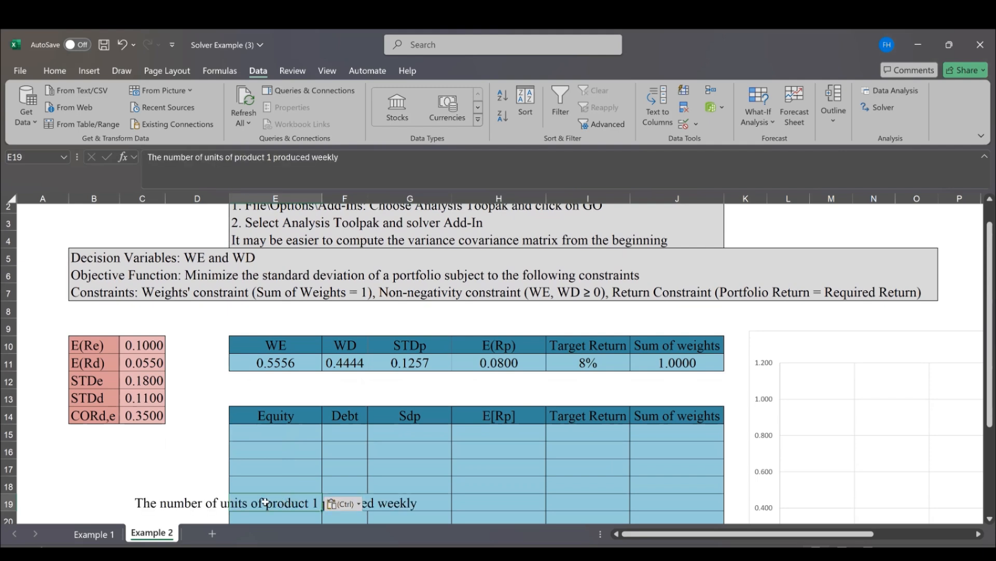
key("ctrl+z")
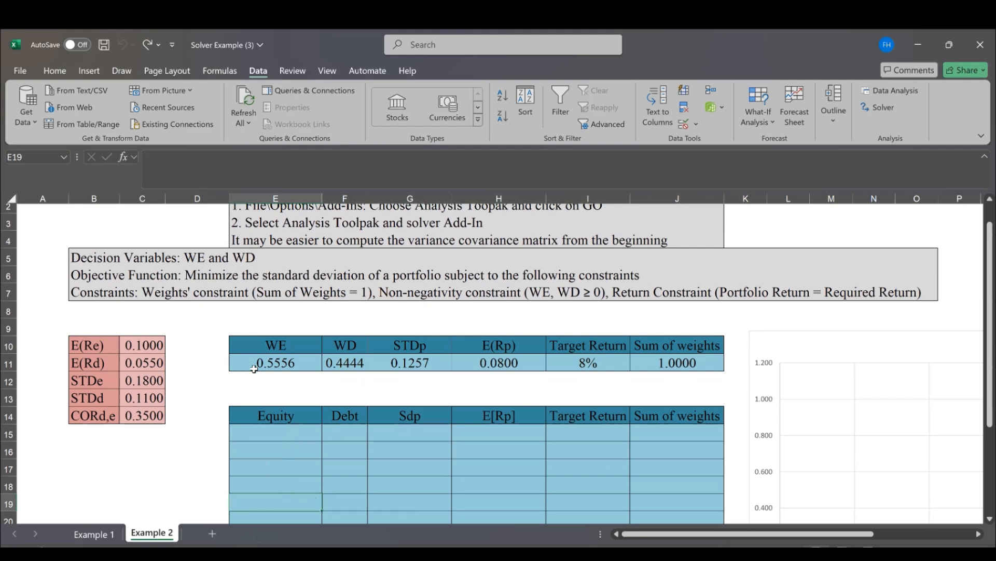
Copy the solved row E11:J11 and paste it as values only into the lower table starting at E19
left_click_drag(255, 366, 345, 363)
left_click_drag(555, 376, 677, 359)
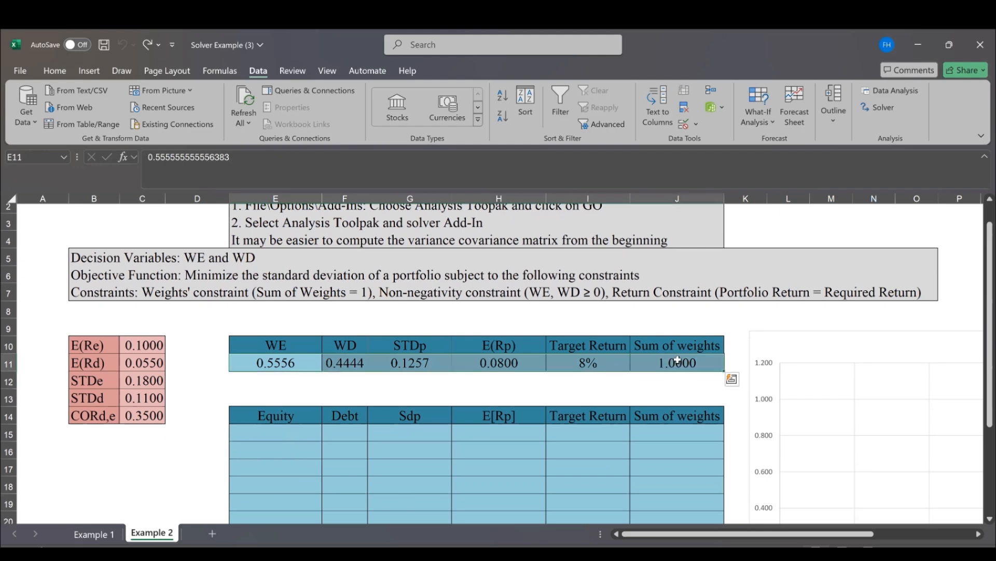
key("ctrl+c")
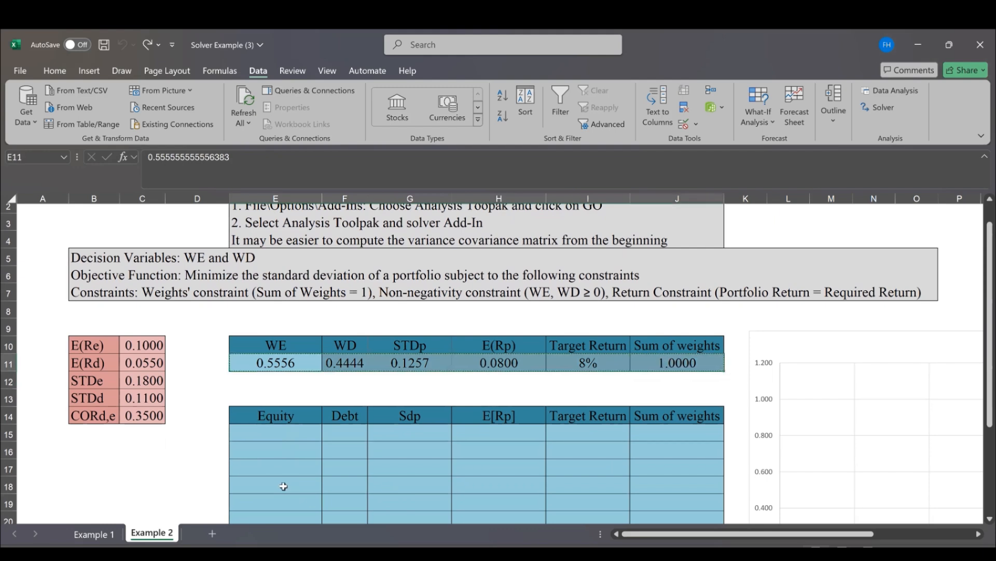
left_click(279, 506)
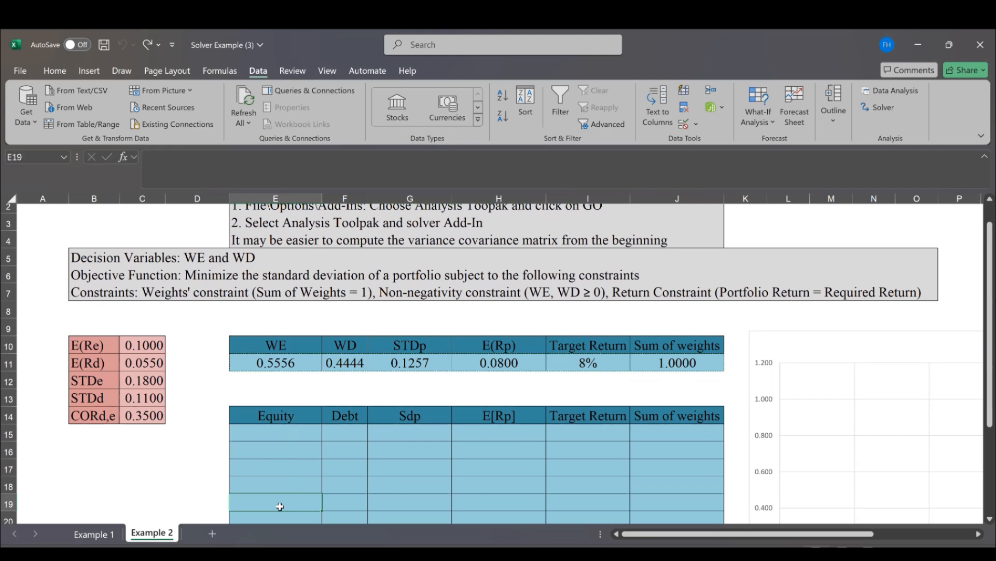
key("ctrl+v")
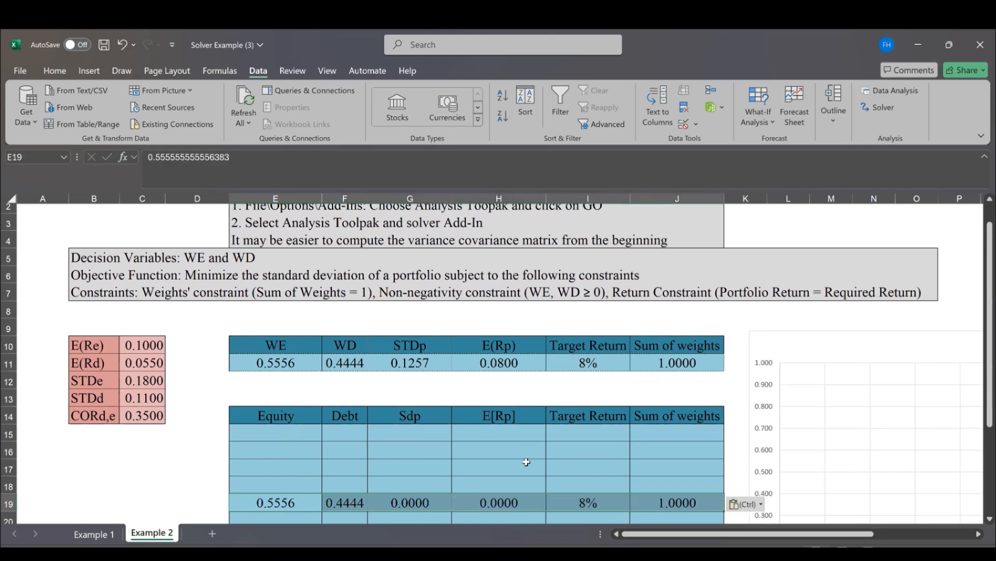
left_click(741, 504)
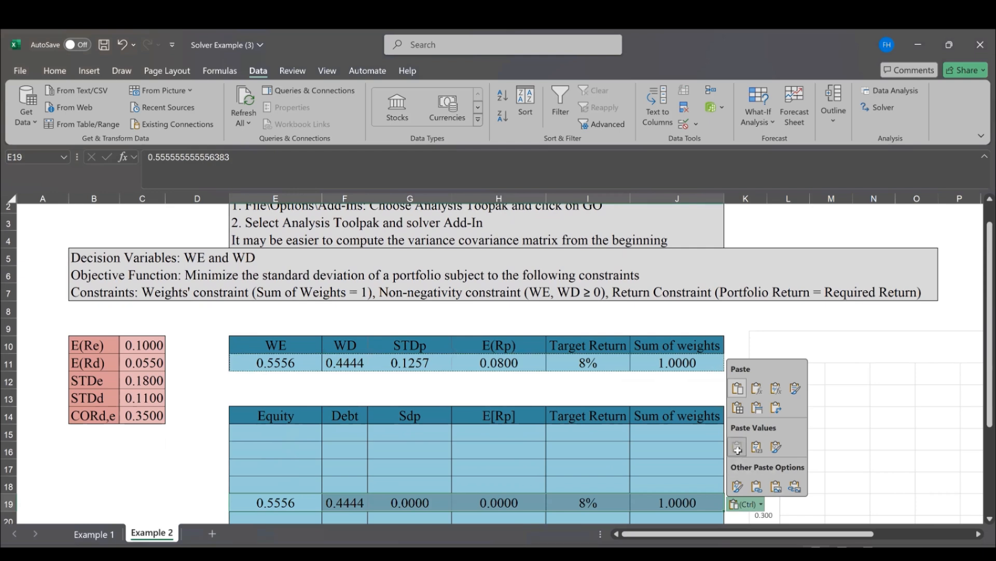
left_click(739, 449)
left_click(506, 472)
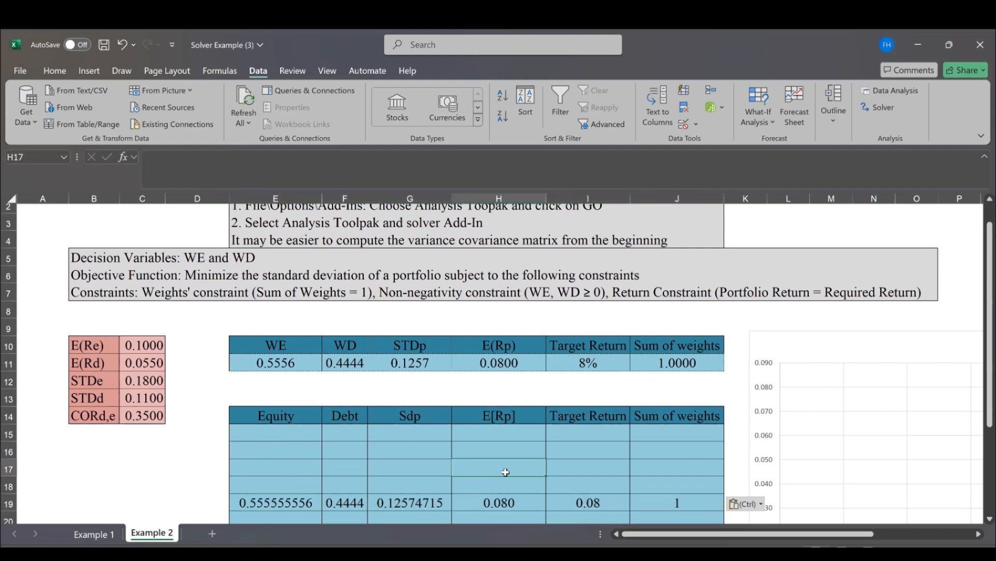
Set the Target Return in I11 to 10%
left_click(585, 360)
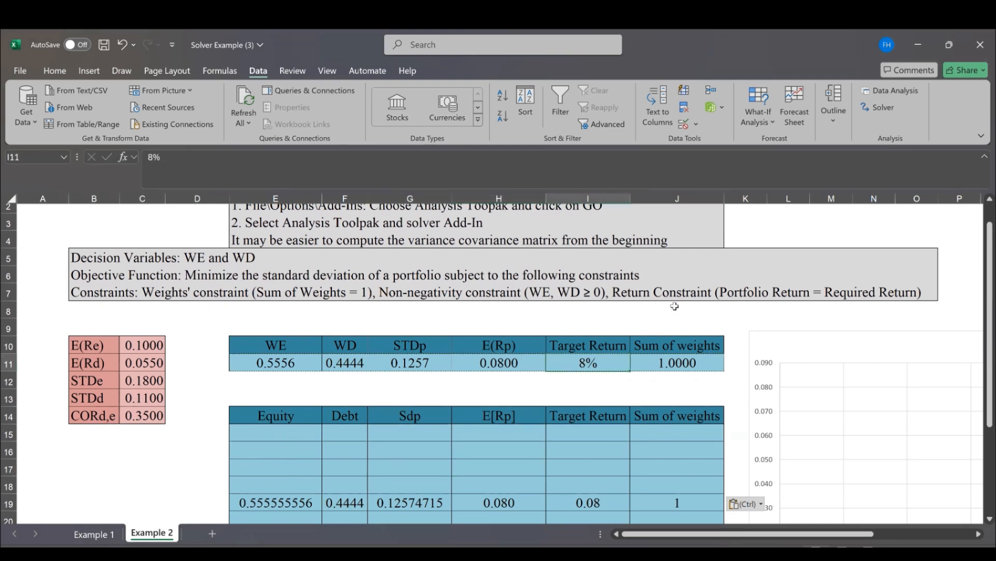
type("10")
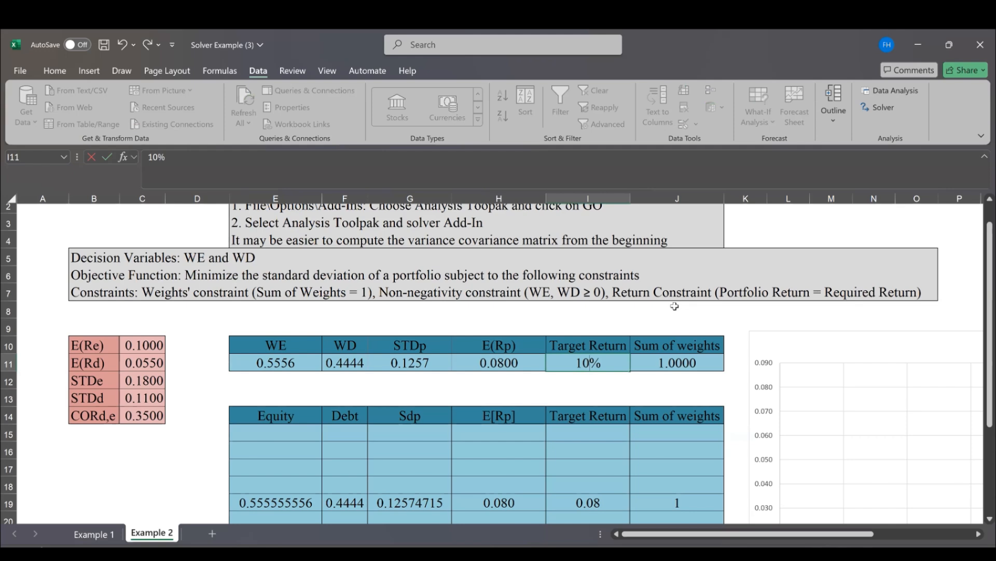
left_click(675, 306)
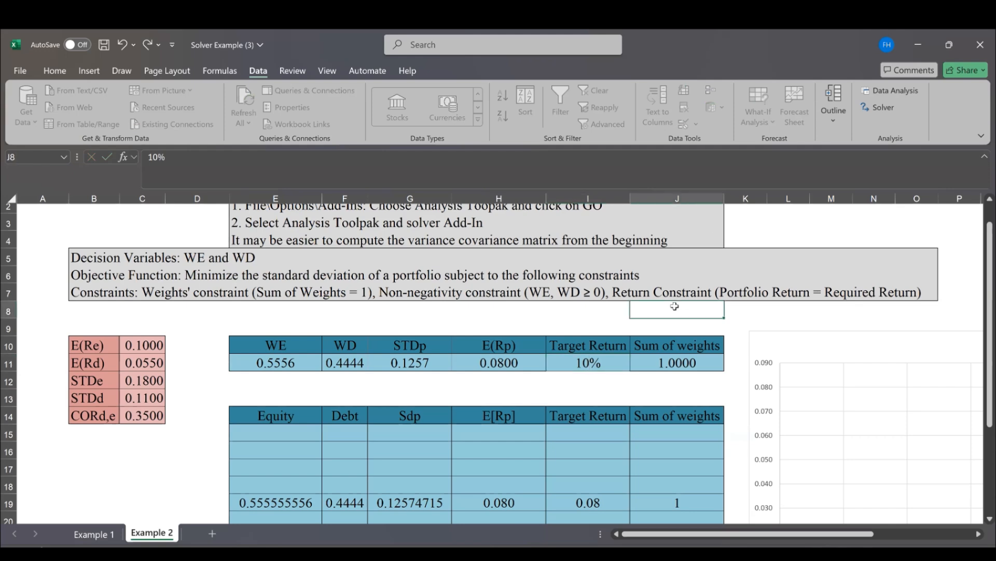
Run Solver on the existing portfolio model for the 10% target return and keep the Solver solution
left_click(879, 109)
left_click(854, 501)
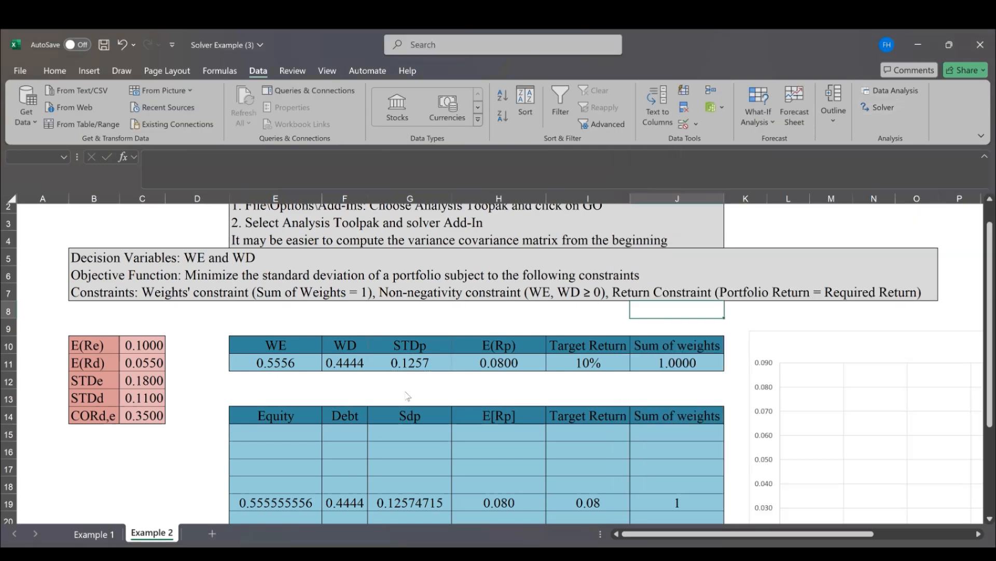
left_click(349, 325)
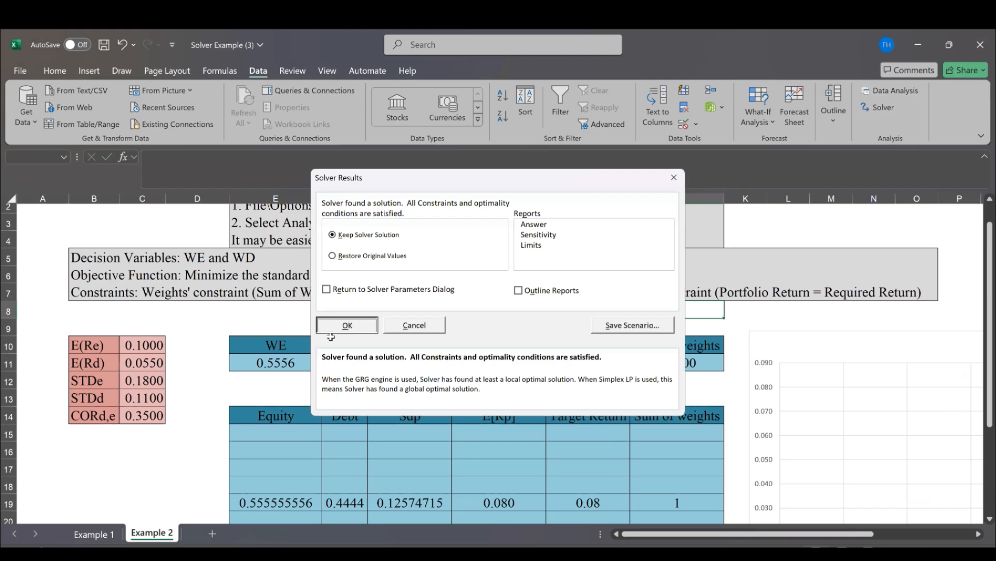
Copy the solved row E11:J11 and paste it as values only into the lower table starting at E15
left_click_drag(255, 363, 358, 364)
left_click_drag(657, 361, 699, 362)
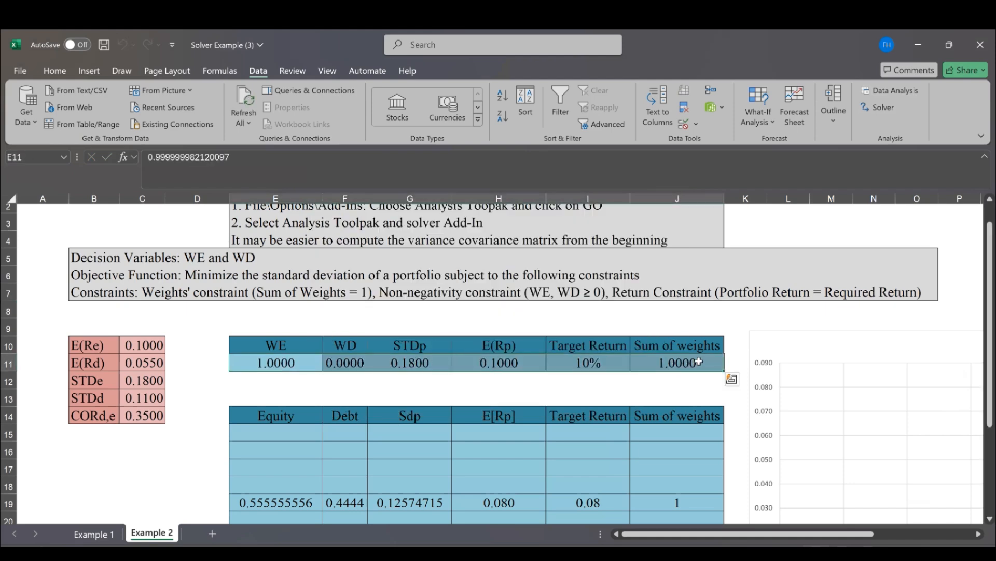
key("ctrl+c")
key("Down")
key("Down")
key("Down")
key("Down")
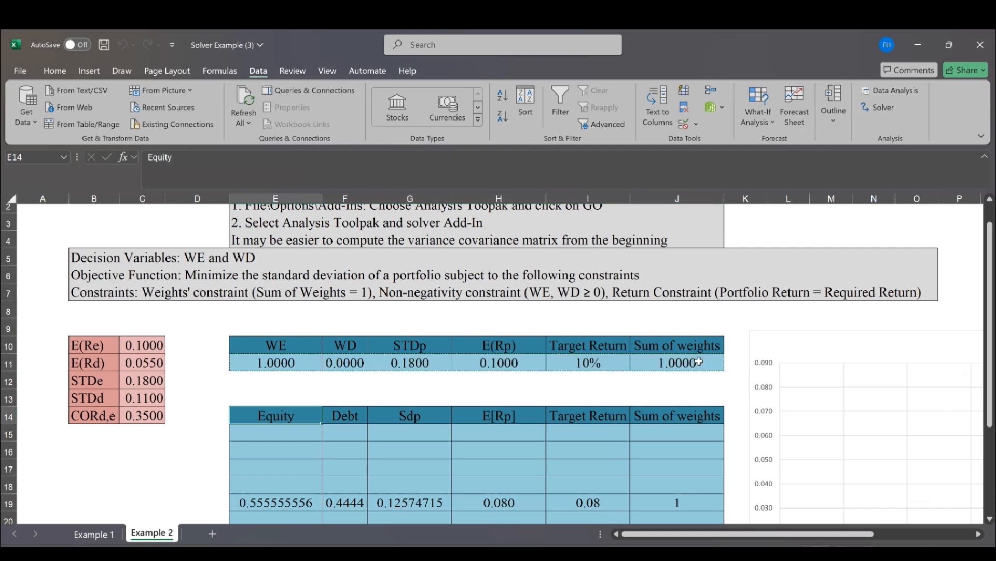
key("ctrl+v")
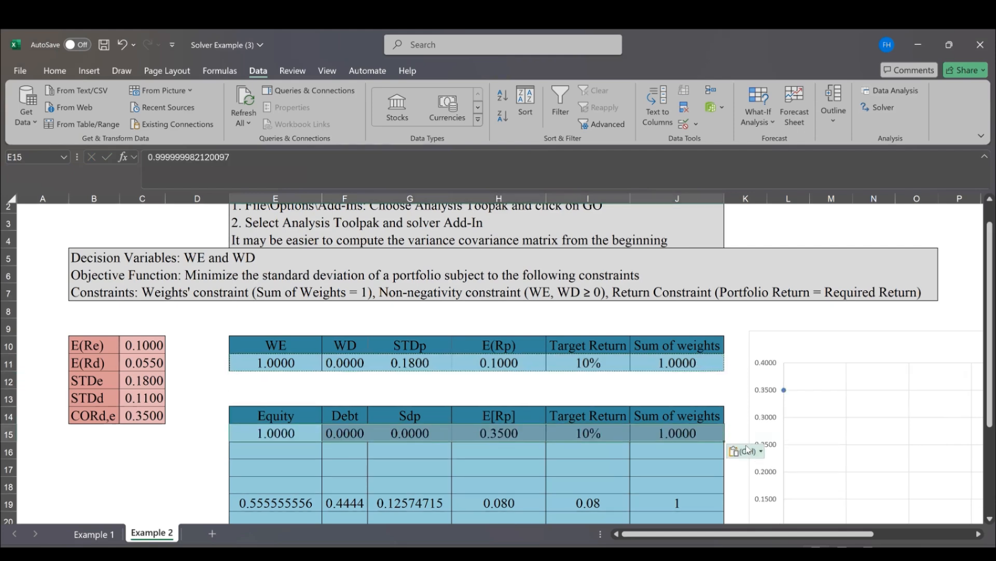
left_click(745, 451)
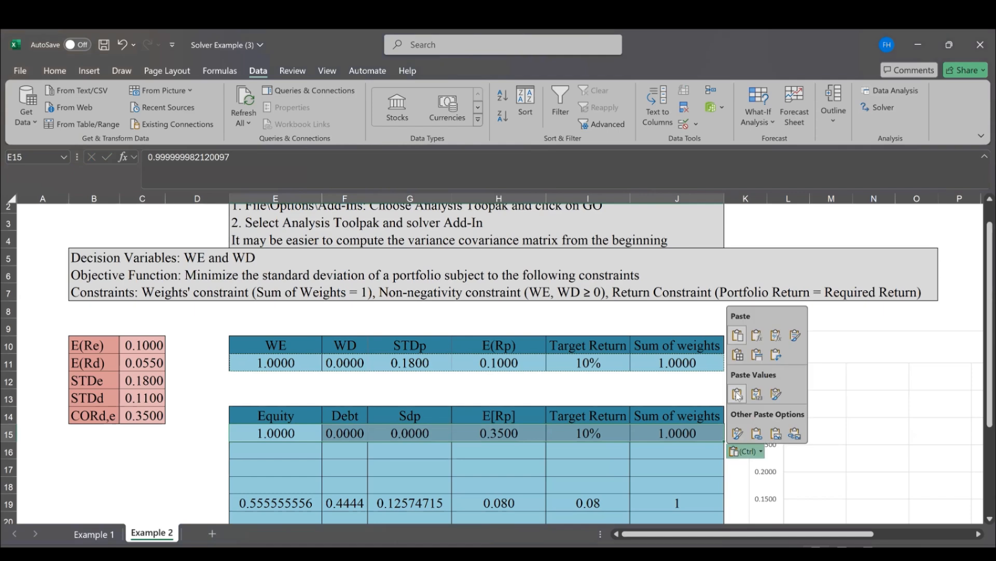
left_click(738, 394)
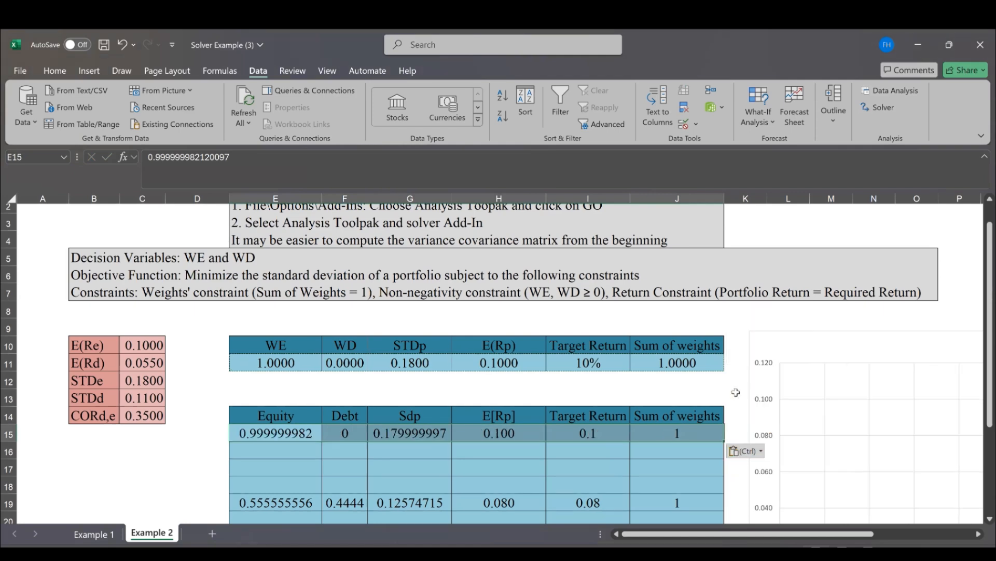
left_click(645, 384)
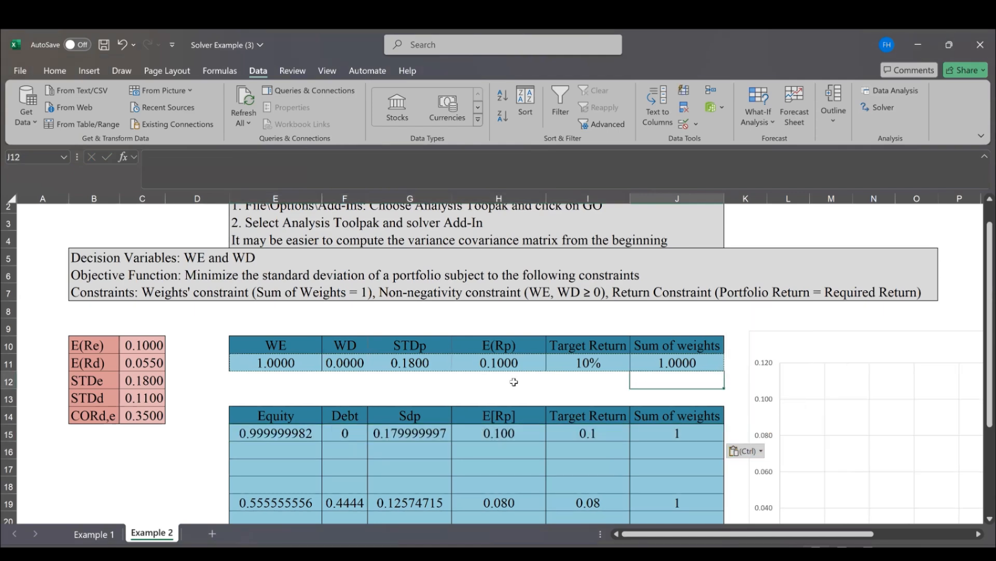
Set the Target Return in I11 to 9.5% and display it with one decimal place
left_click(575, 360)
type("9.5%")
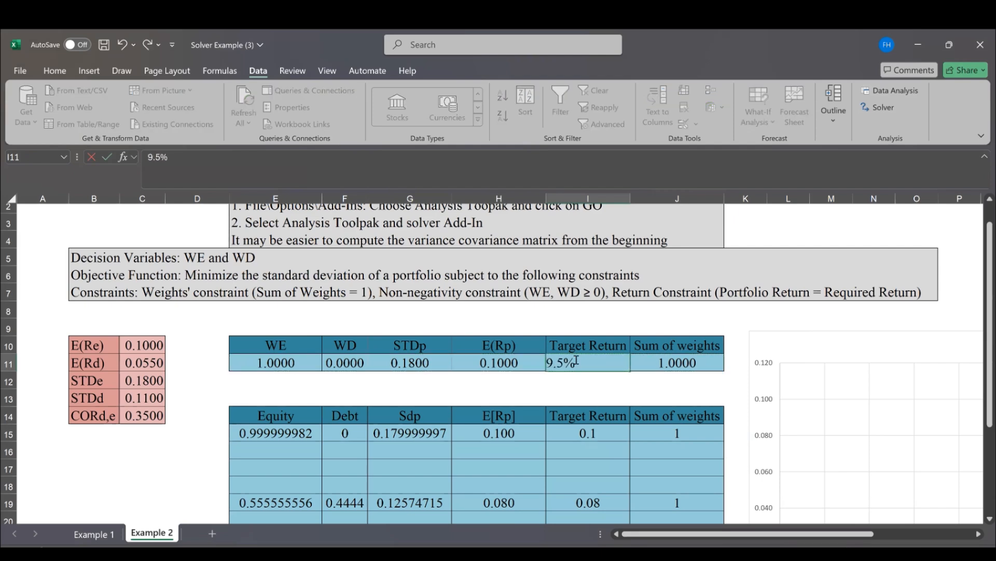
key("ctrl+Return")
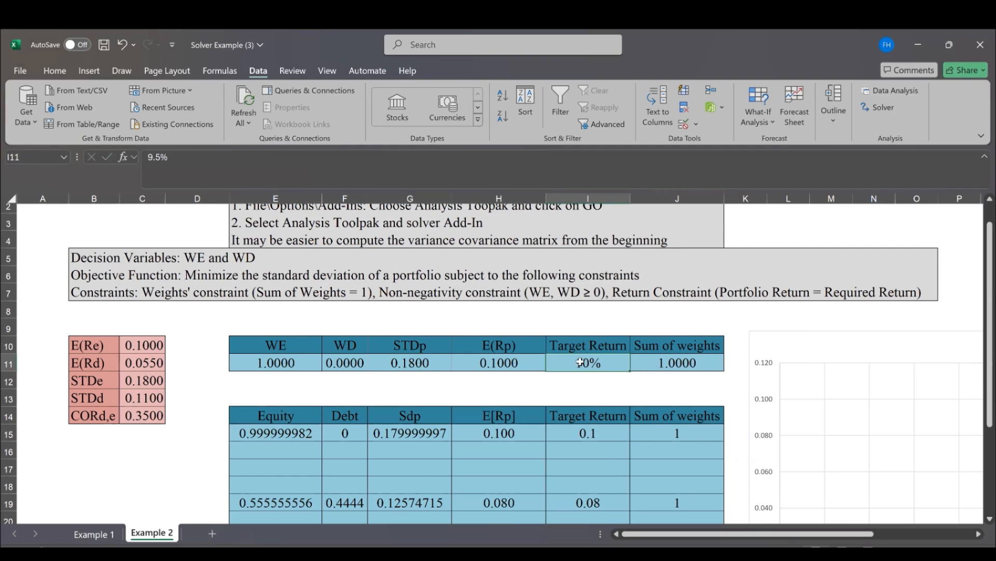
left_click(54, 74)
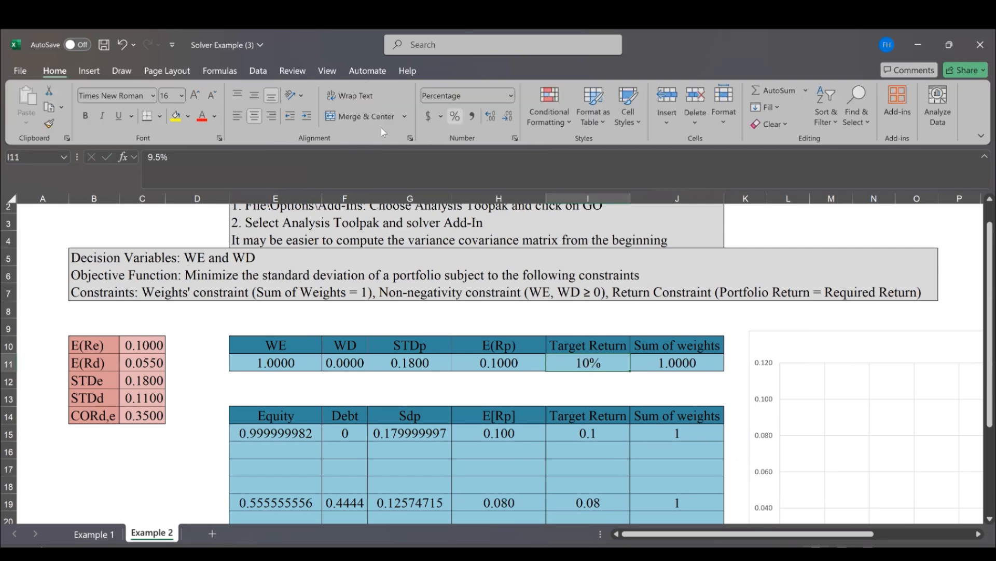
left_click(492, 119)
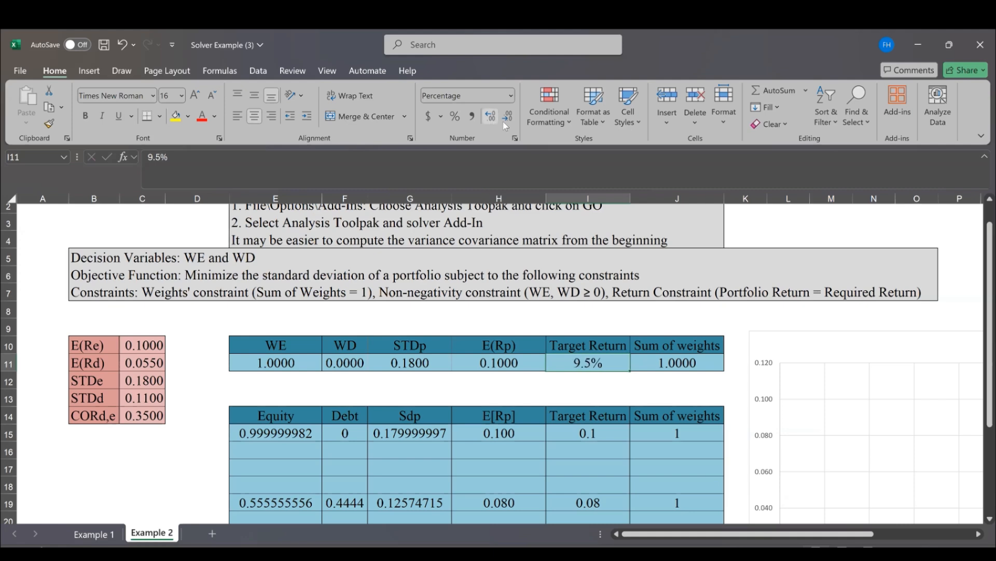
left_click(507, 120)
left_click(491, 122)
left_click(670, 328)
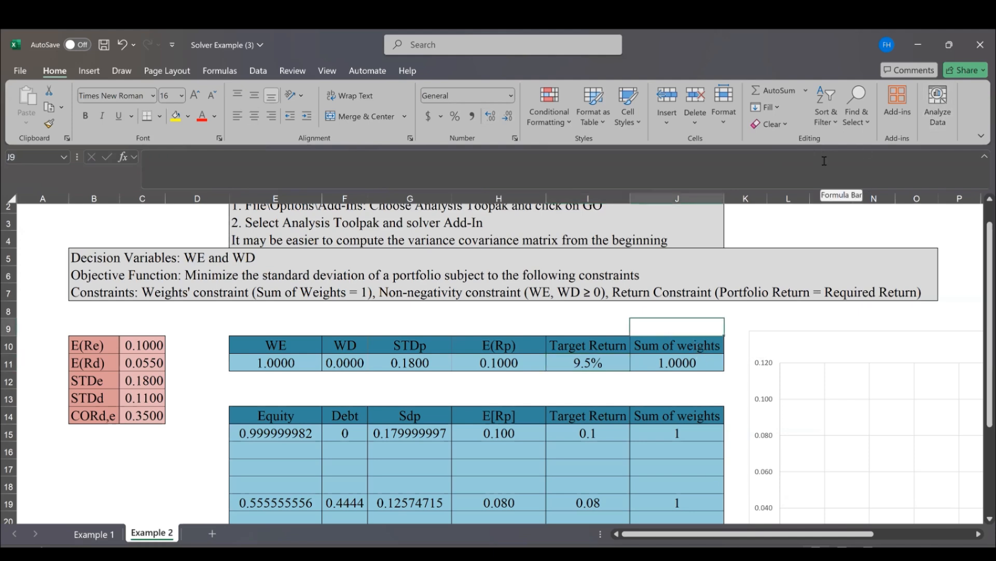
Run Solver with the existing settings for the 9.5% target return and keep the Solver solution
left_click(258, 71)
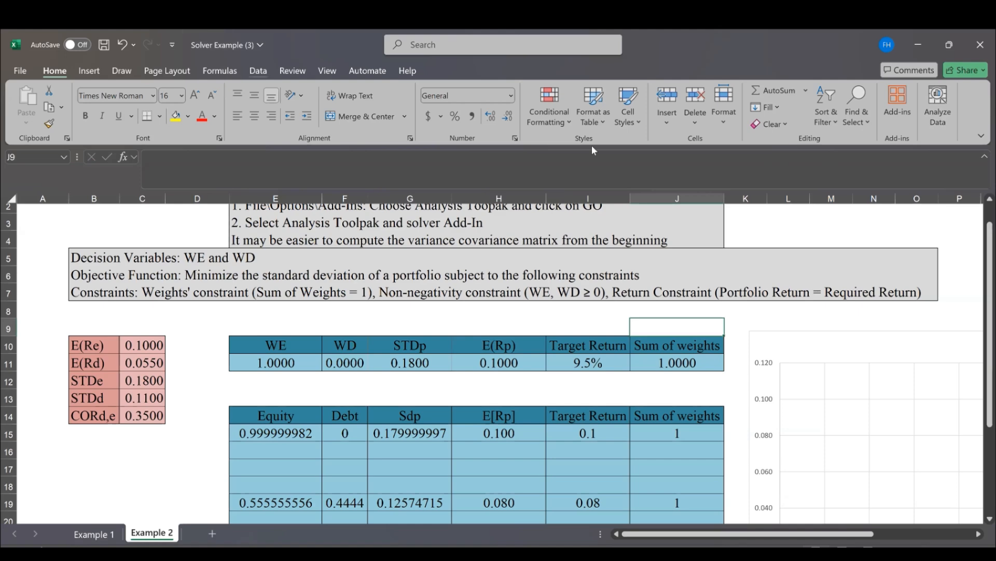
left_click(893, 108)
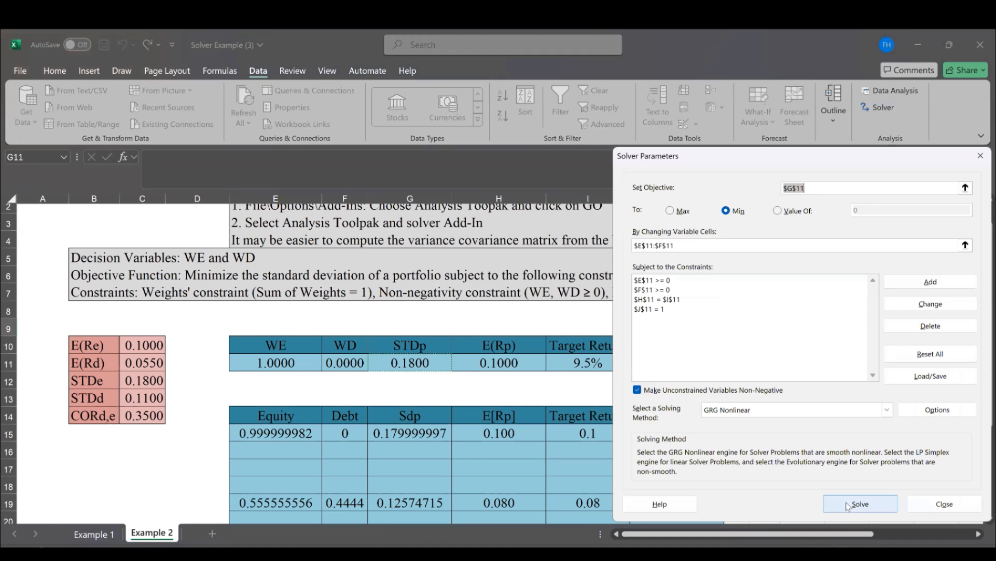
left_click(847, 504)
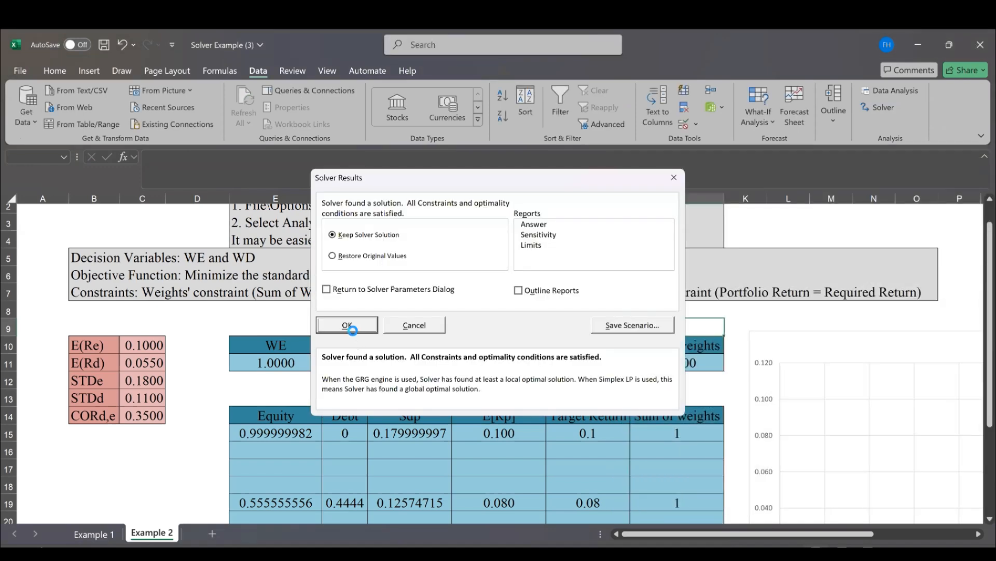
left_click(347, 325)
Copy the solved row E11:J11 and paste it as values only into the lower table starting at E16
left_click_drag(280, 364, 644, 361)
key("ctrl+c")
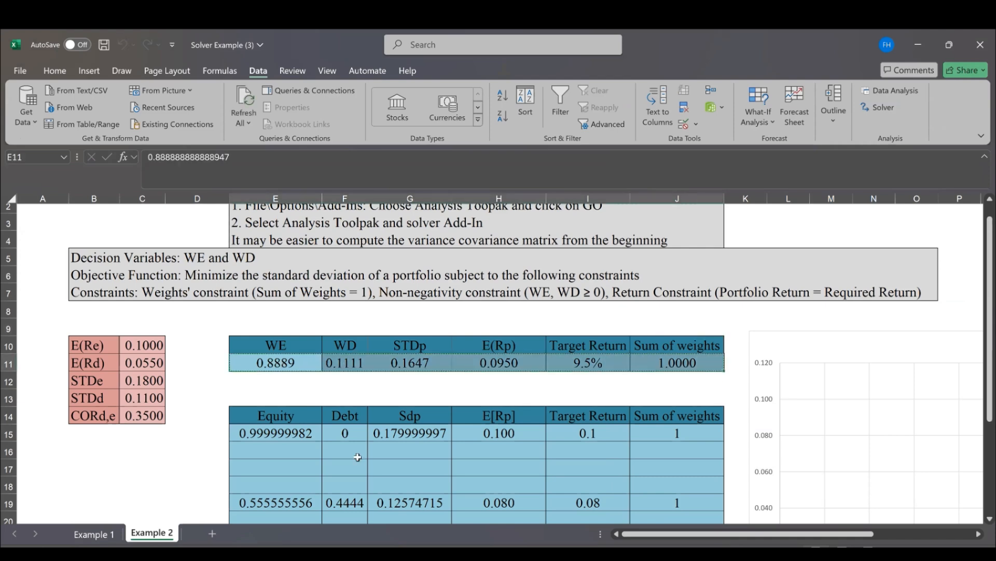
left_click(300, 451)
key("ctrl+v")
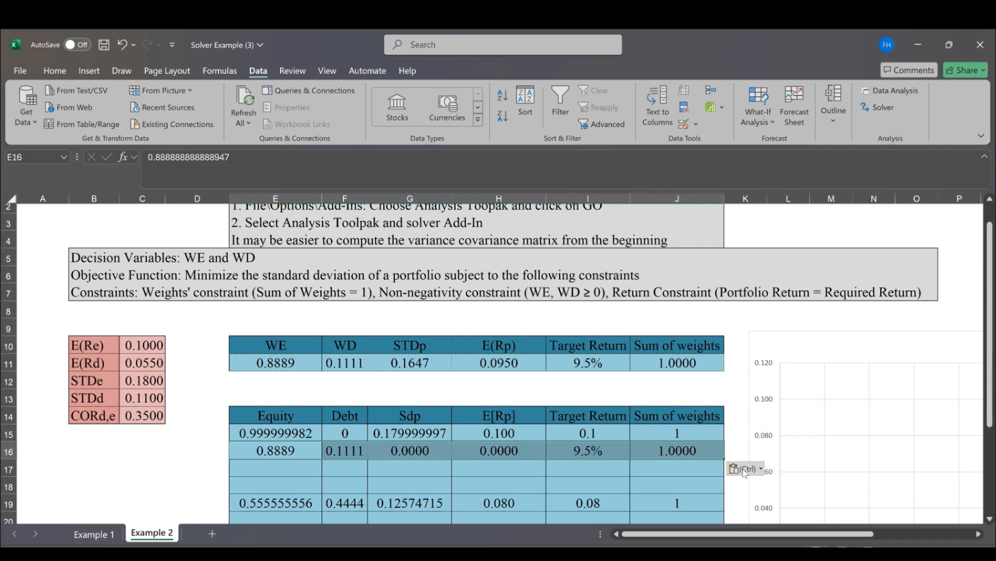
left_click(747, 471)
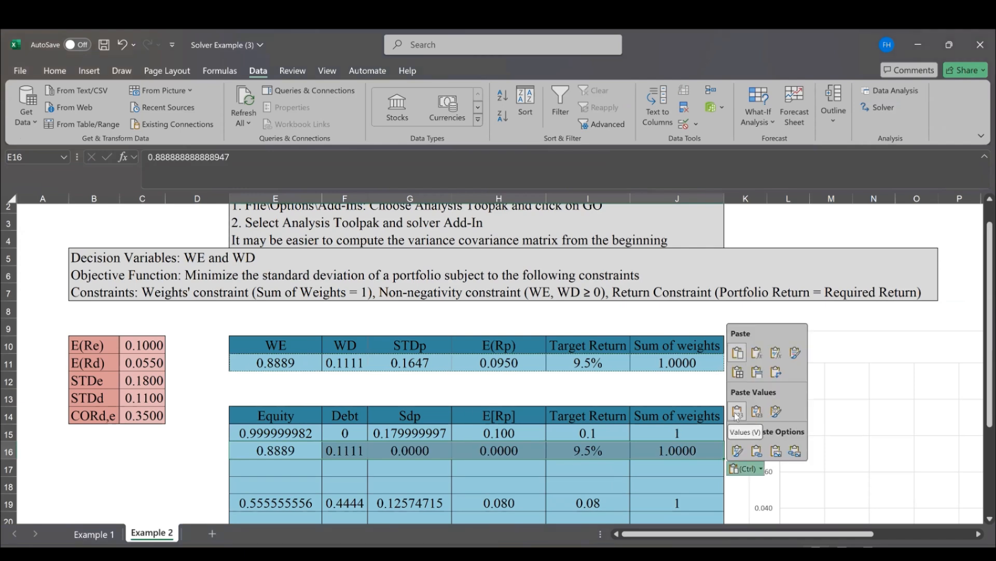
left_click(737, 411)
left_click(597, 393)
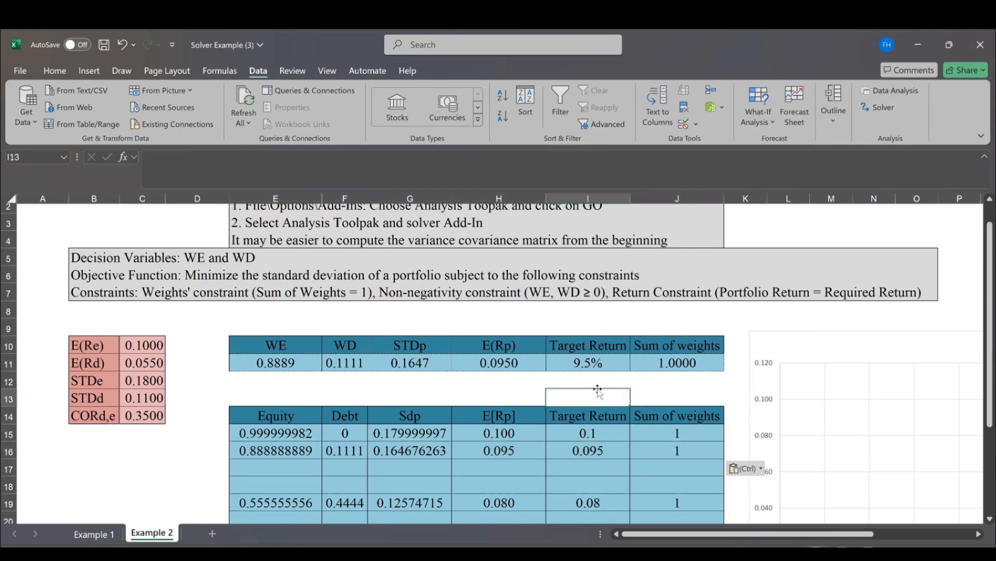
Set the Target Return in I11 to 9%, solve the portfolio problem again and keep the Solver solution
left_click(580, 366)
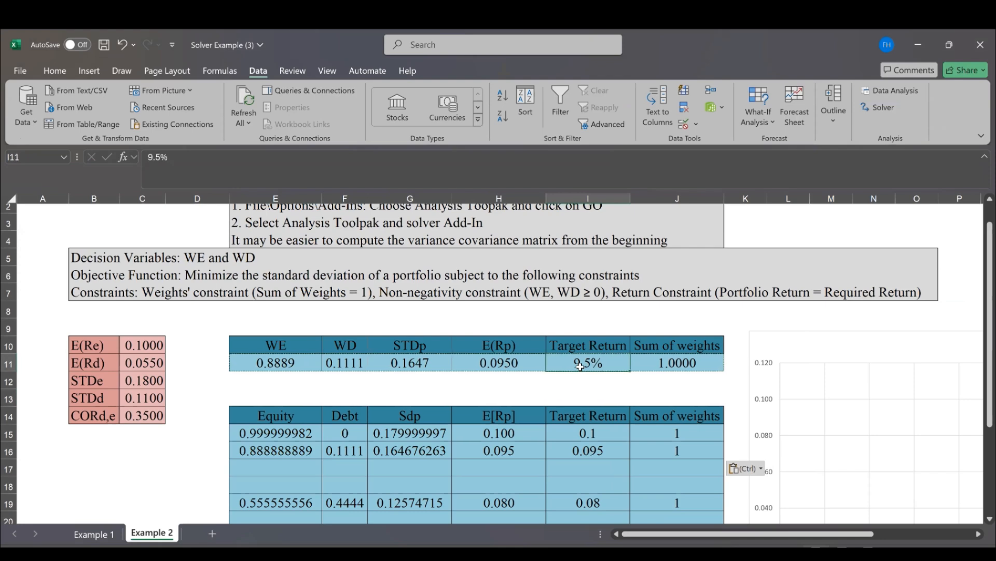
type("9")
key("Tab")
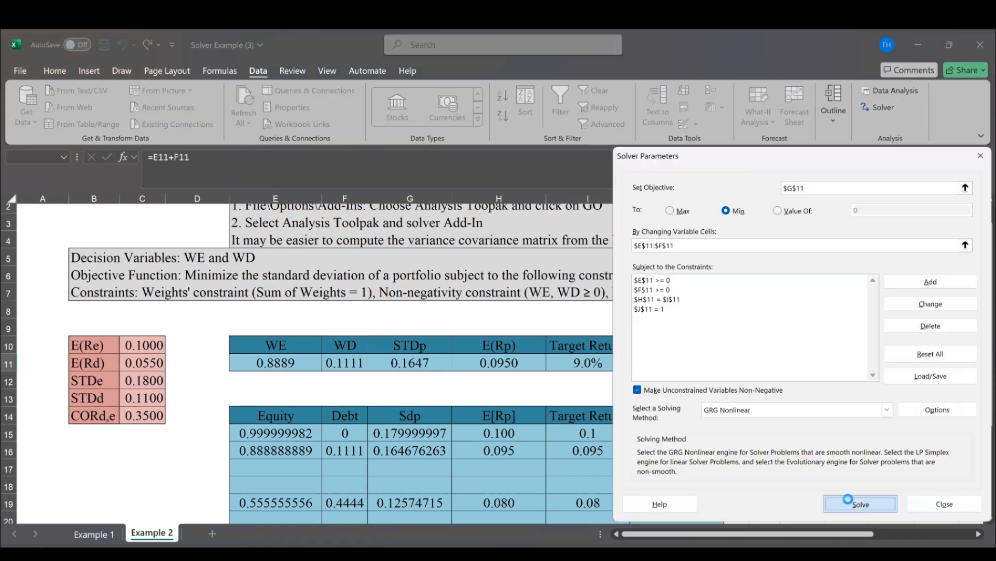
left_click(848, 502)
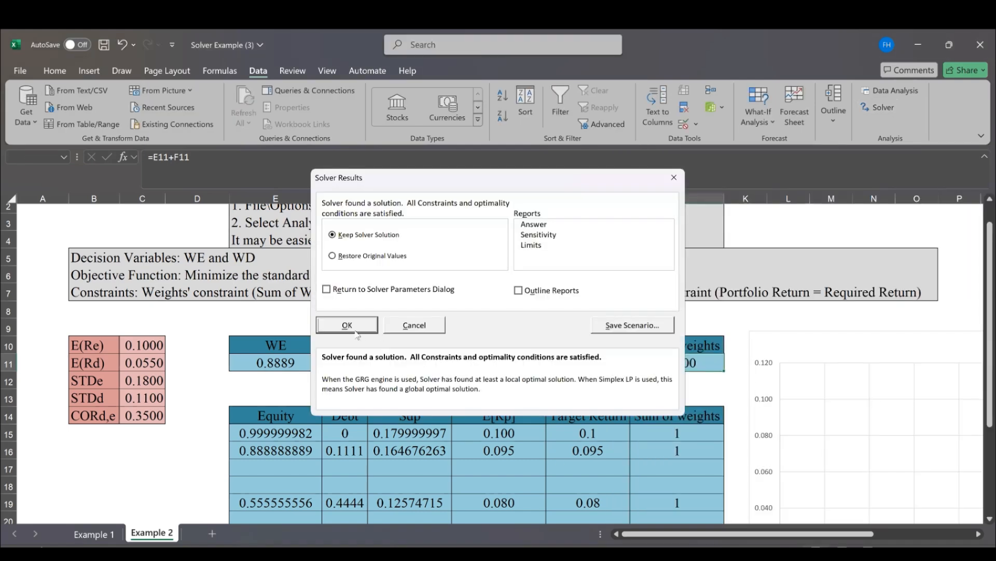
left_click(349, 327)
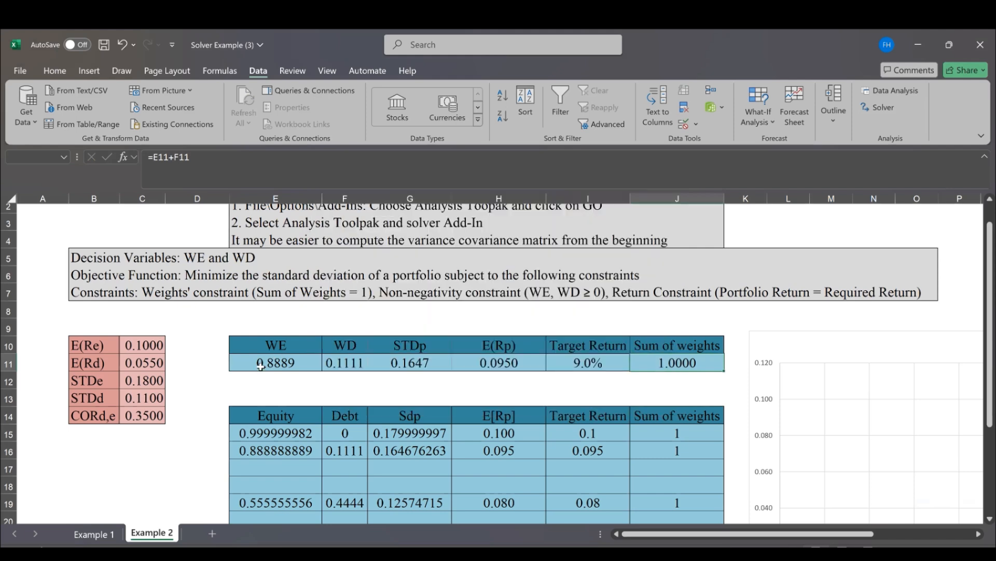
Copy the solved row E11:J11 and paste it as values only into the lower table starting at E17
left_click(629, 362, "shift")
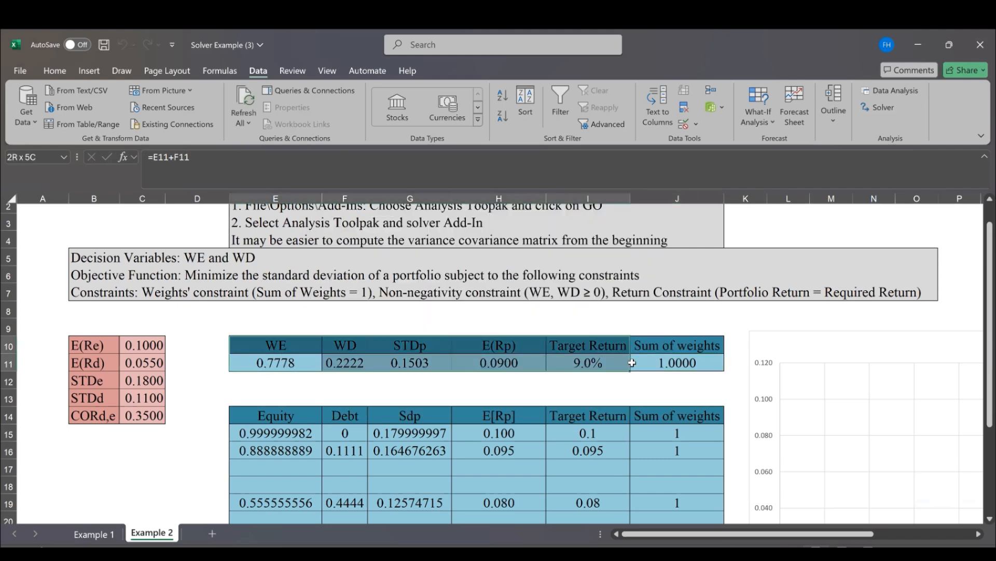
key("ctrl+c")
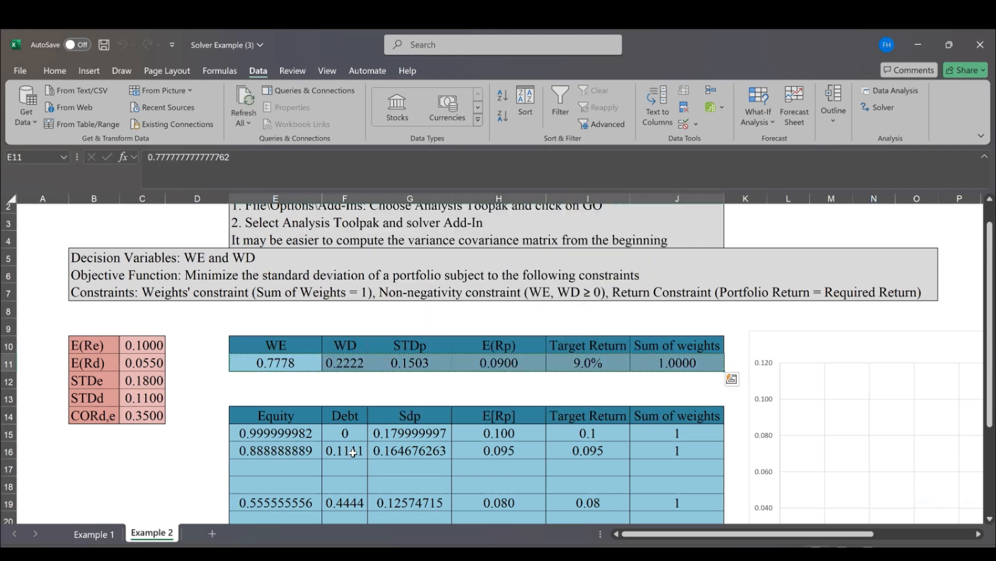
left_click(295, 467)
key("ctrl+v")
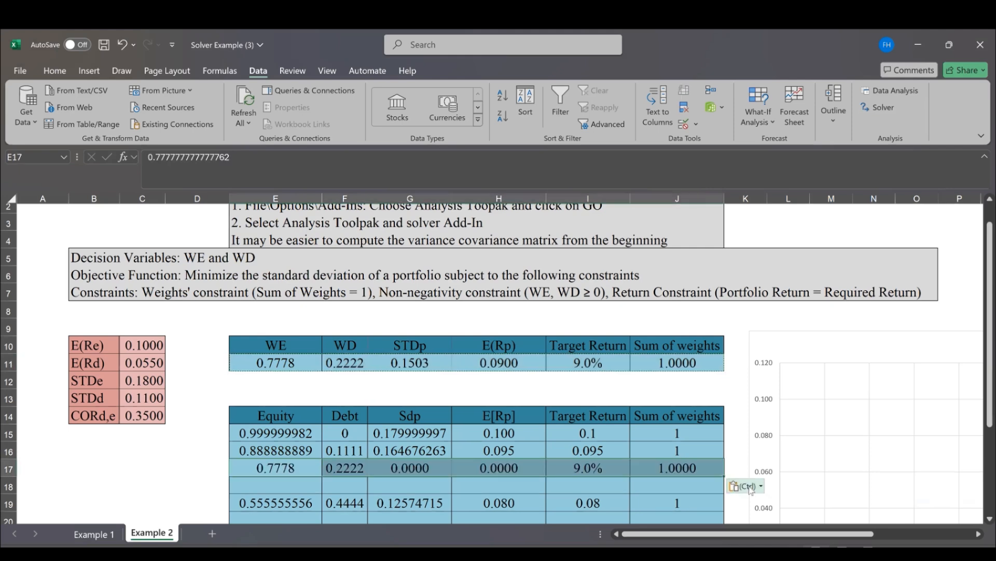
left_click(750, 487)
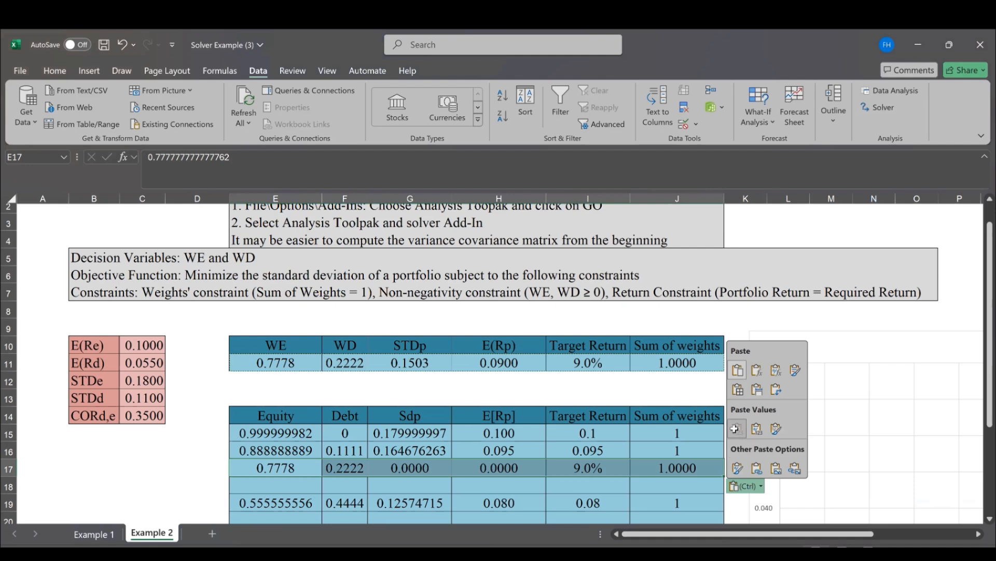
left_click(737, 428)
Set the Target Return in I11 to 8.5%, solve the portfolio problem again and keep the Solver solution
left_click(579, 367)
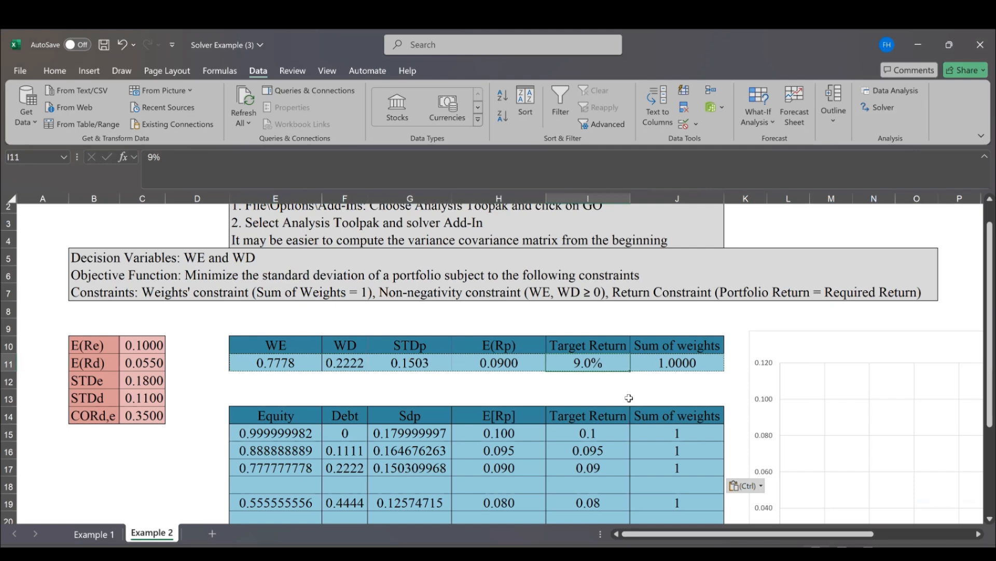
type("8.5")
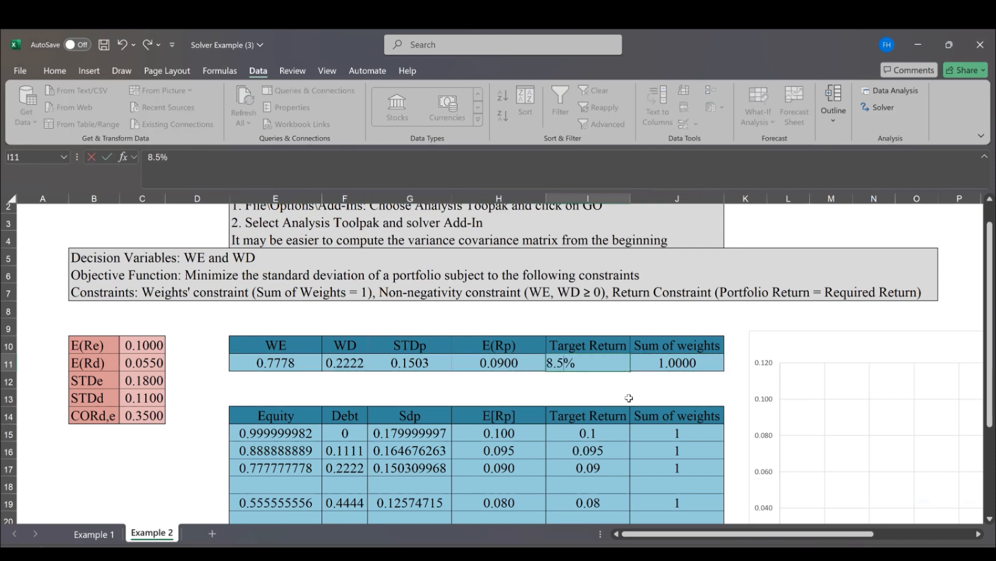
key("Tab")
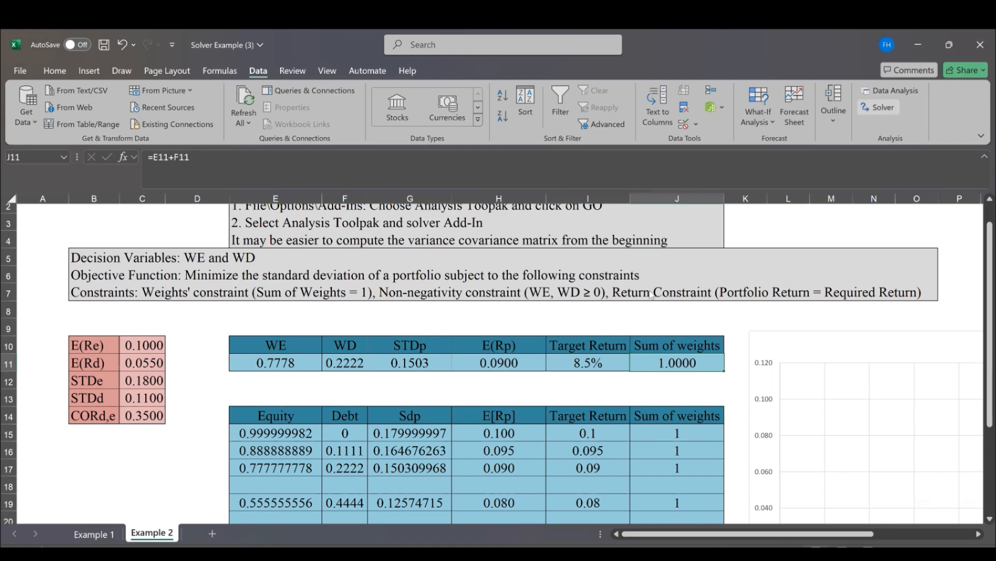
left_click(861, 504)
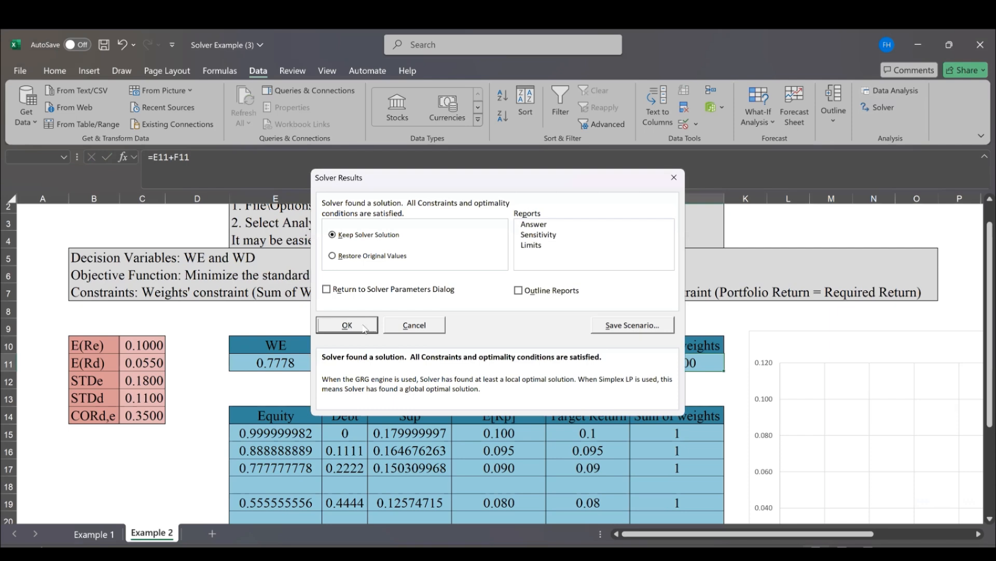
left_click(347, 326)
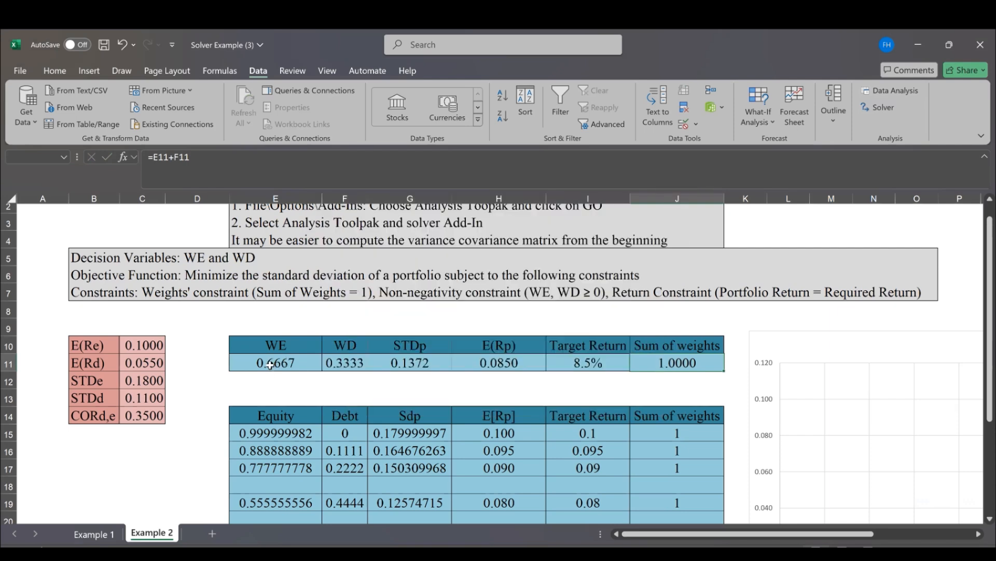
Copy the solved row E11:J11 and paste it as values only into the lower table starting at E18
left_click_drag(270, 365, 693, 360)
key("ctrl+c")
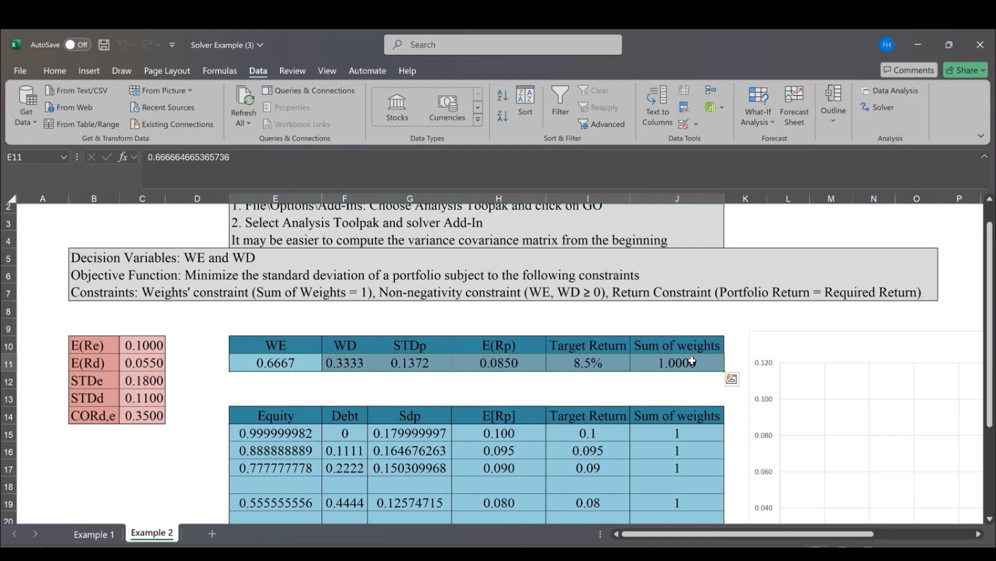
left_click(265, 484)
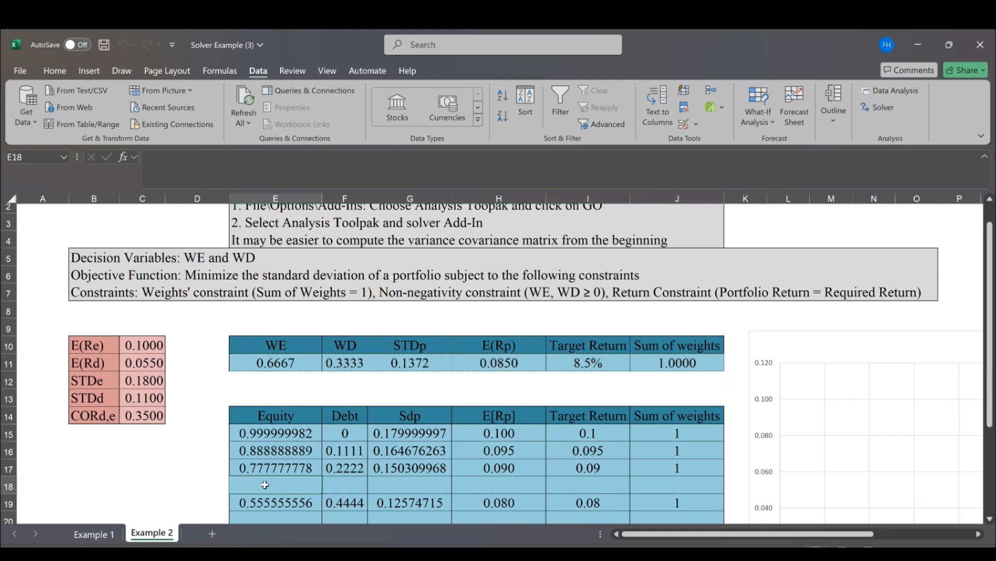
key("ctrl+v")
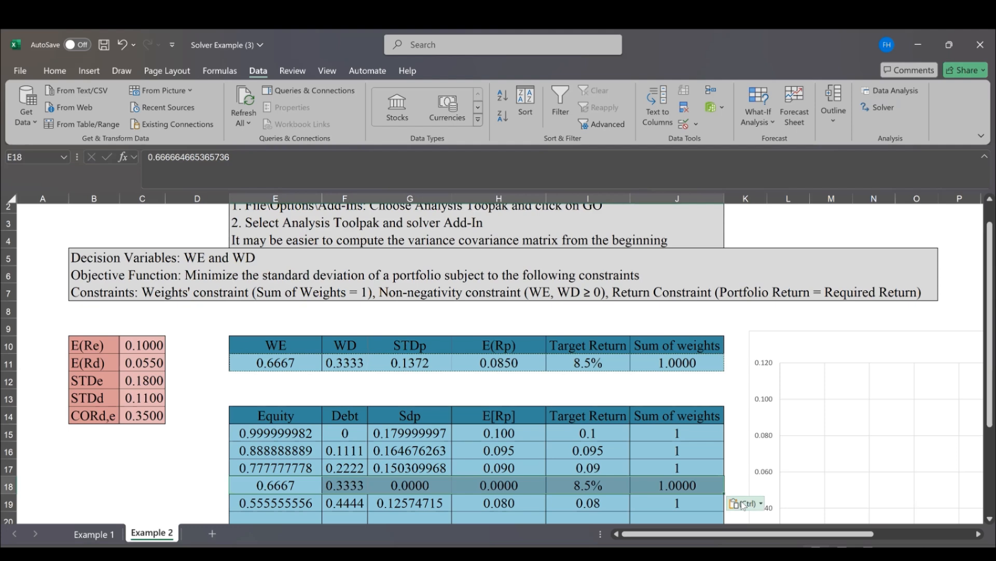
left_click(743, 503)
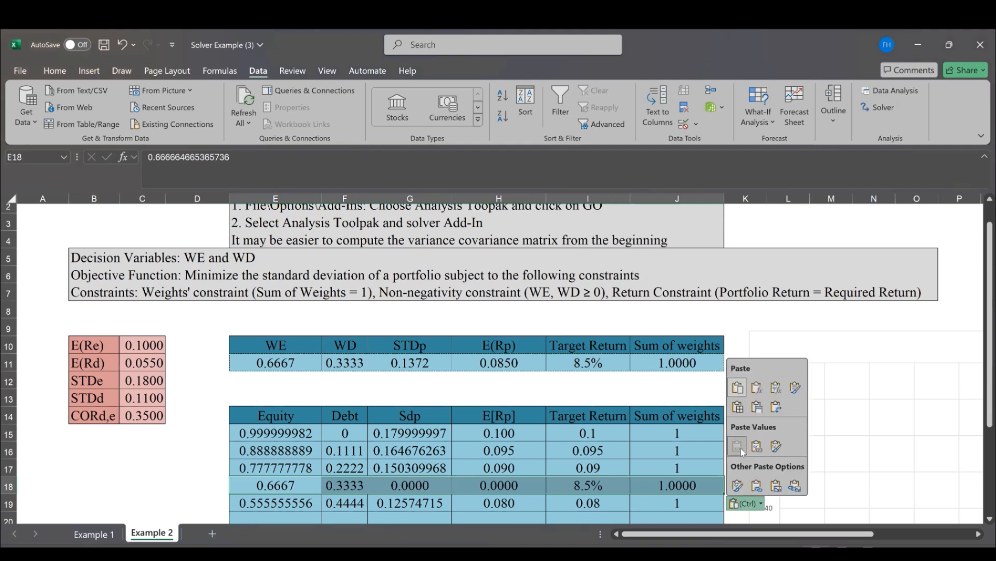
left_click(742, 449)
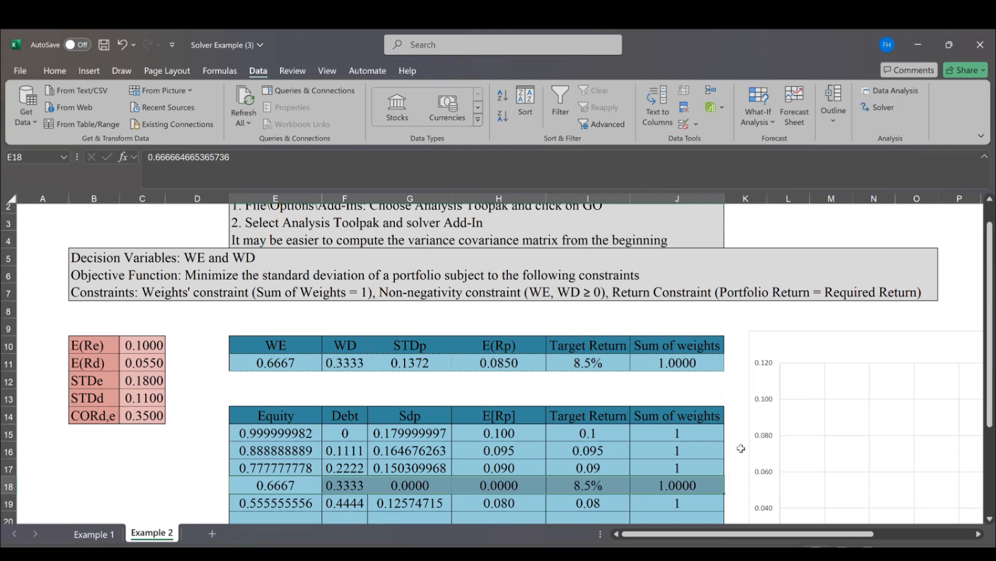
key("Escape")
left_click(666, 466)
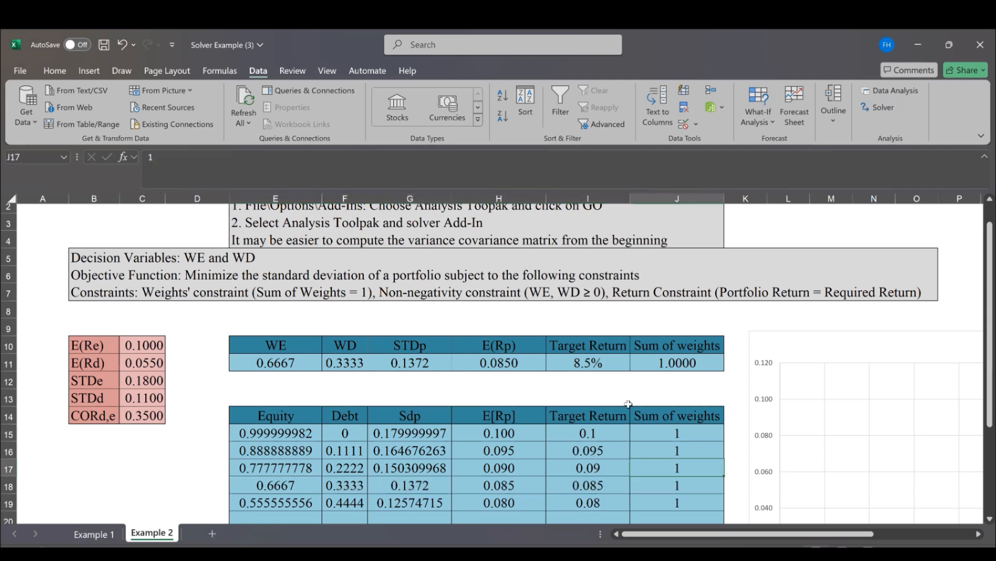
left_click(576, 394)
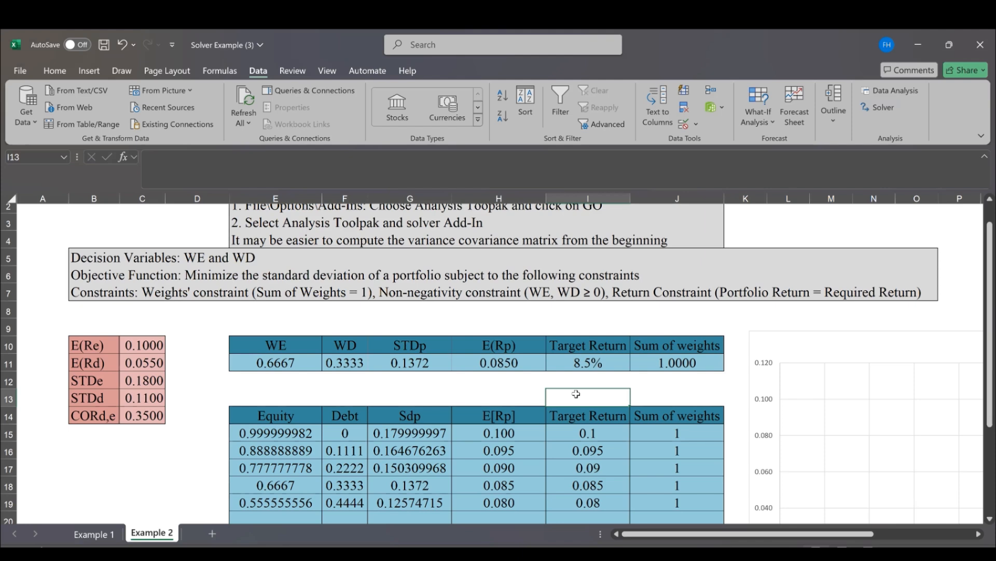
Examine the E[Rp] scatter chart beside the lower table to see how the recorded portfolios plot
left_click(646, 483)
key("Right")
key("Right")
key("Right")
key("Right")
key("Right")
key("Right")
key("Right")
key("Right")
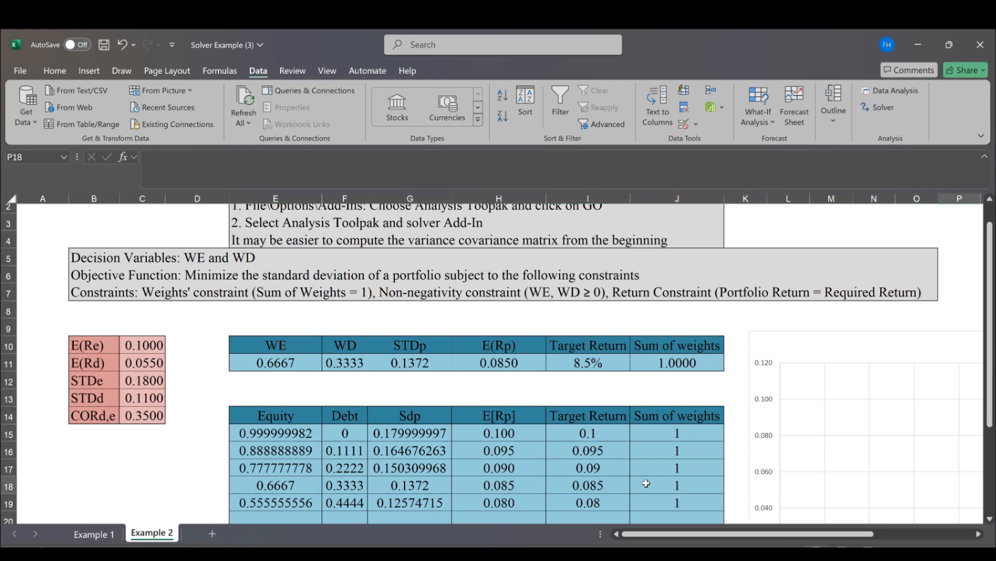
key("Right")
key("Right")
key("Right")
key("Right")
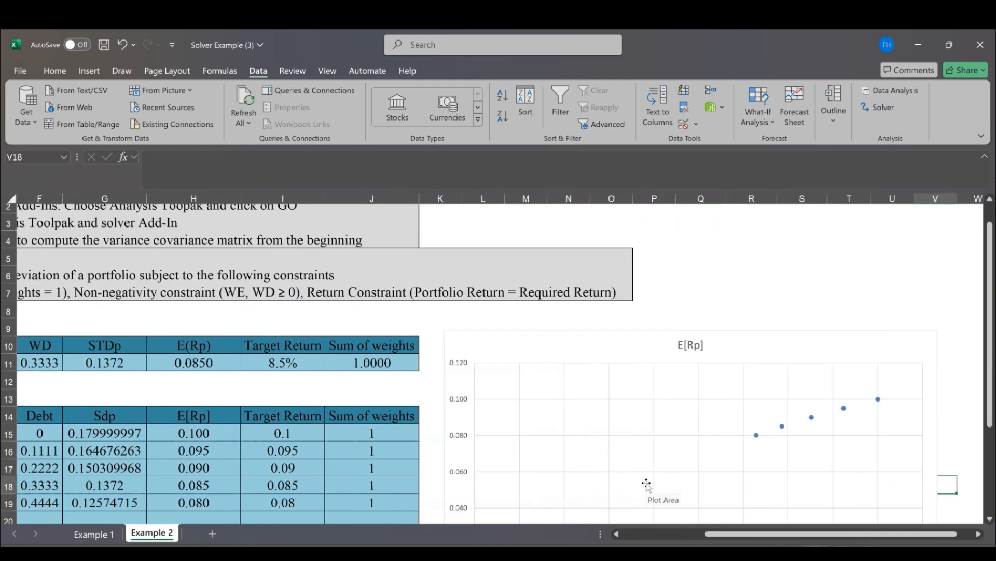
left_click_drag(981, 434, 980, 445)
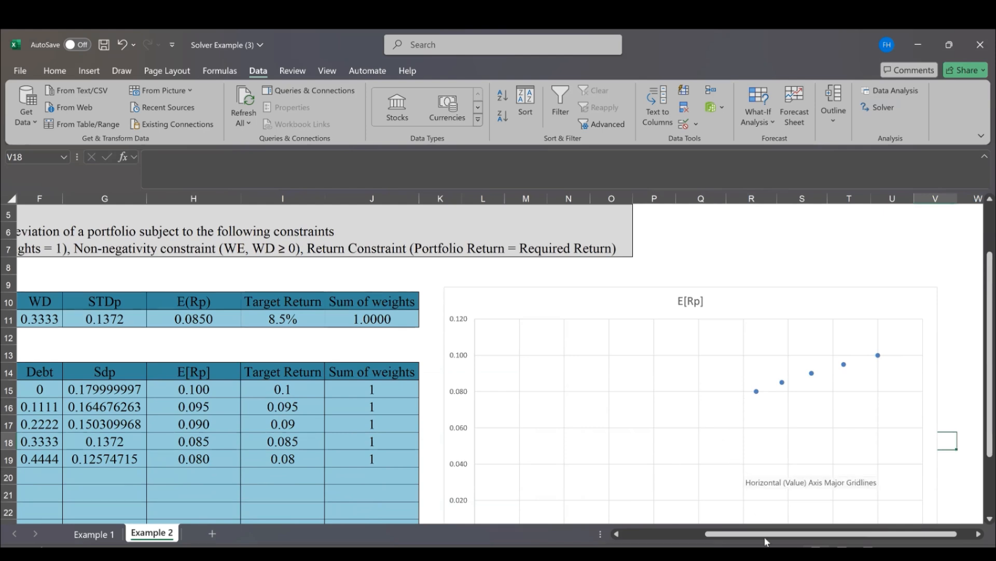
left_click_drag(769, 538, 645, 537)
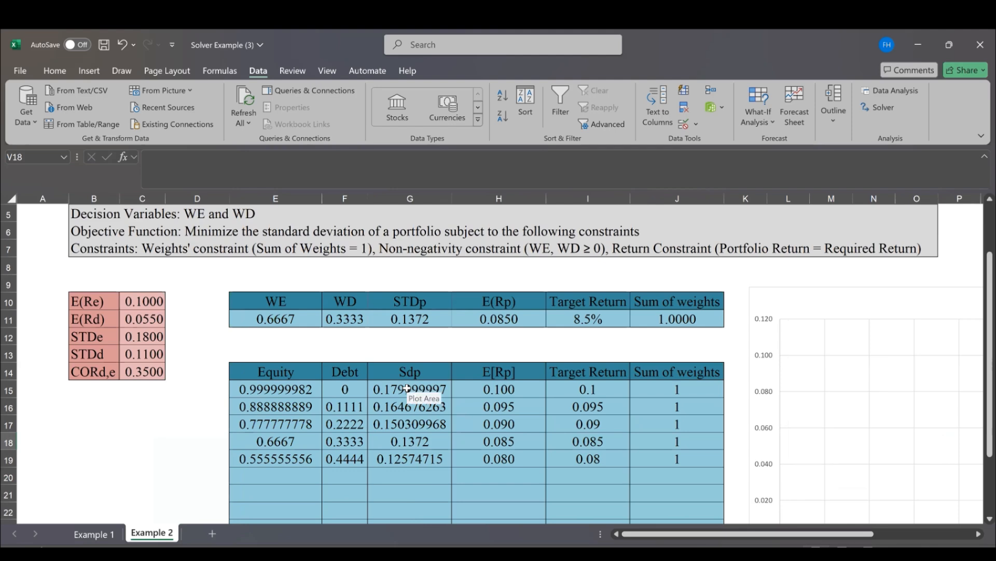
Set the Target Return in I11 to 5.5%, solve the portfolio problem again and keep the Solver solution
left_click(582, 318)
type("5.5%")
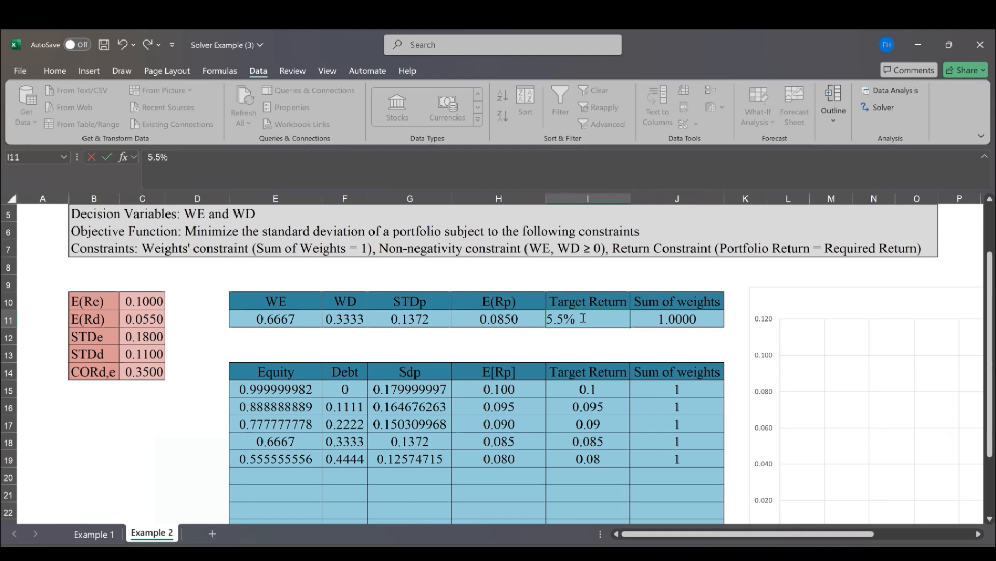
left_click(582, 355)
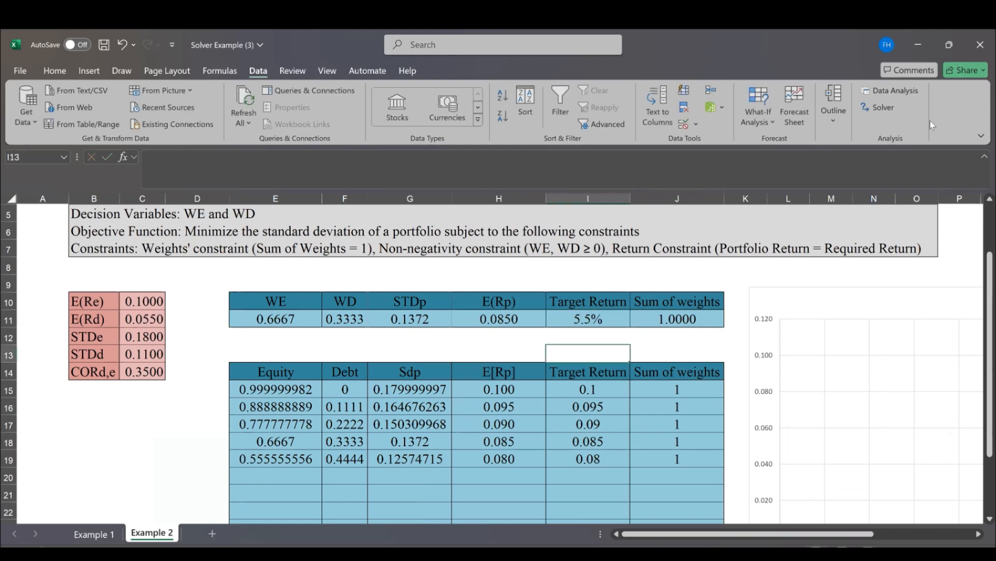
left_click(892, 107)
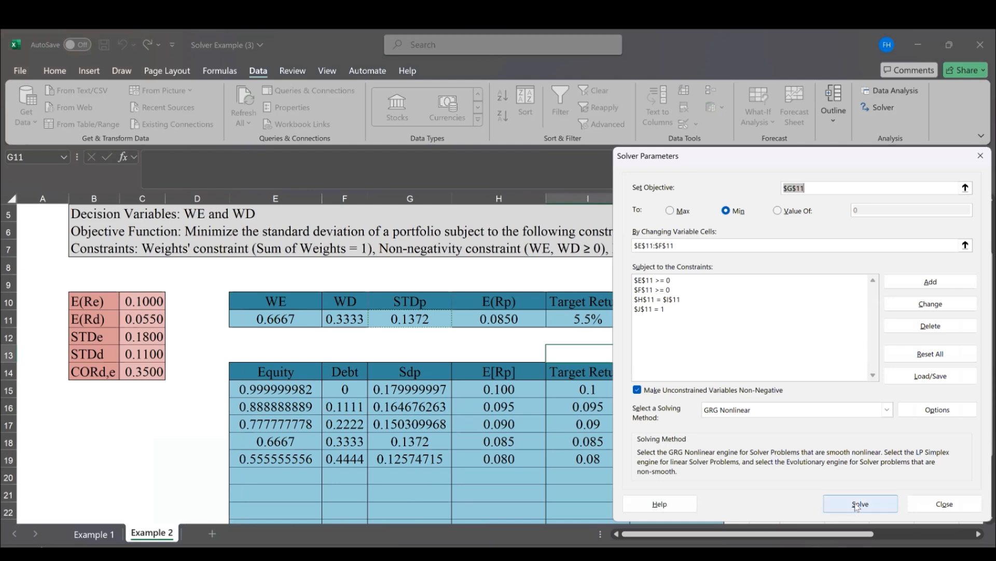
left_click(857, 504)
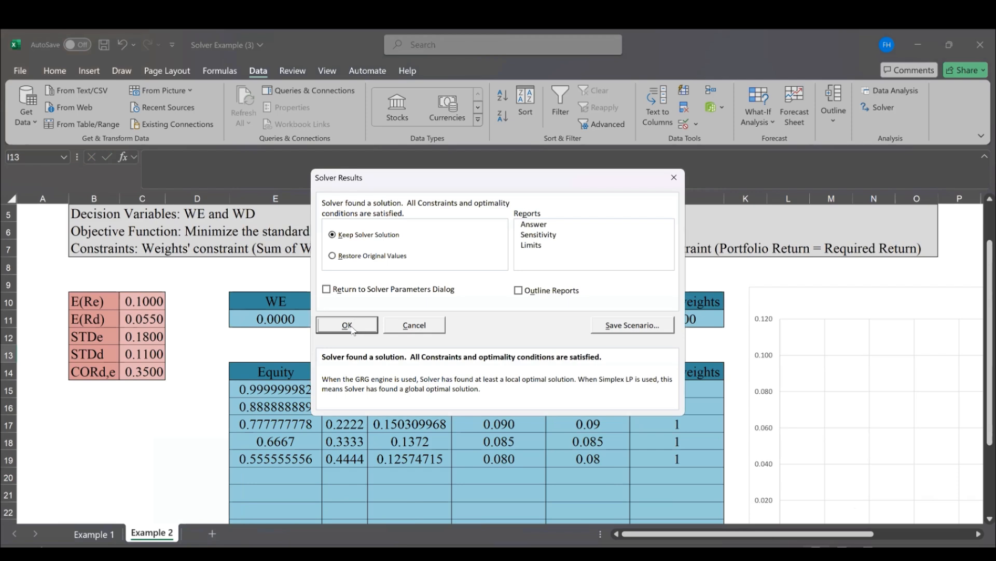
left_click(350, 325)
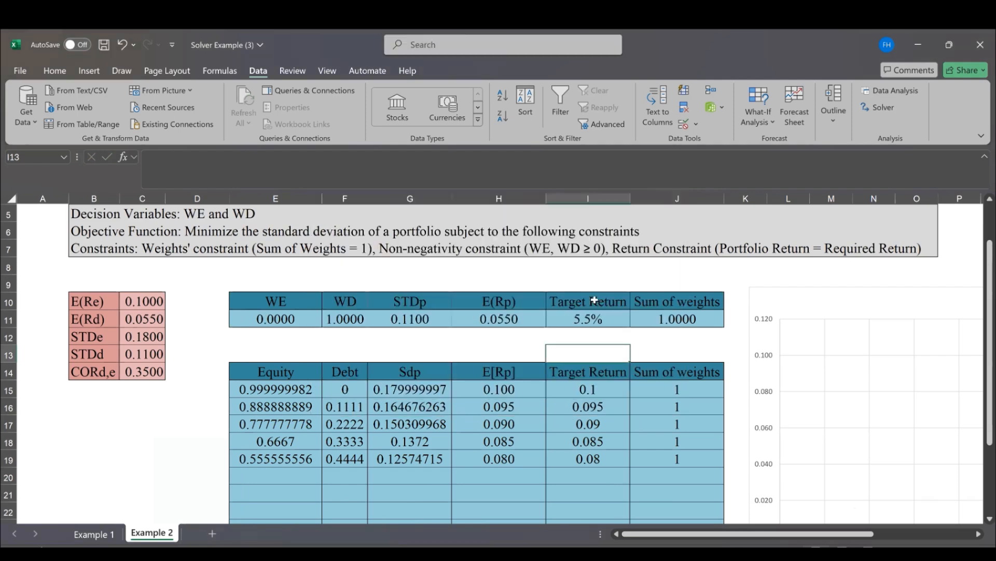
Copy the solved row E11:J11 and paste it as values only into the lower table starting at E24
left_click_drag(262, 318, 654, 323)
key("ctrl+c")
key("Down")
key("Down")
key("Down")
key("Down")
key("Down")
key("Down")
key("Down")
key("Down")
key("Down")
key("Down")
key("Down")
key("Down")
key("Down")
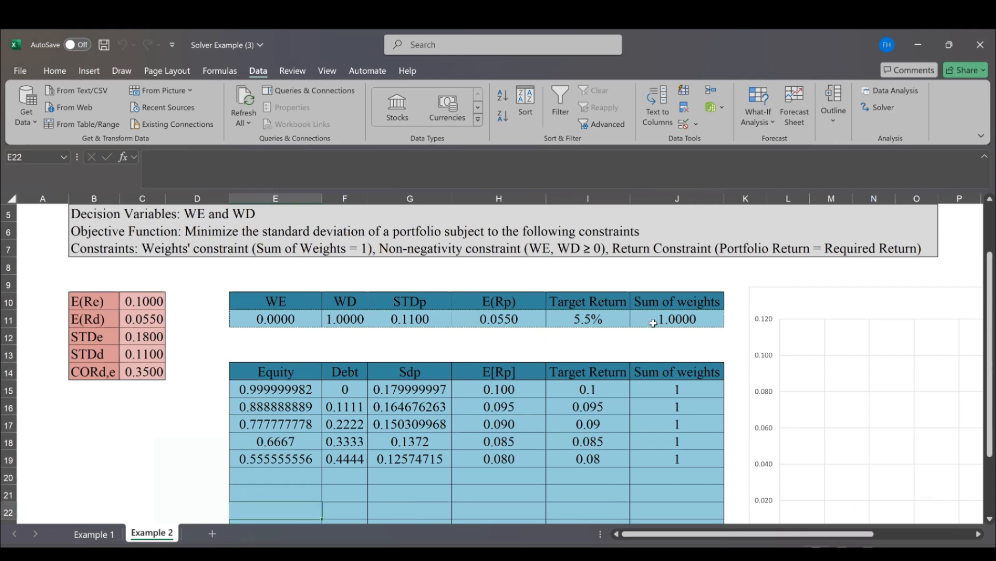
key("ctrl+v")
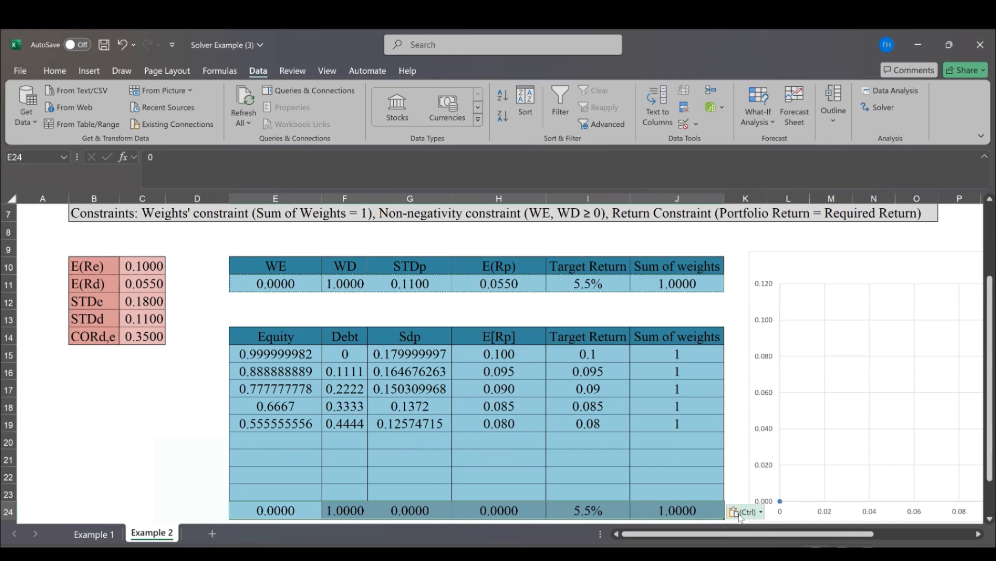
key("ctrl")
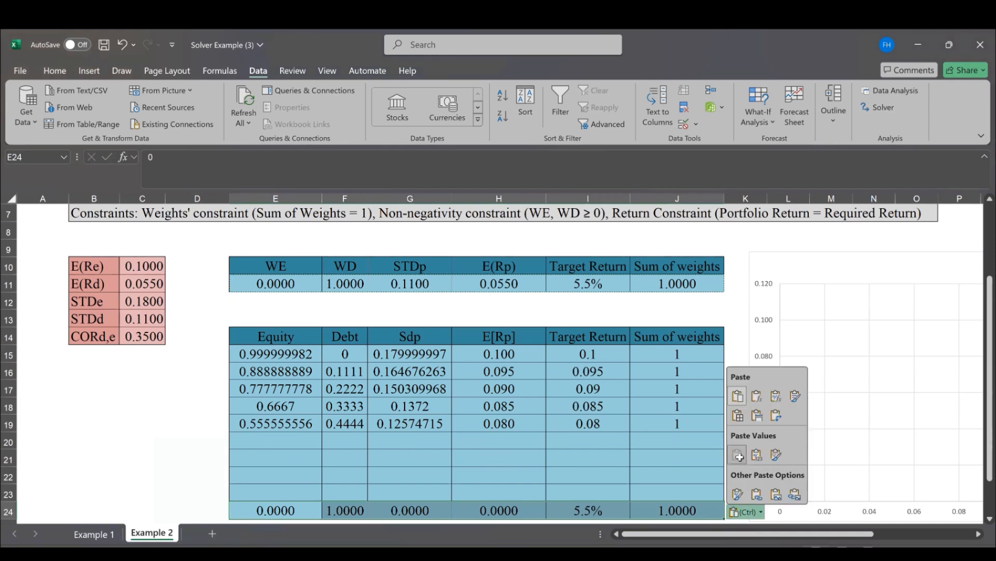
left_click(738, 455)
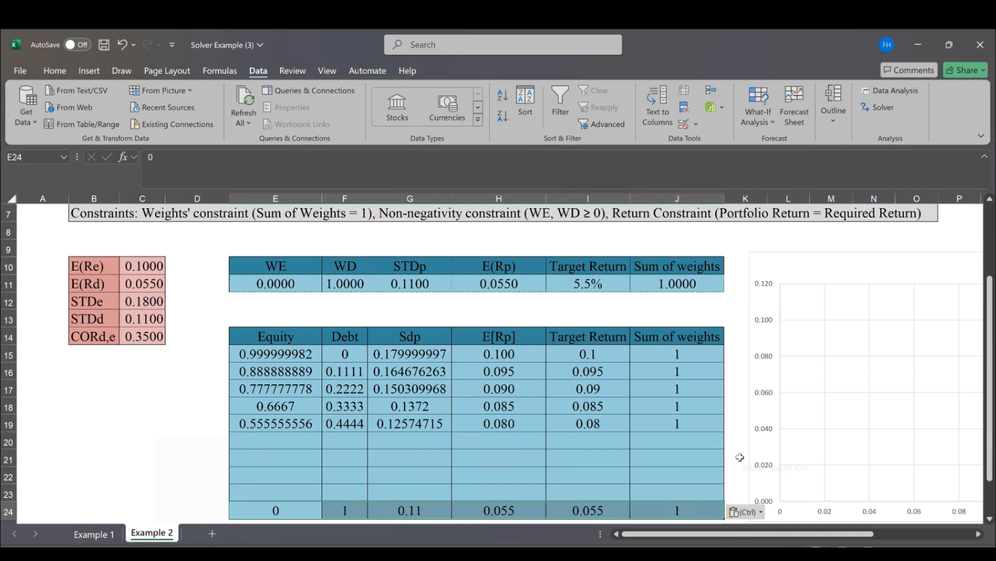
Set the Target Return in I11 to 6%, solve the portfolio problem again and keep the Solver solution
left_click(579, 286)
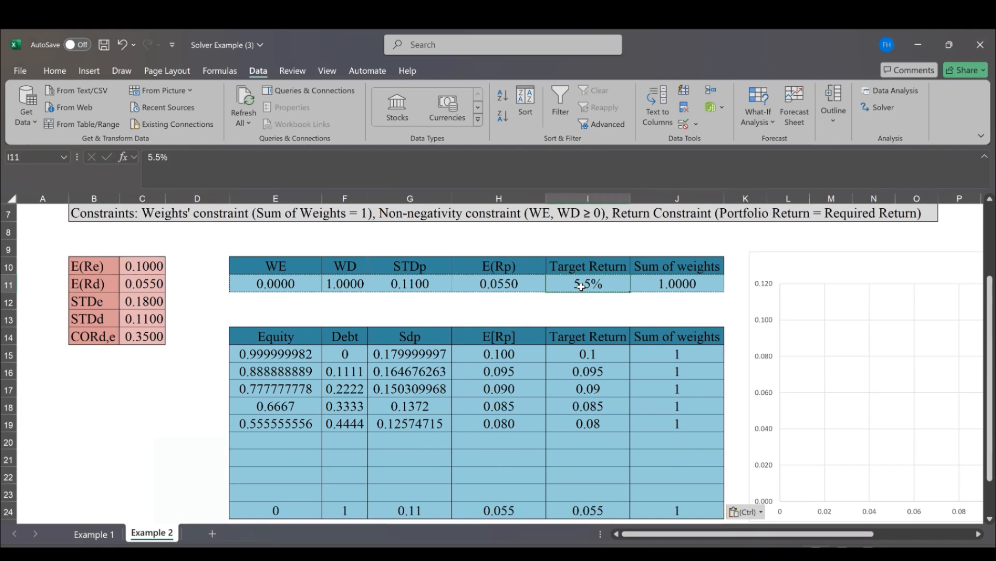
type("6")
key("Tab")
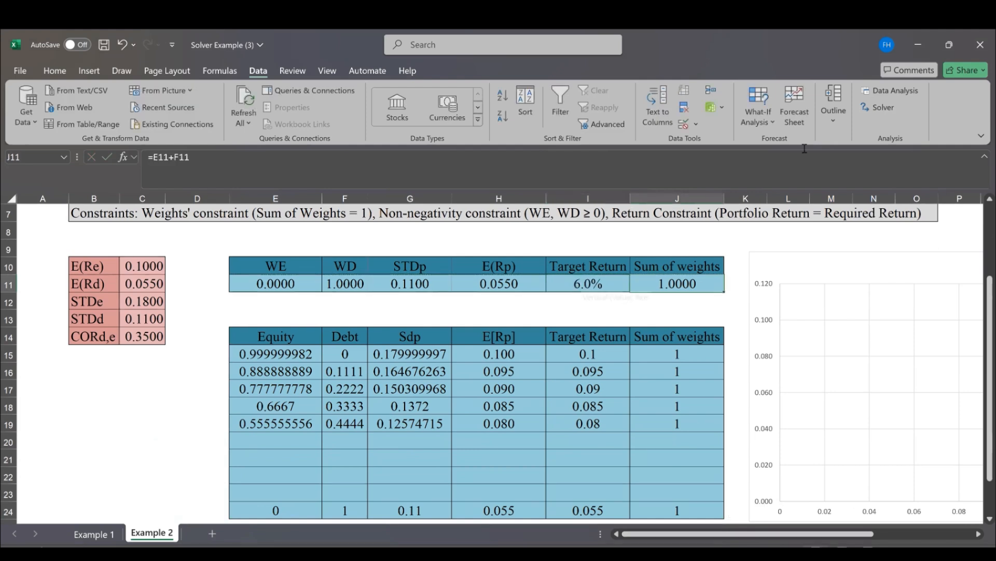
left_click(884, 107)
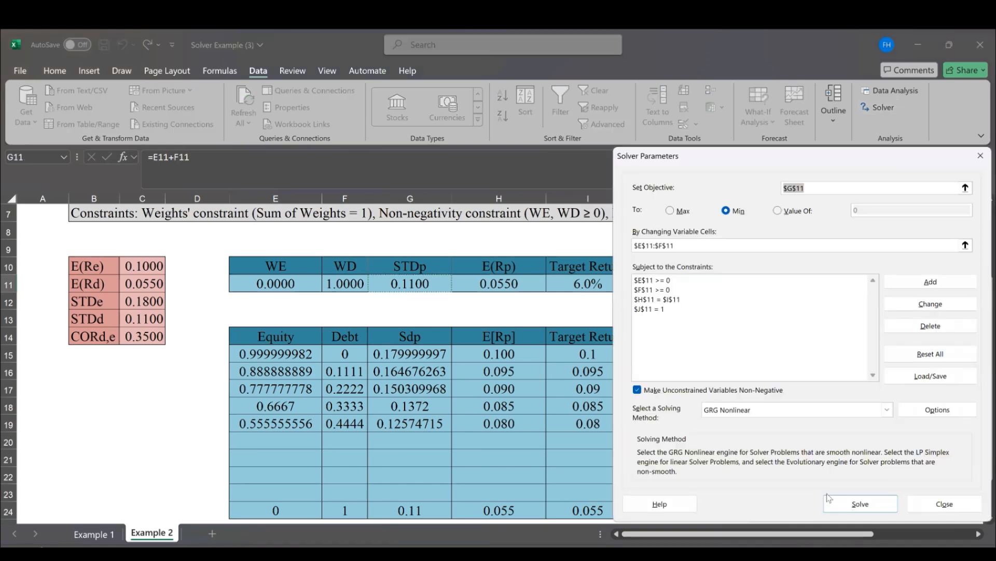
left_click(854, 504)
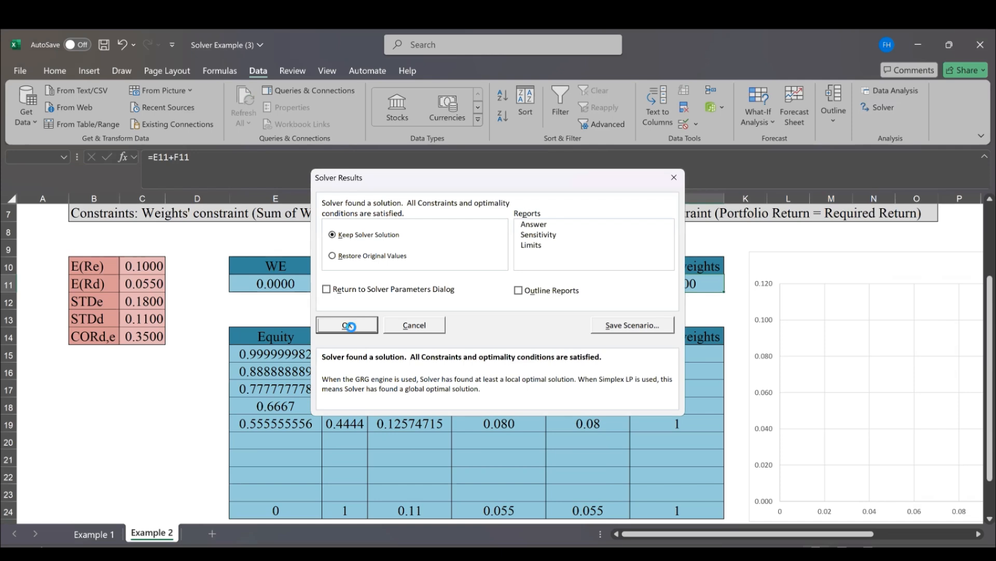
left_click(349, 325)
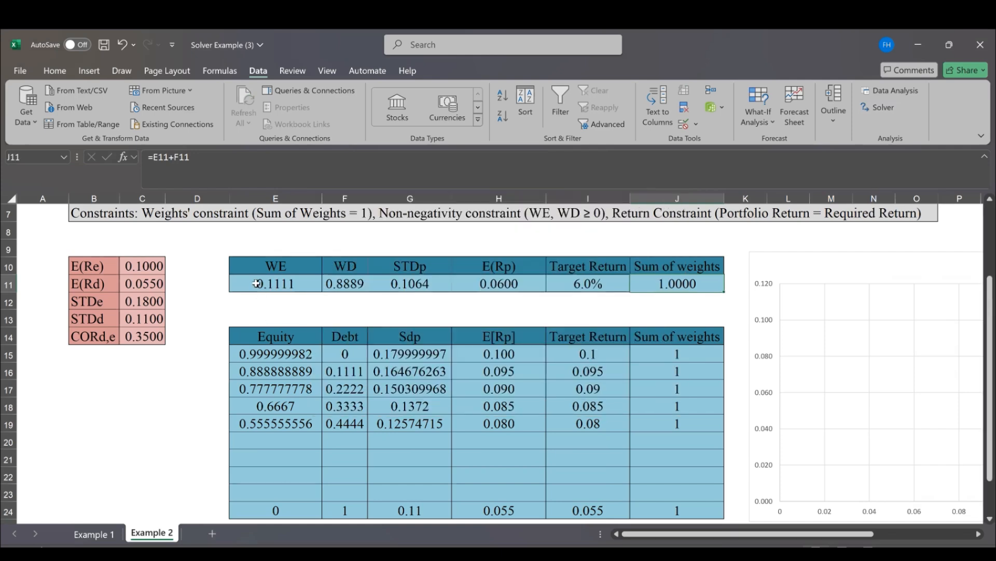
Copy the solved row E11:J11 and paste it as values only into the lower table starting at E23
left_click_drag(257, 283, 633, 284)
key("ctrl+c")
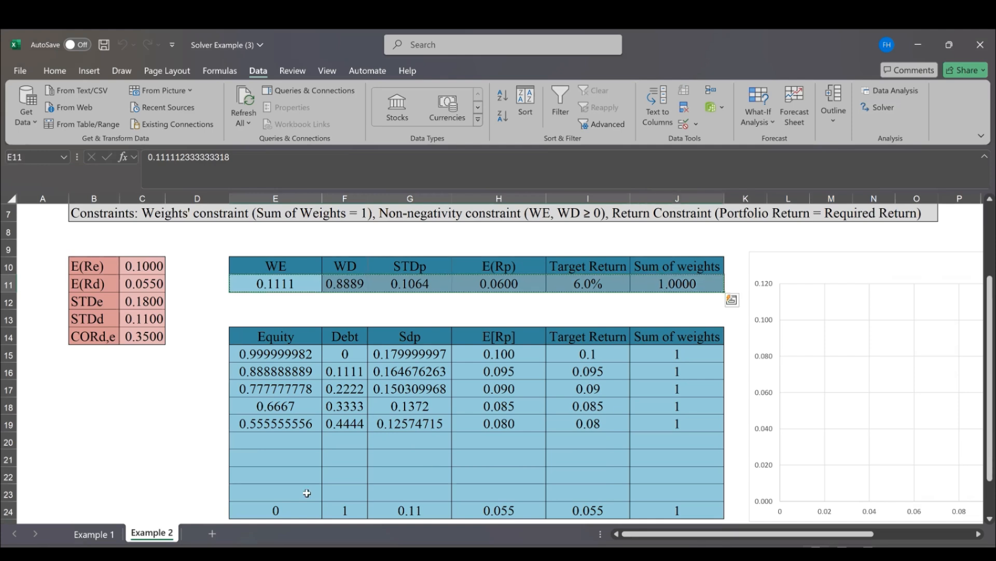
left_click(290, 492)
key("ctrl+v")
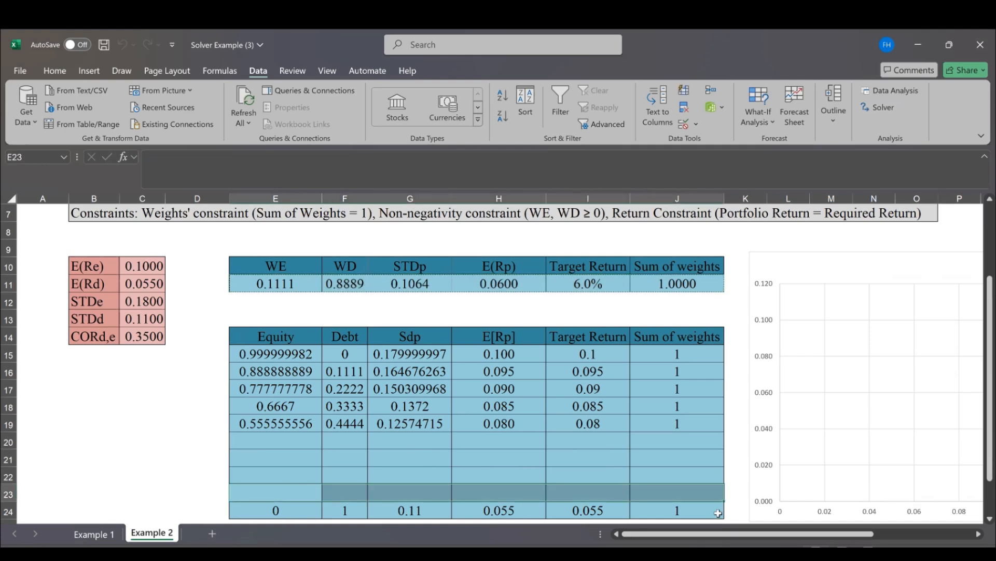
left_click(745, 512)
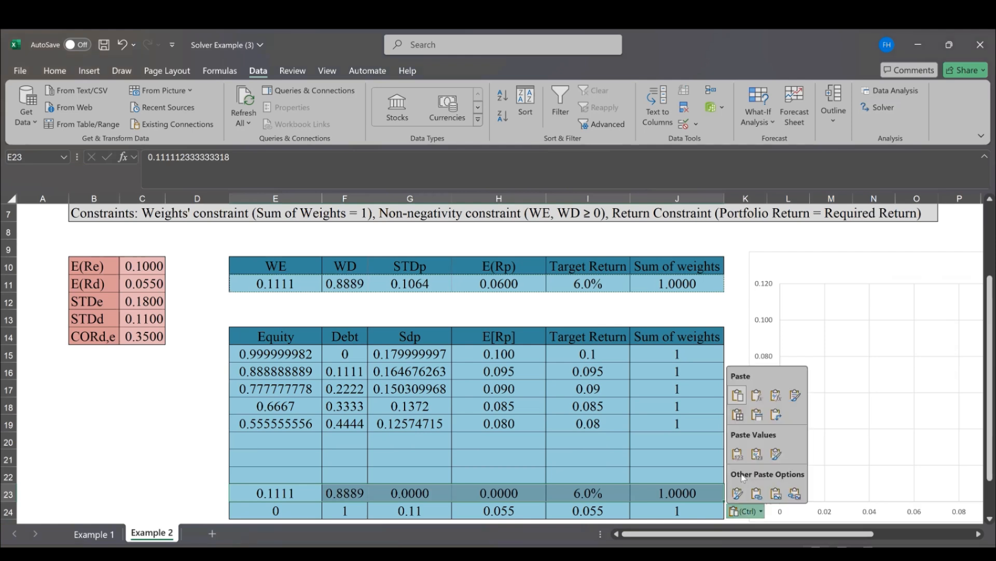
left_click(738, 454)
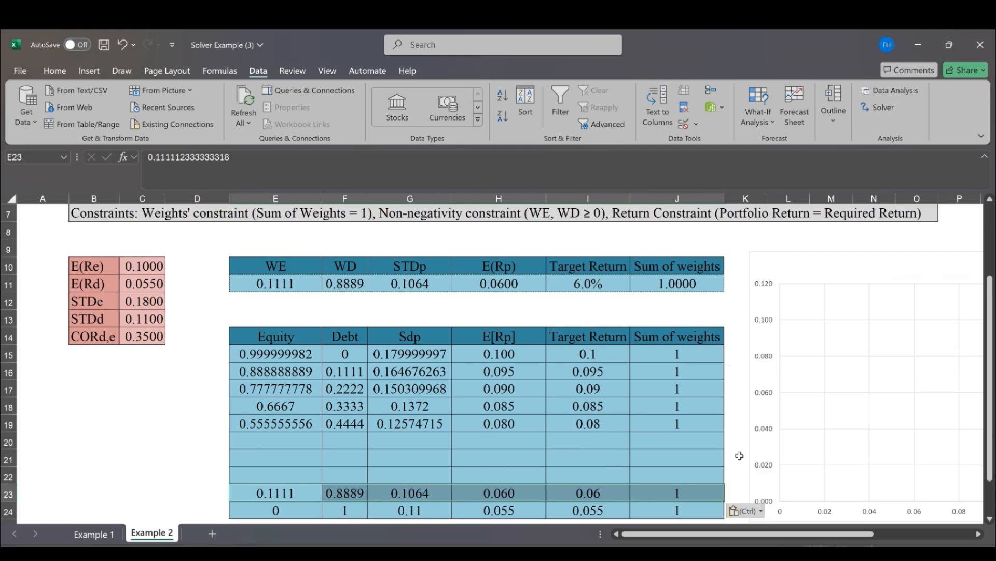
Compare the low-return points on the E[Rp] chart with the standard deviations recorded in rows 23 and 24
left_click(739, 456)
key("Right")
key("Right")
key("Right")
key("Right")
key("Right")
key("Right")
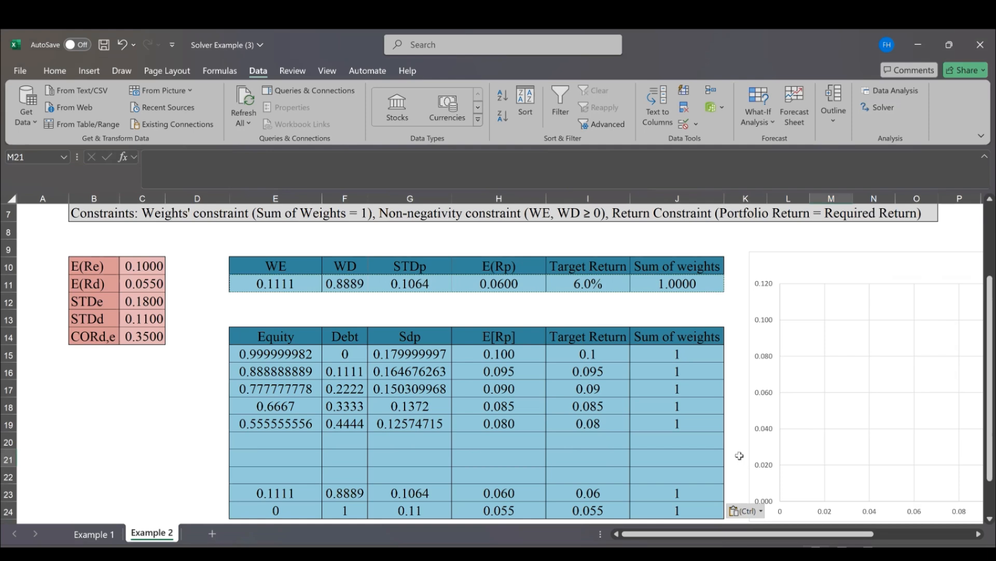
key("Right")
key("Right")
key("Right")
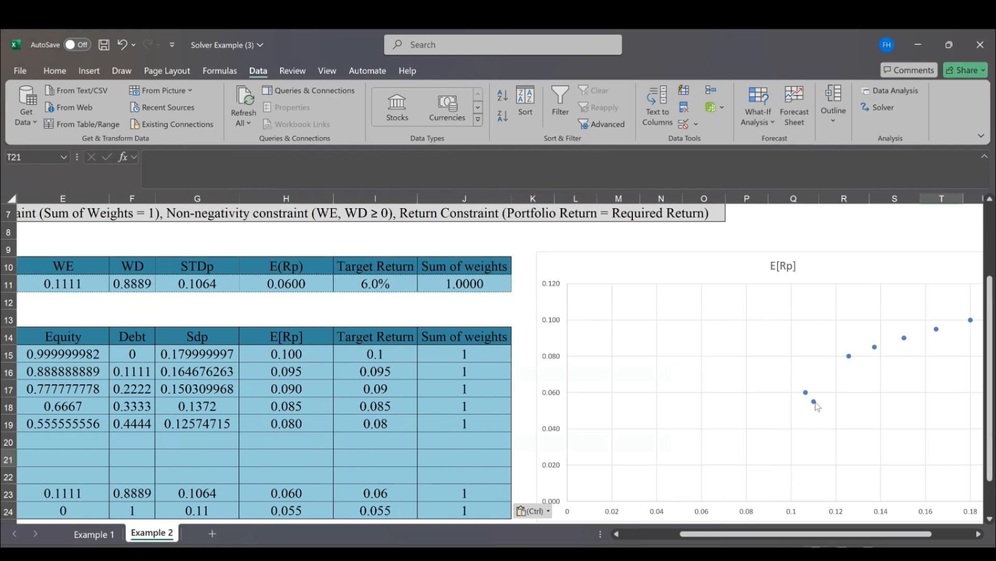
mouse_move(818, 406)
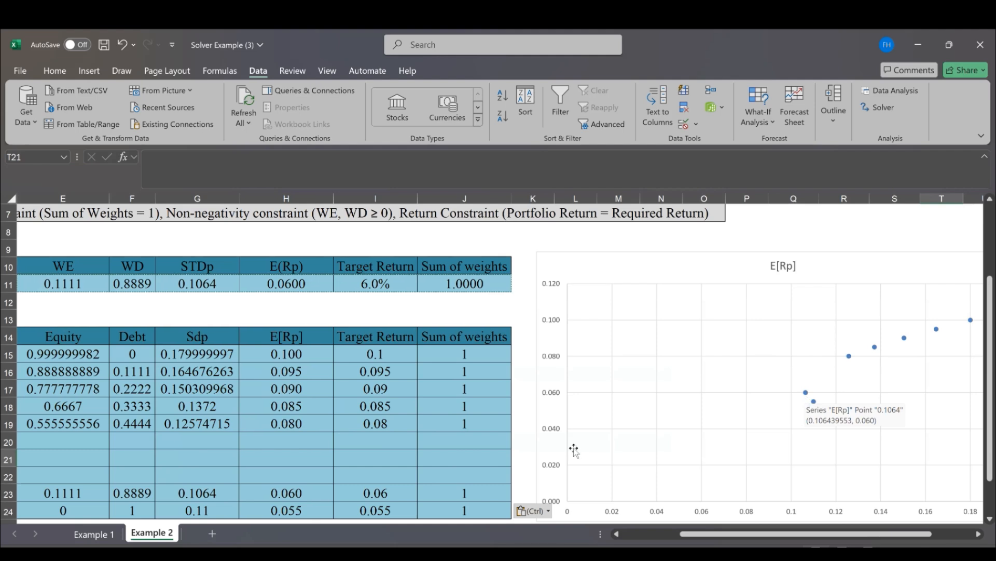
left_click(196, 491)
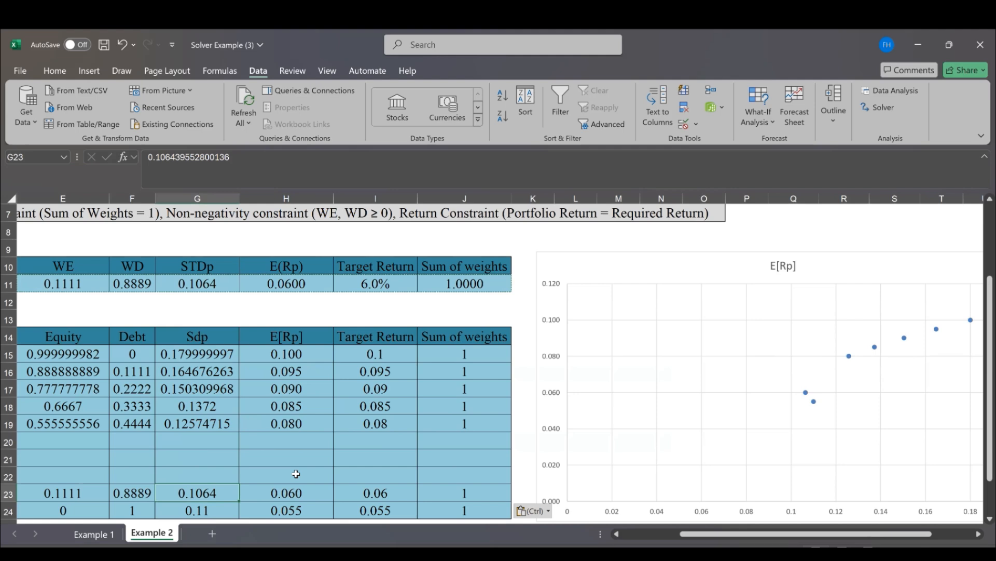
left_click(140, 314)
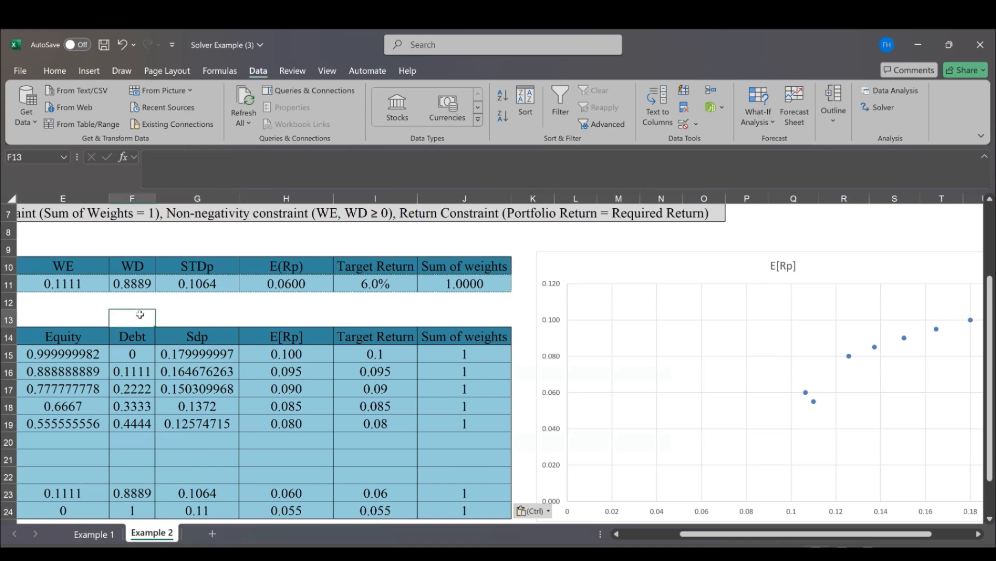
key("Left")
key("ctrl+Home")
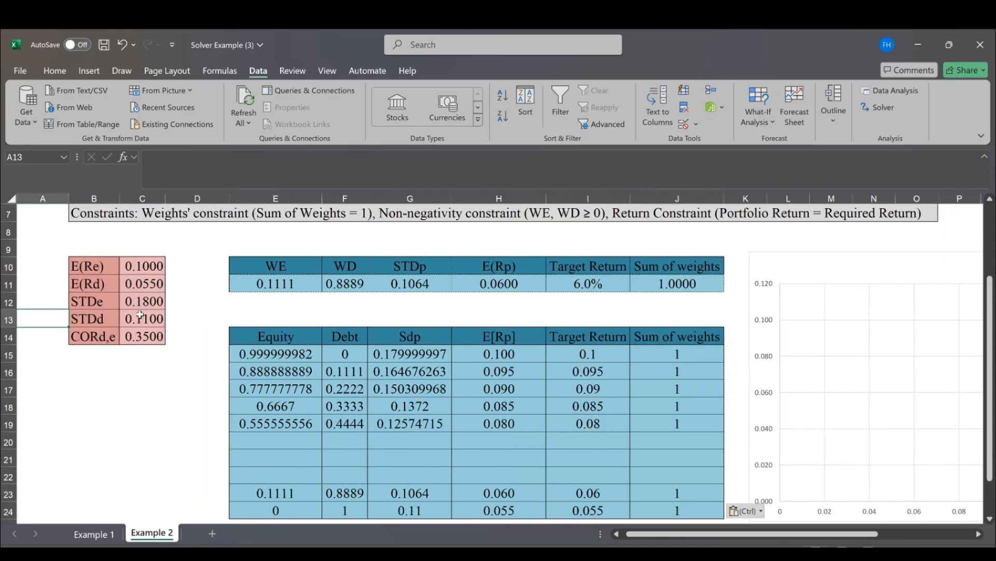